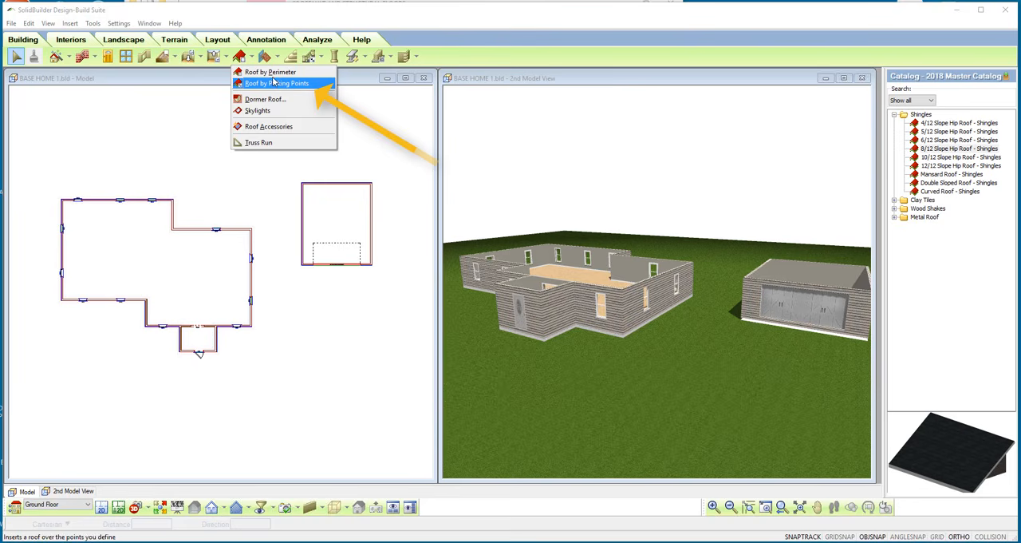
Open the 8/12 Slope Hip Roof - Shingles catalog definition and keep its slope type as ? in 12.
click(270, 73)
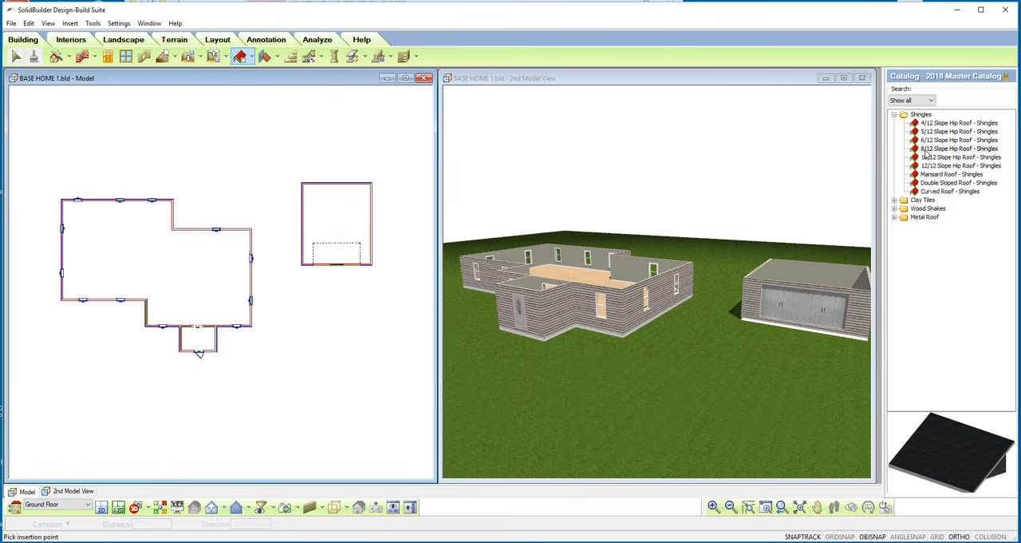
double_click(926, 150)
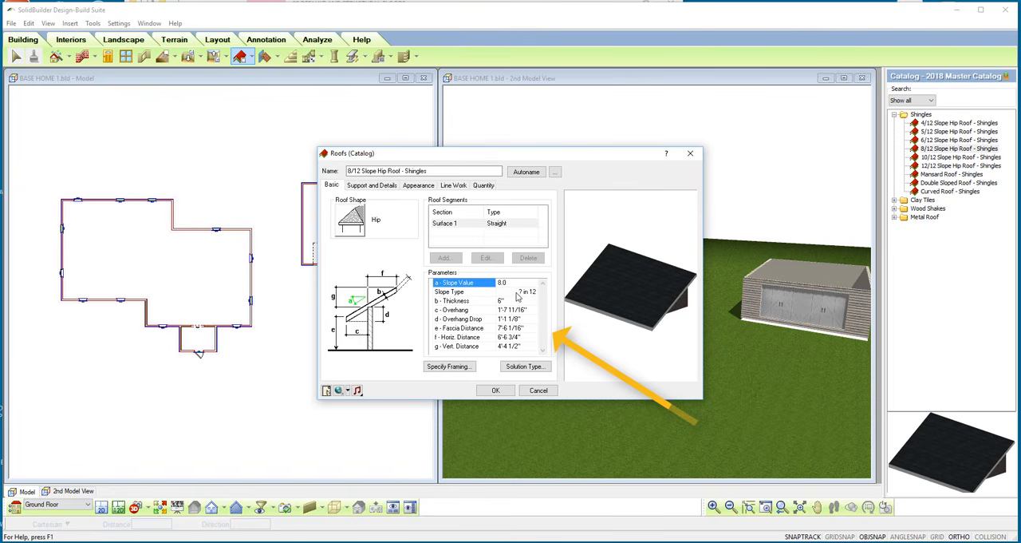
click(534, 293)
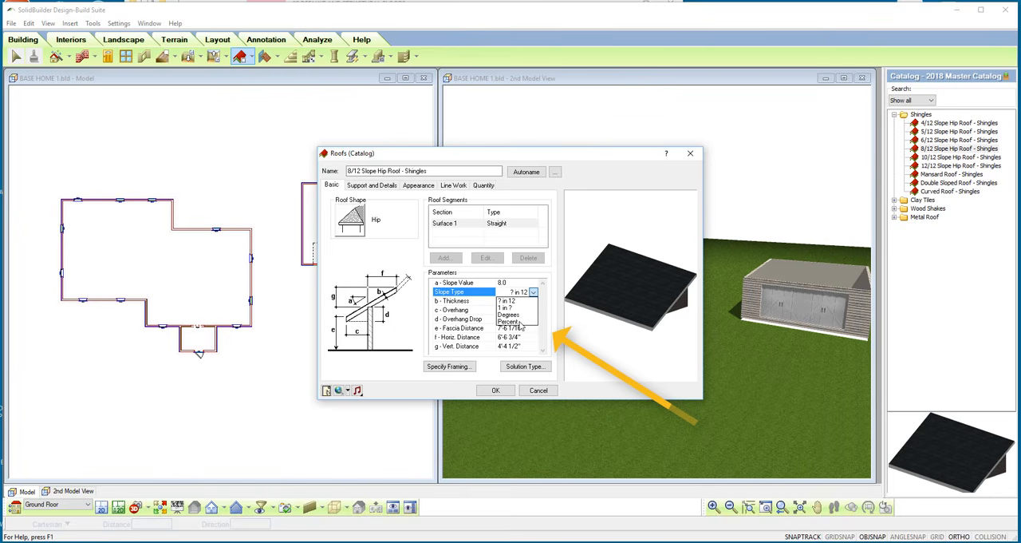
click(522, 292)
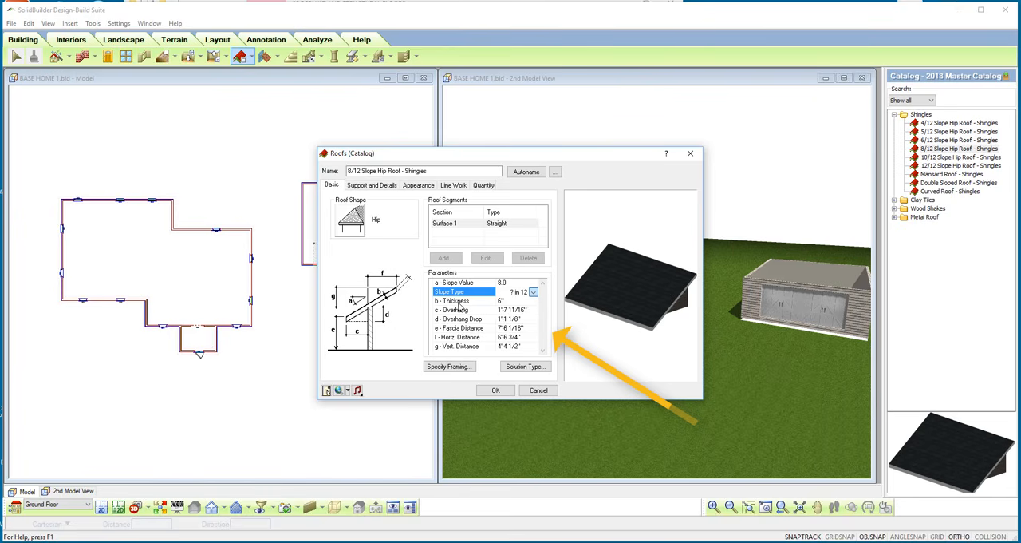
Check the rafter member size in the roof framing settings and set the roof thickness to 8".
click(461, 302)
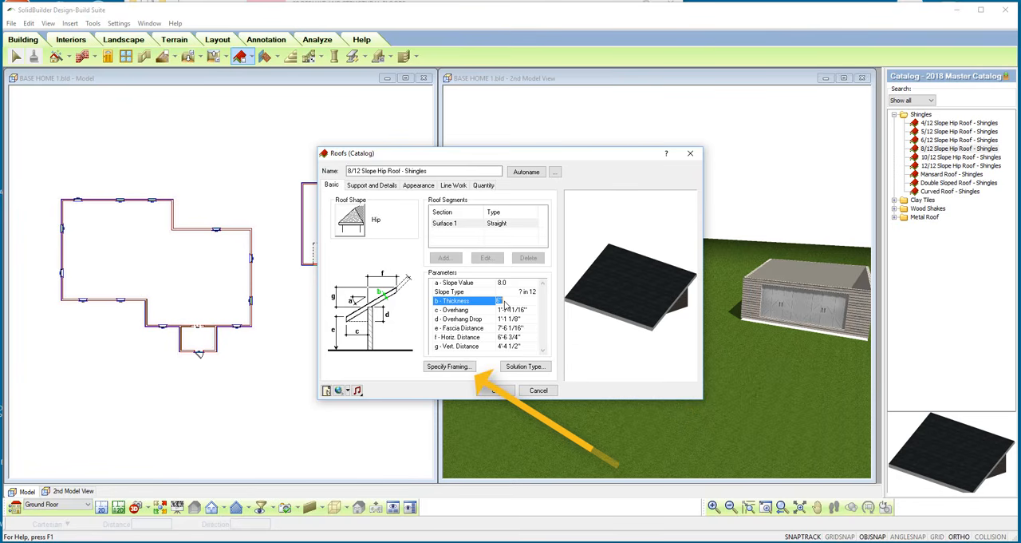
click(449, 368)
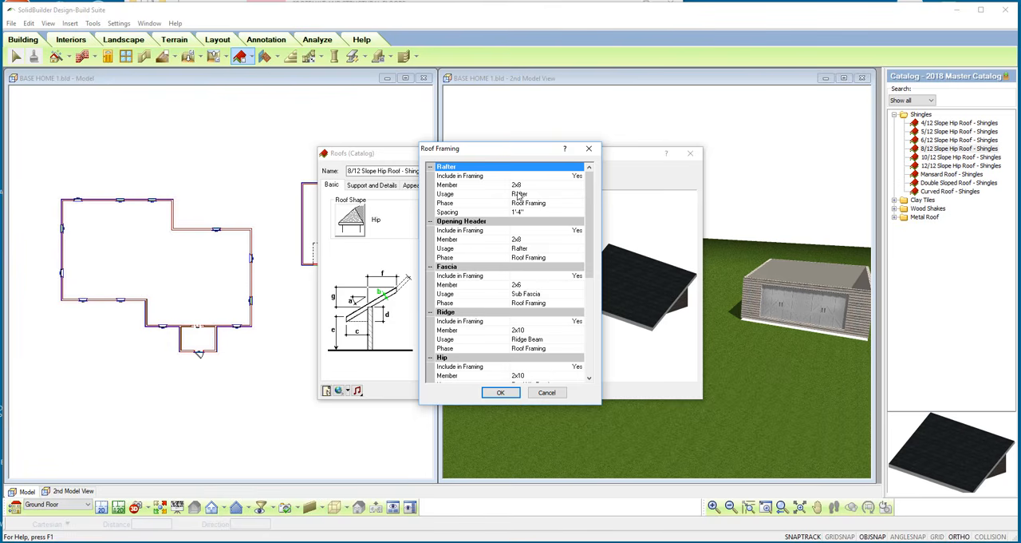
click(511, 393)
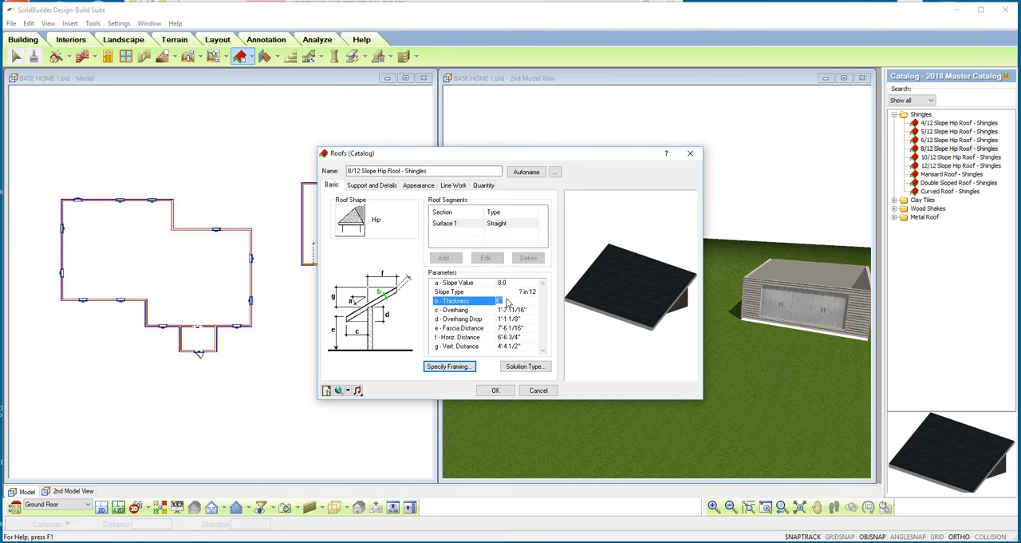
click(507, 301)
key(Tab)
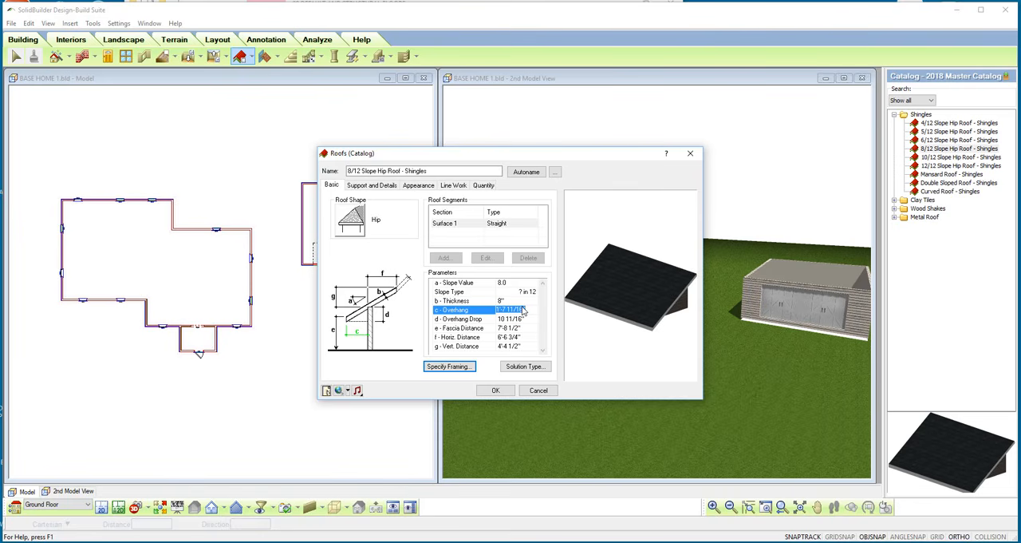
Examine the overhang drop, fascia distance, horizontal distance and vertical distance parameters against the roof diagram.
click(485, 320)
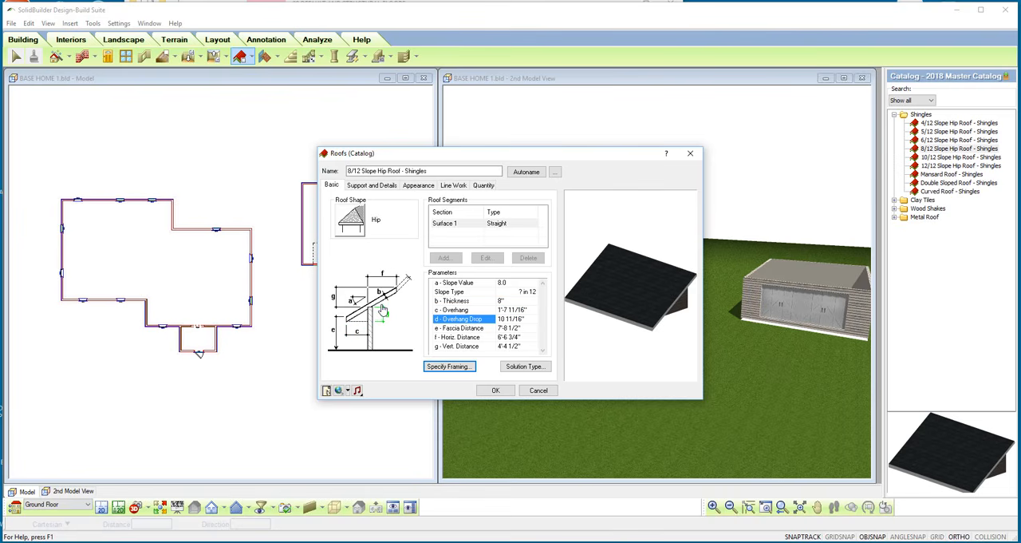
click(501, 329)
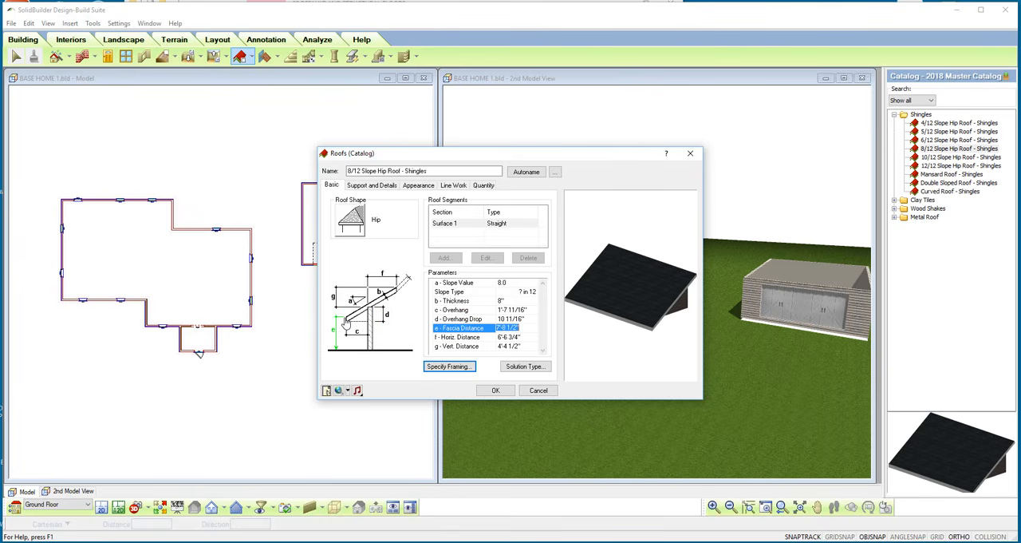
click(483, 337)
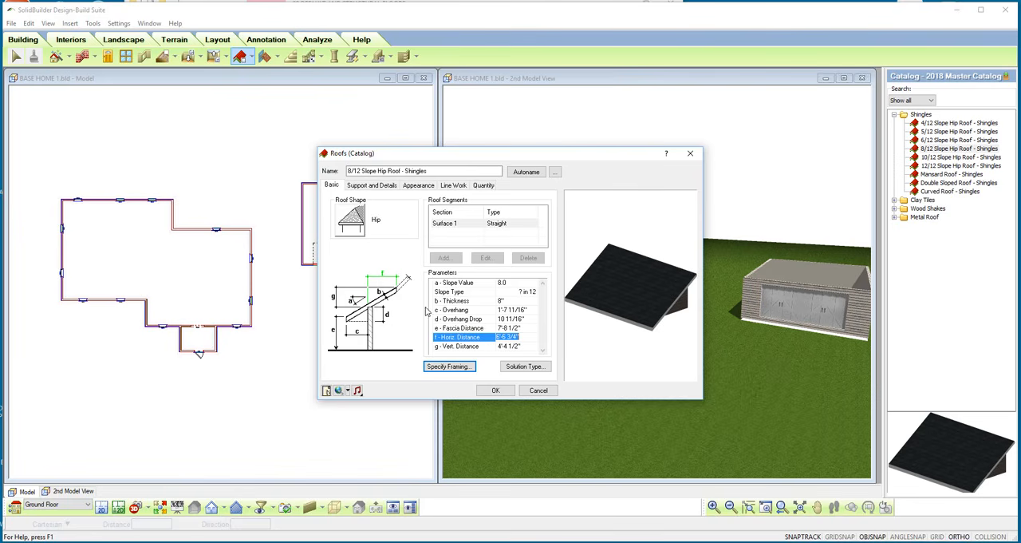
click(459, 346)
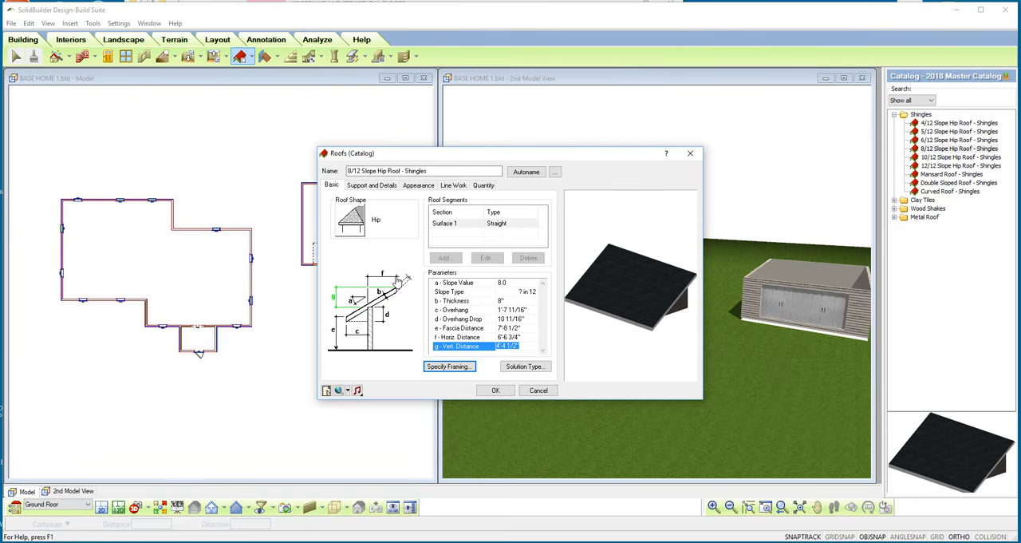
Review the roof framing members from rafter to gable ladder, including the lumber available for the rafter, and accept the framing as it is.
click(444, 368)
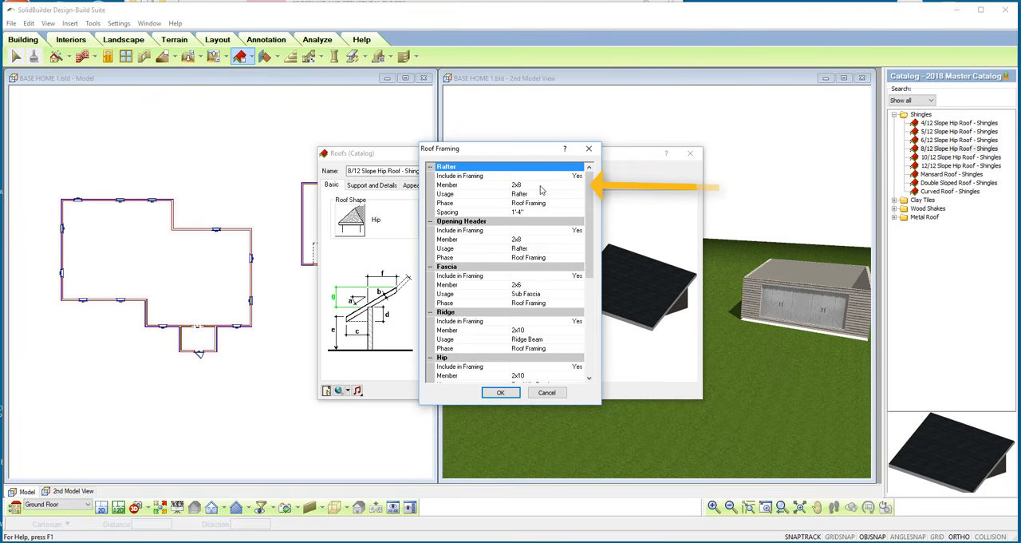
click(576, 186)
click(580, 186)
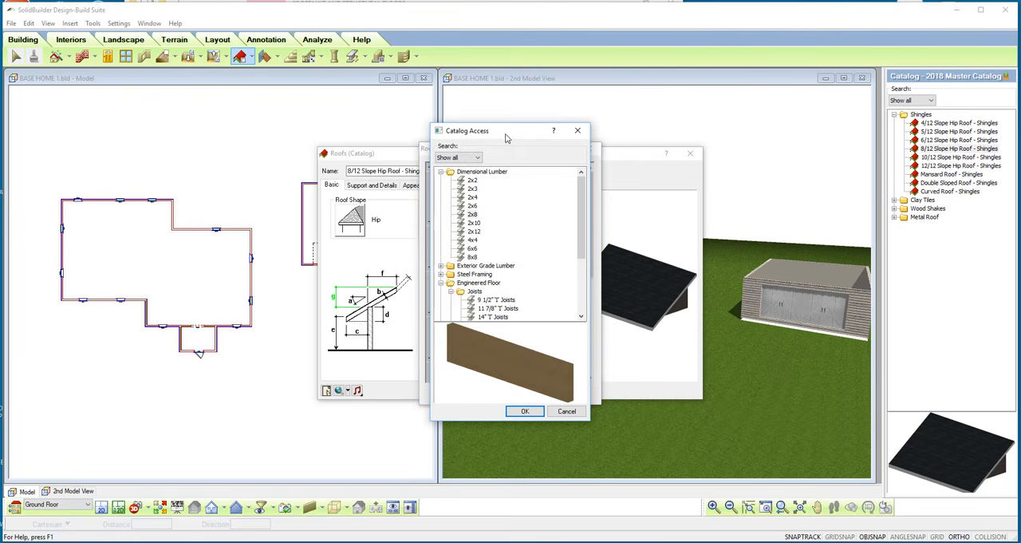
drag(505, 138, 705, 138)
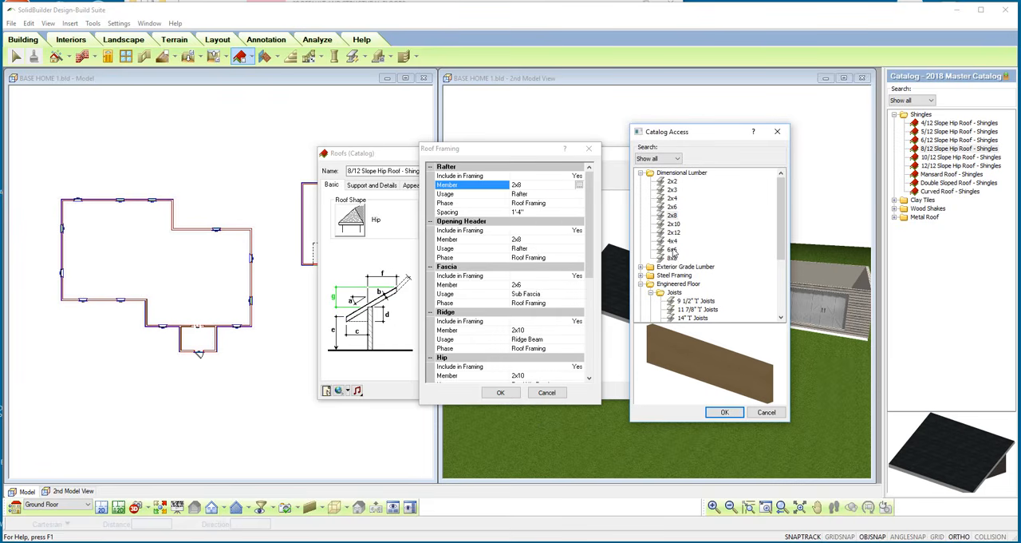
key(Escape)
click(538, 240)
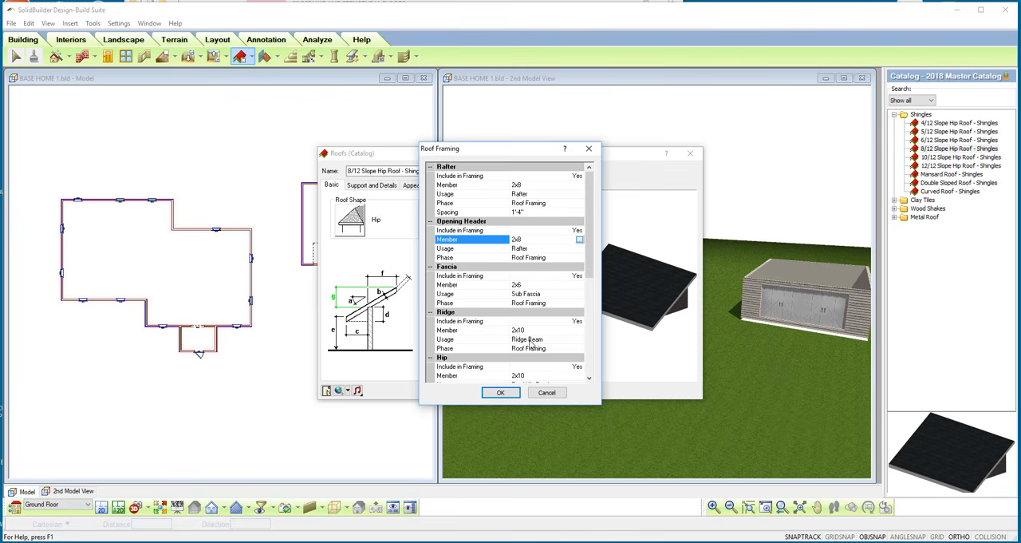
scroll(592, 267, down, 6)
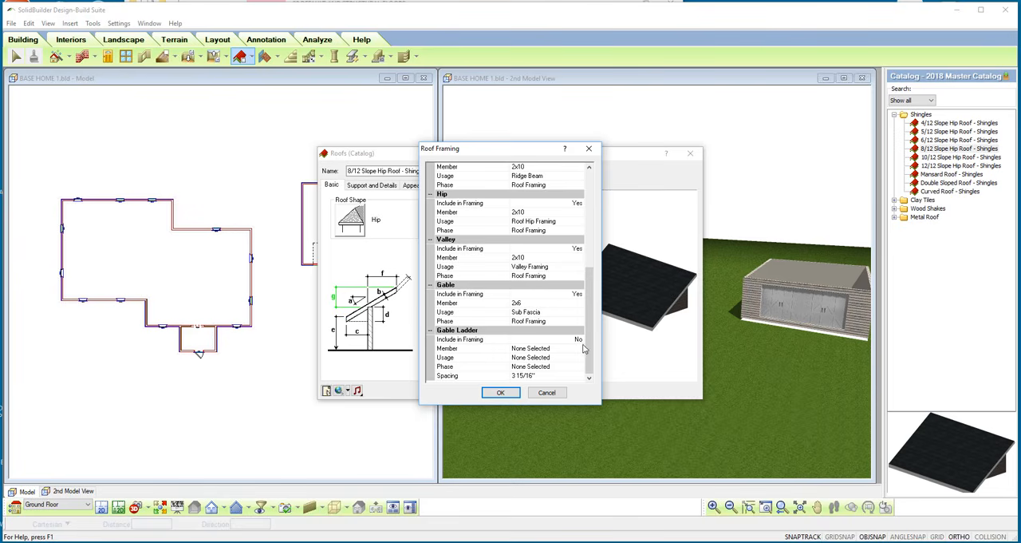
click(501, 392)
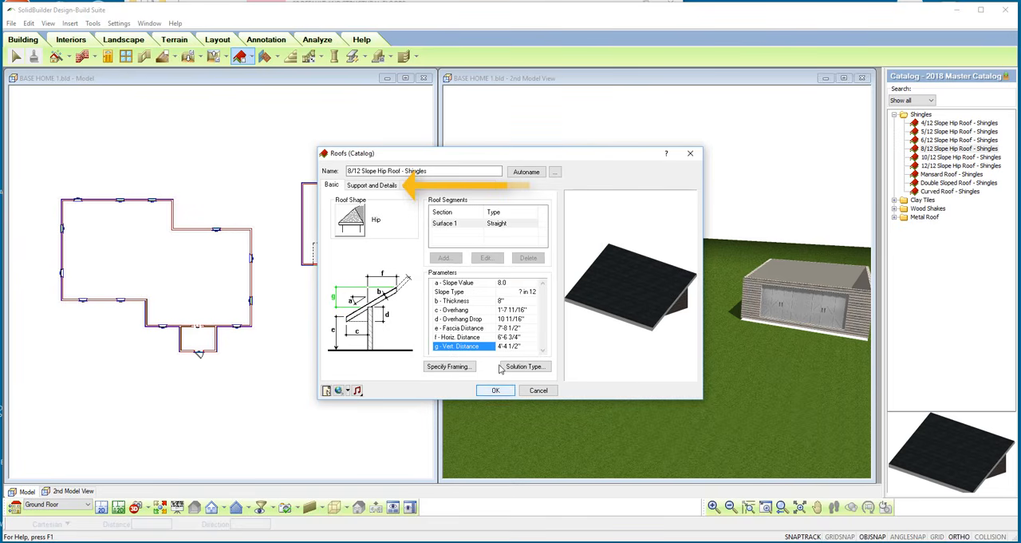
Review the roof's support settings and the available support types, keeping Rafter.
click(371, 186)
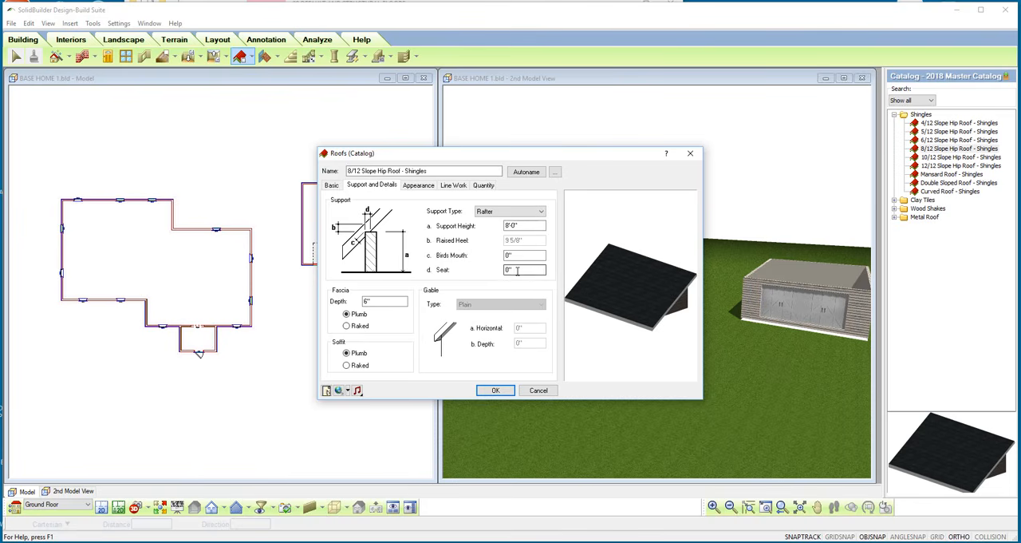
click(540, 212)
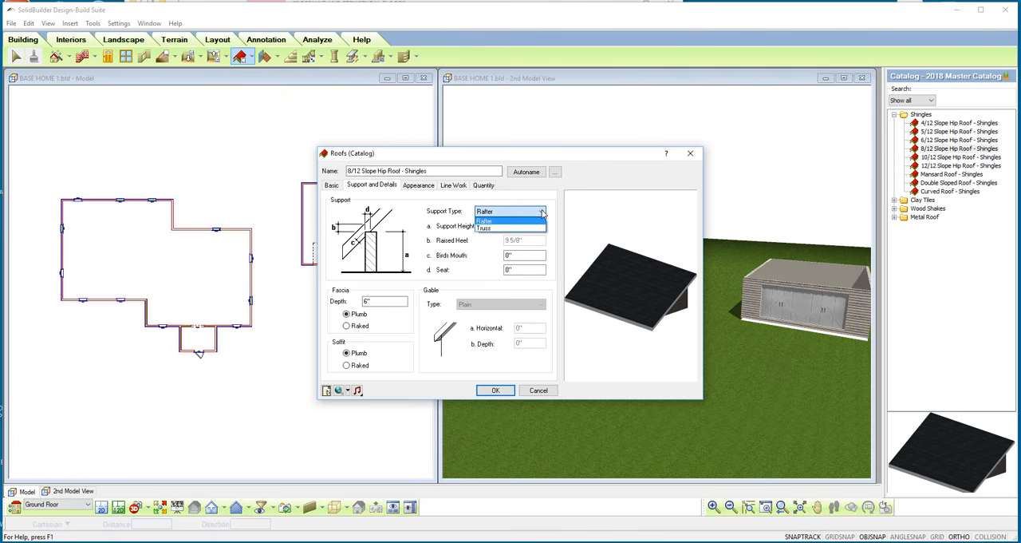
click(533, 229)
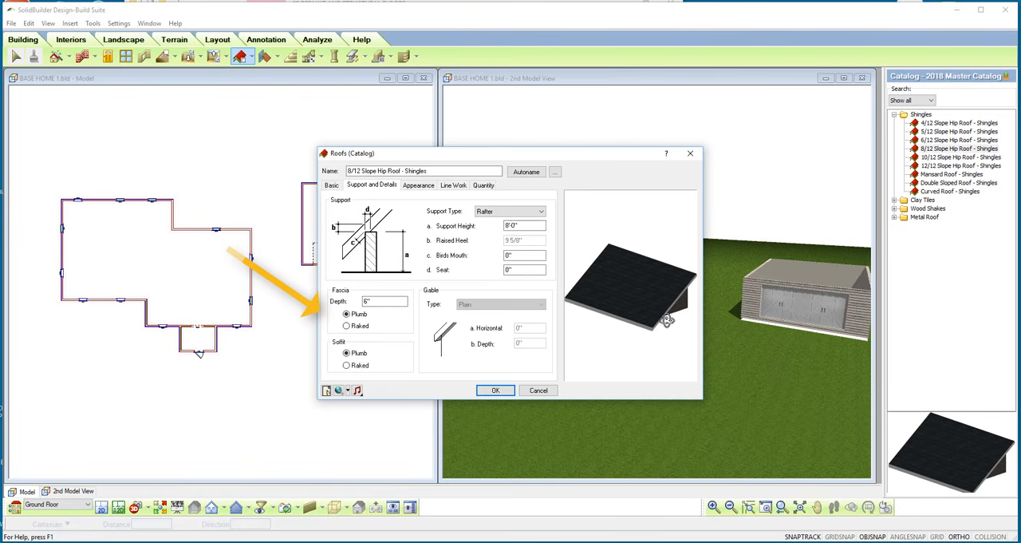
Try raked fascia and soffit in the roof preview, and return both to Plumb.
drag(670, 317, 641, 311)
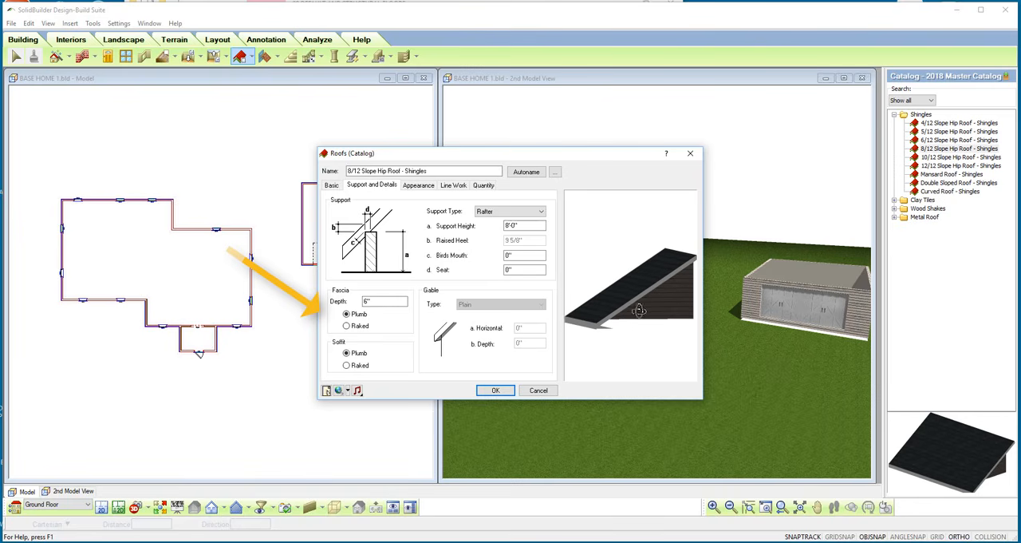
click(347, 327)
click(348, 364)
drag(632, 335, 632, 327)
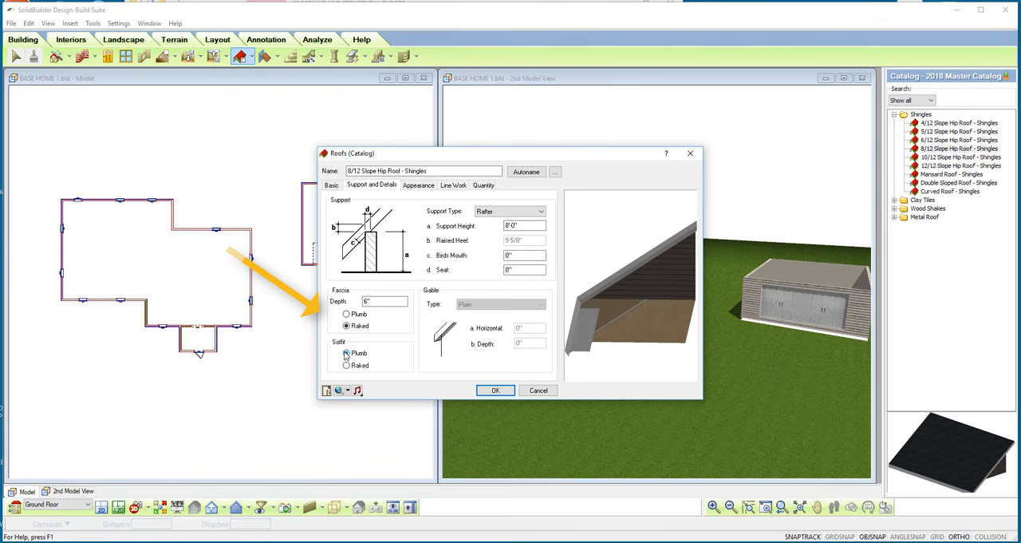
click(346, 354)
click(346, 315)
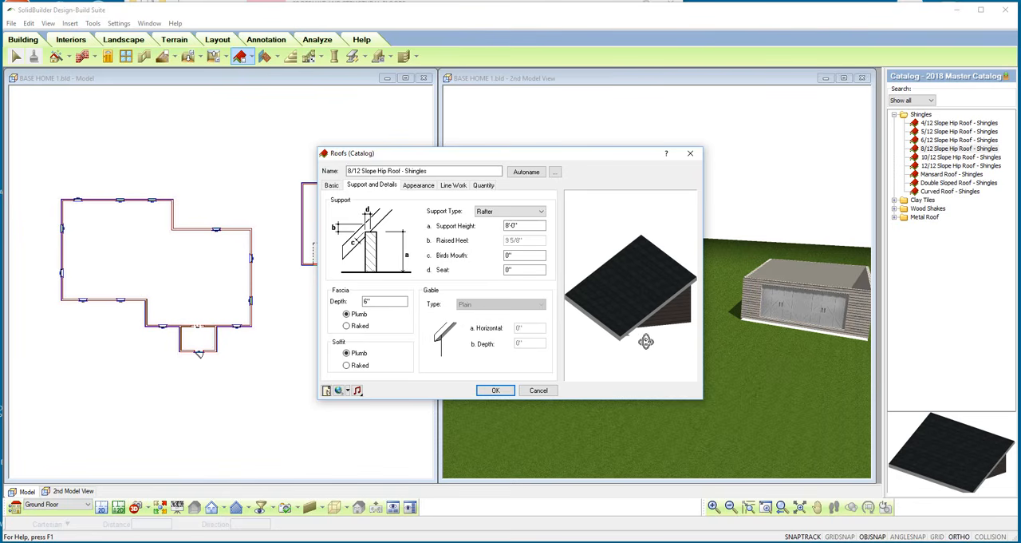
Set the roof's solution type to cut an opening around the next story (location).
click(332, 186)
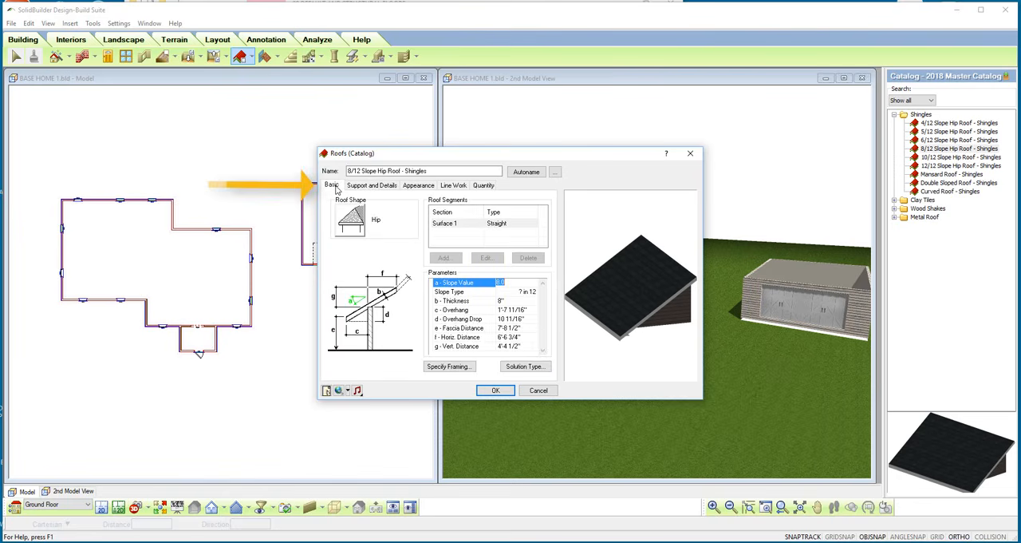
click(523, 369)
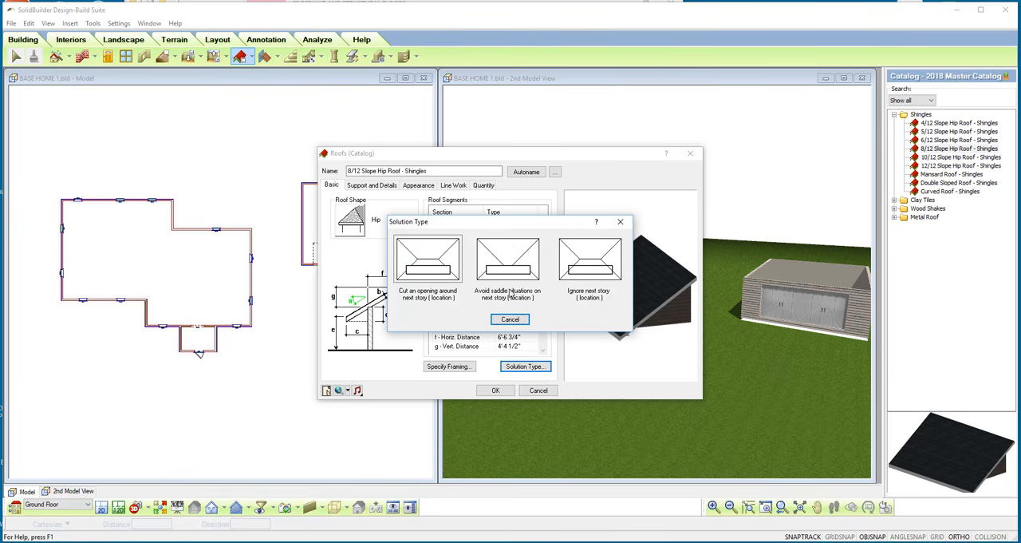
click(412, 276)
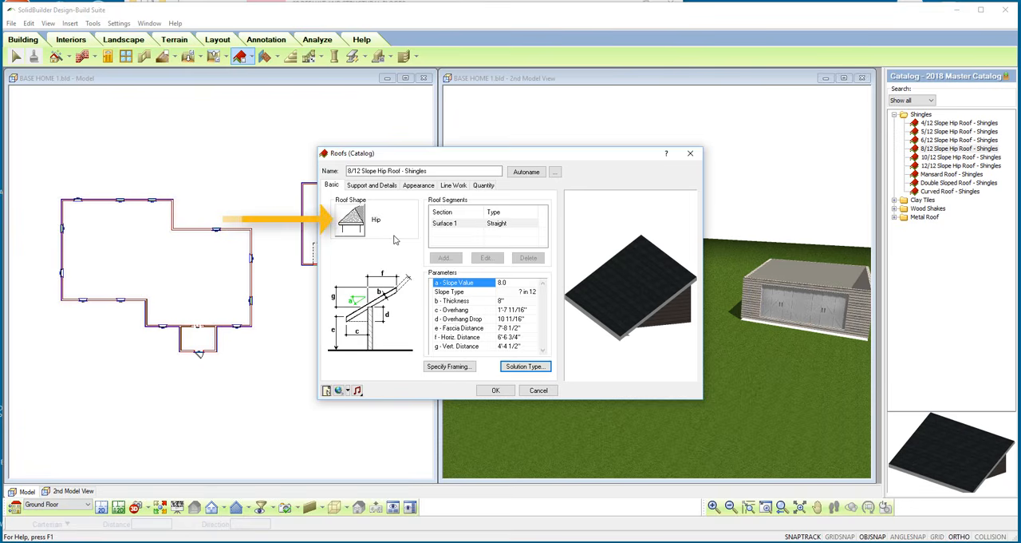
Look through the available roof shapes, keep Hip, and accept the 8/12 Slope Hip Roof - Shingles definition.
click(351, 228)
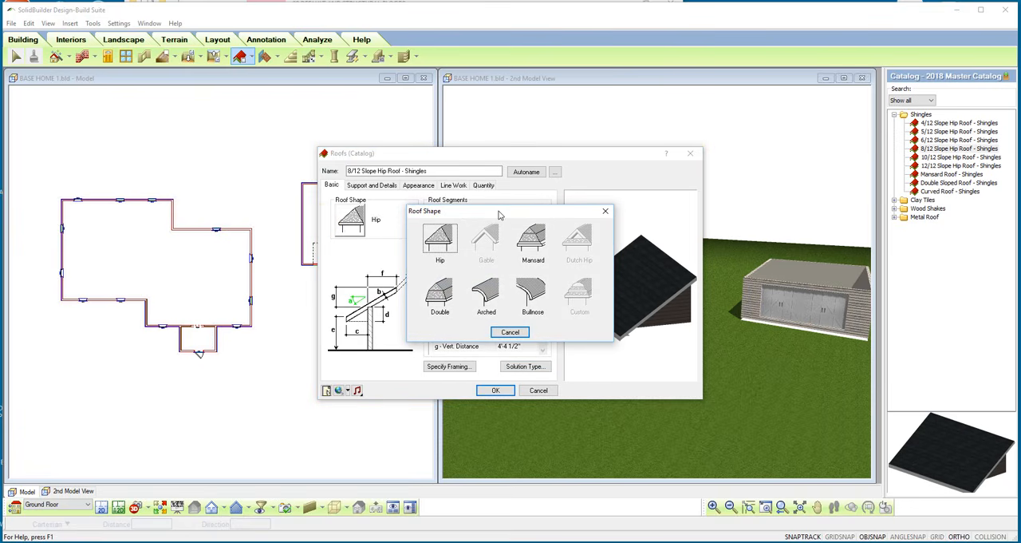
drag(499, 214, 483, 211)
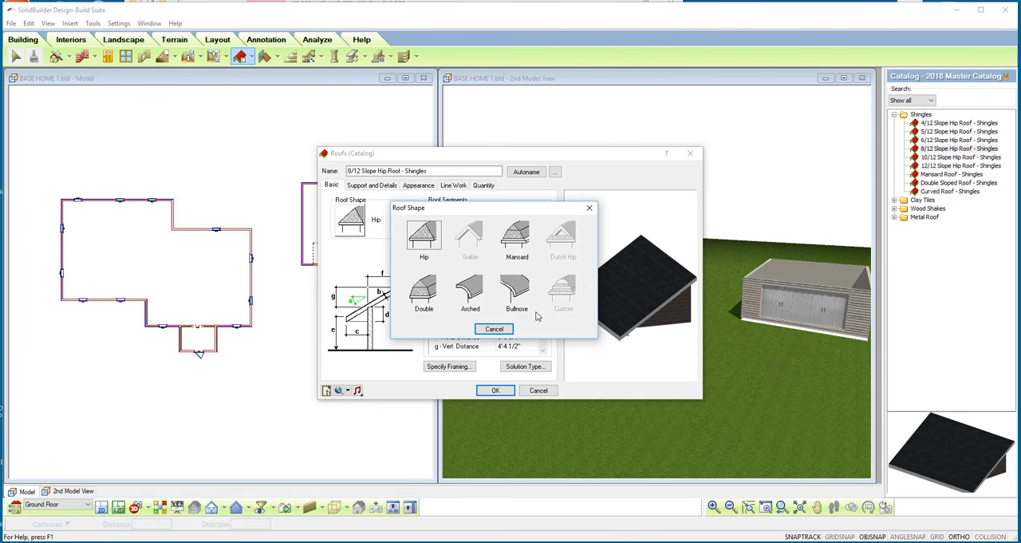
click(492, 330)
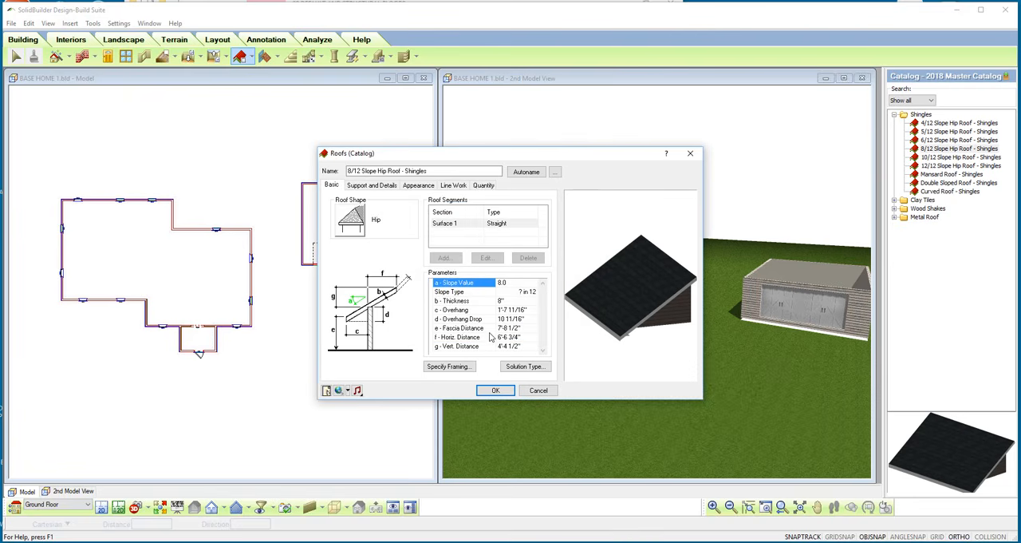
click(496, 390)
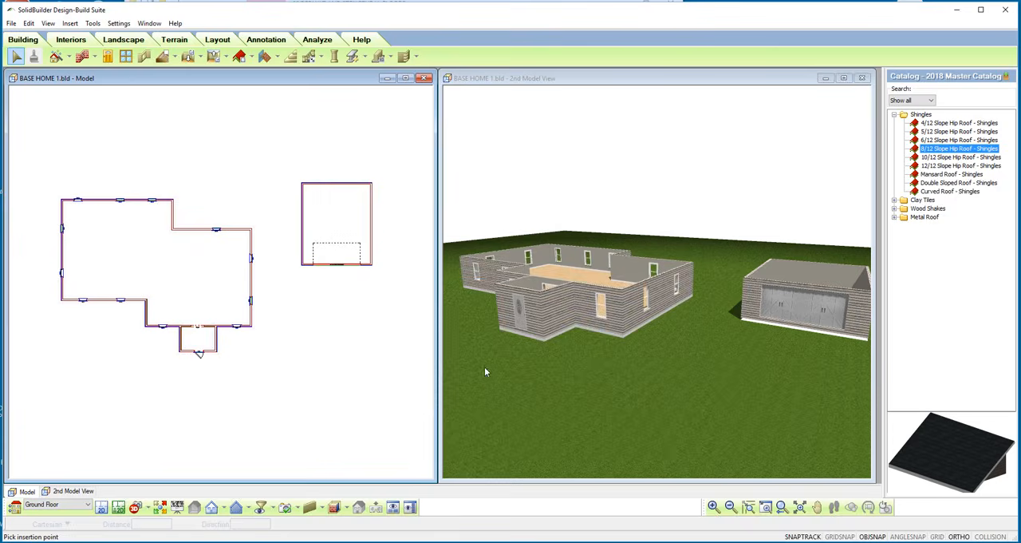
Insert an 8/12 Slope Hip Roof - Shingles by perimeter over the main house walls.
click(252, 57)
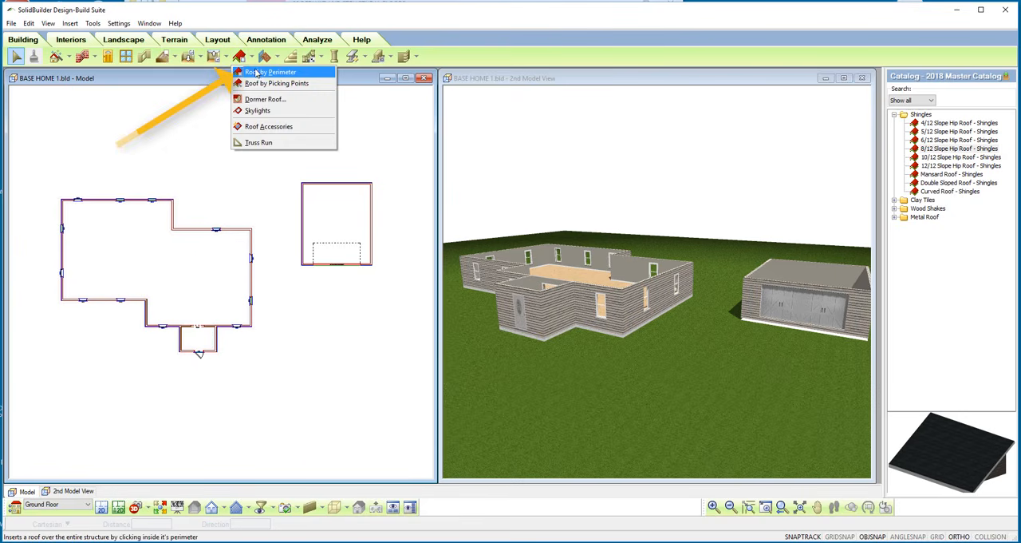
click(256, 72)
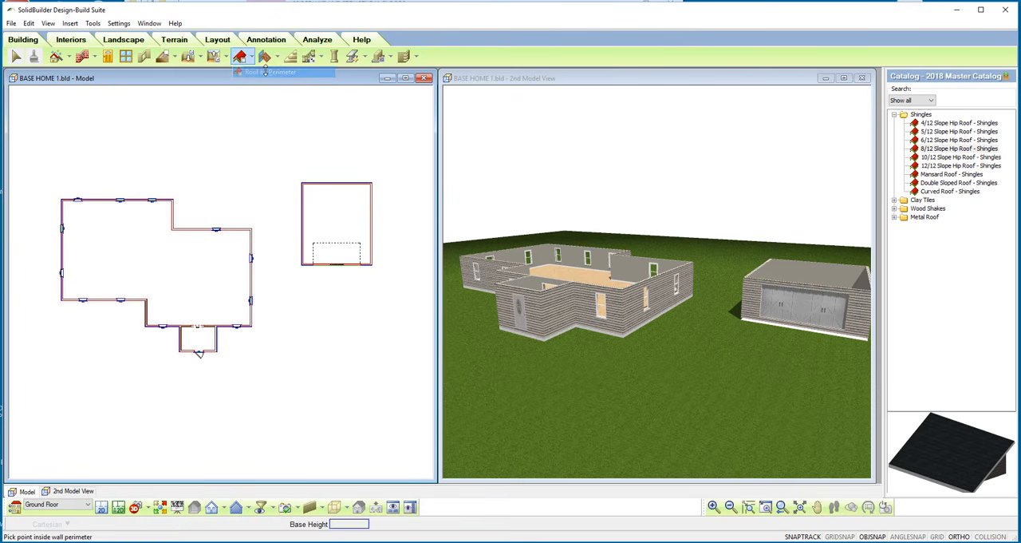
click(919, 151)
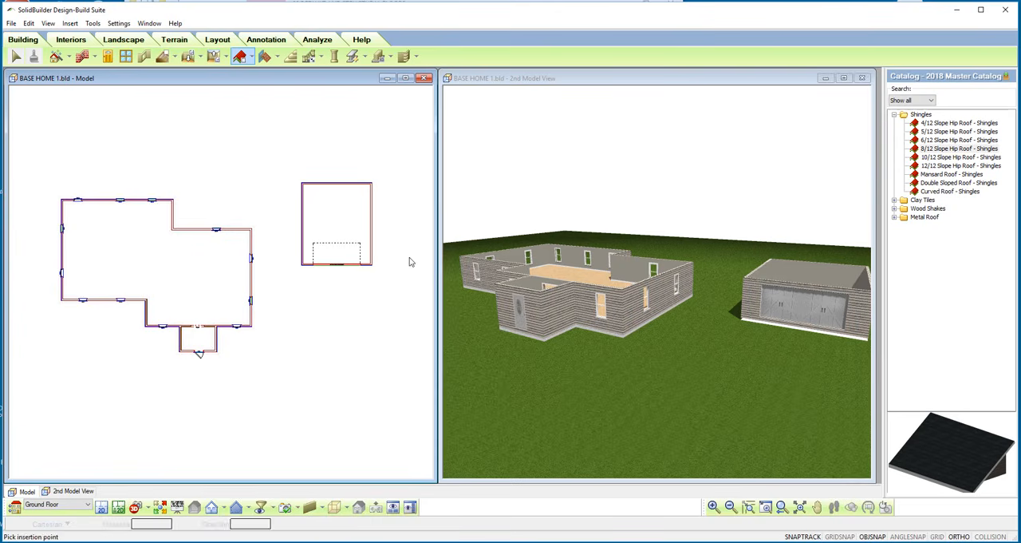
click(144, 260)
click(142, 259)
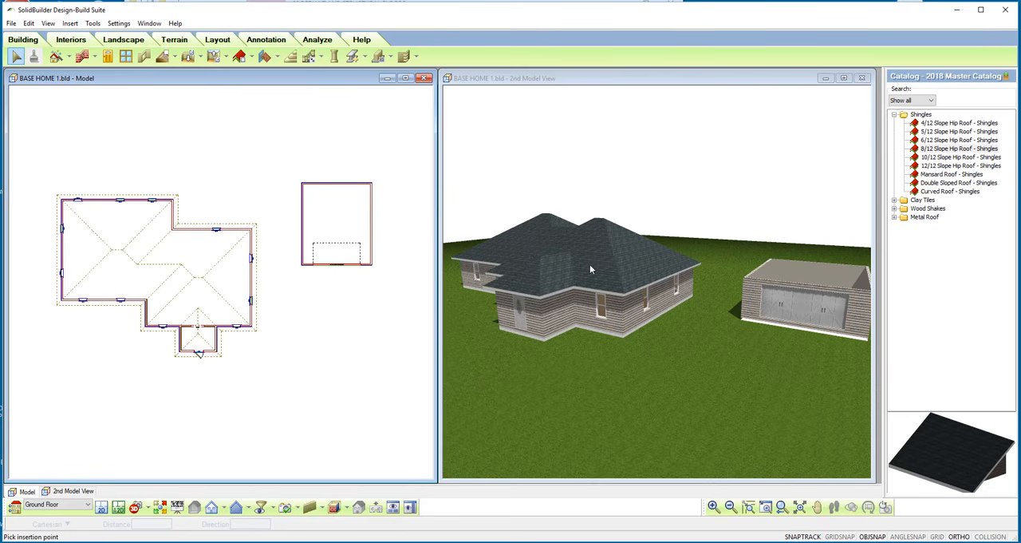
Re-render the 3D model view with shading and shadows, and bring the detached garage into view.
middle_drag(583, 256, 527, 116)
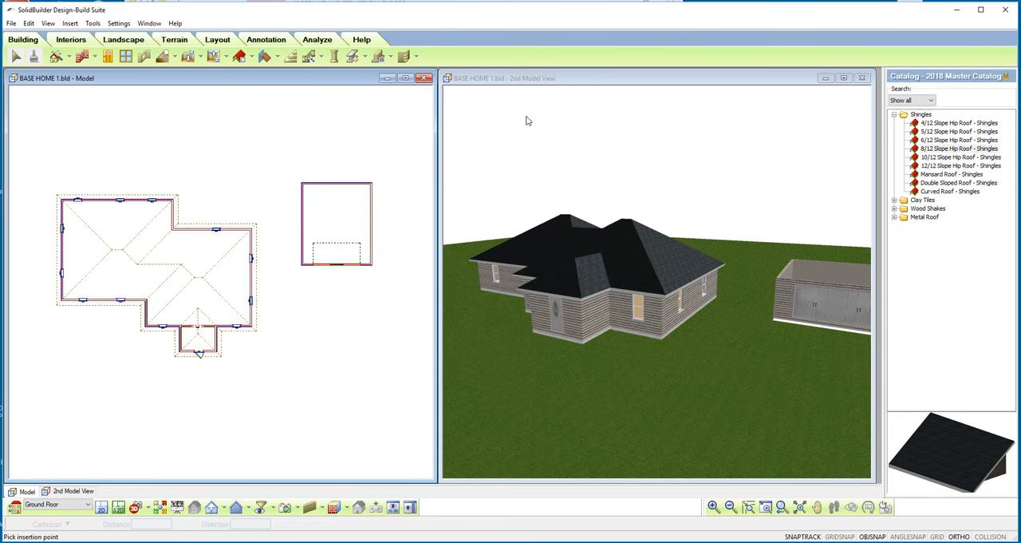
click(526, 121)
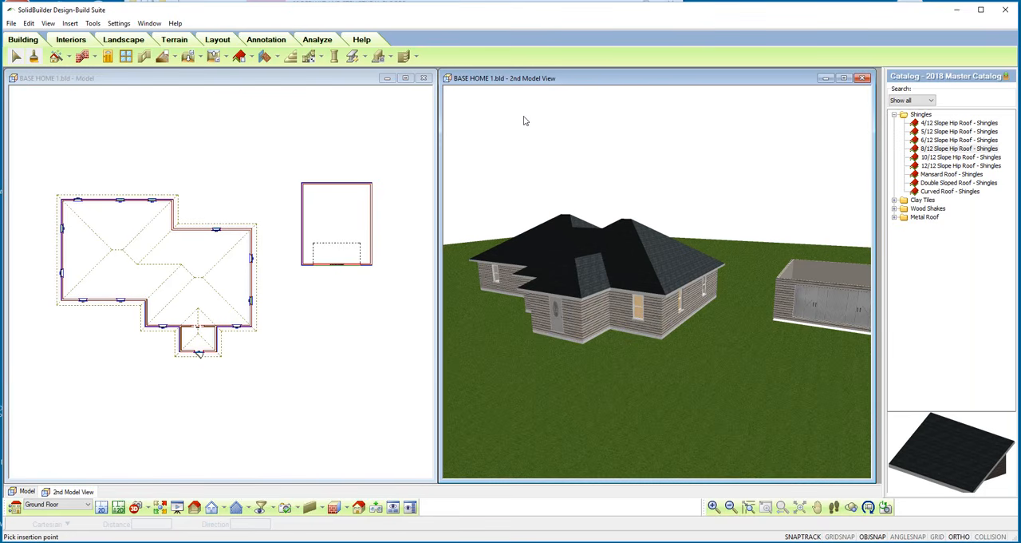
click(341, 508)
click(347, 508)
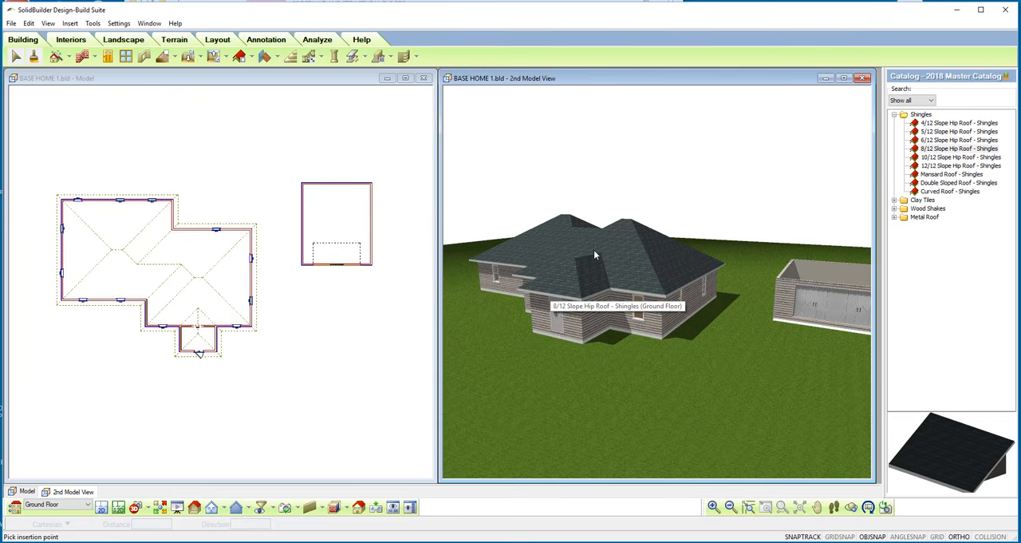
middle_drag(591, 249, 601, 250)
click(818, 507)
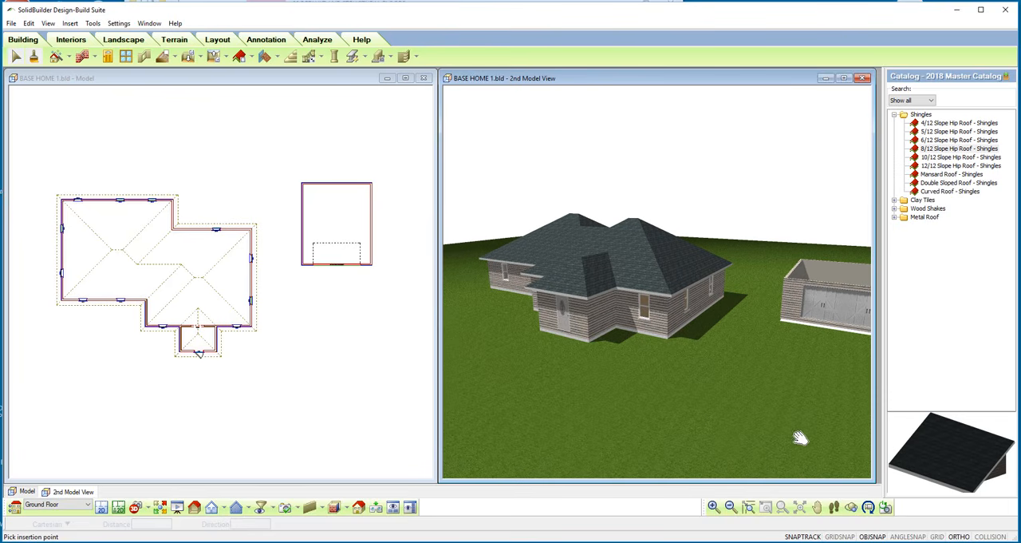
drag(799, 438, 646, 434)
drag(684, 399, 675, 423)
right_click(676, 424)
click(688, 424)
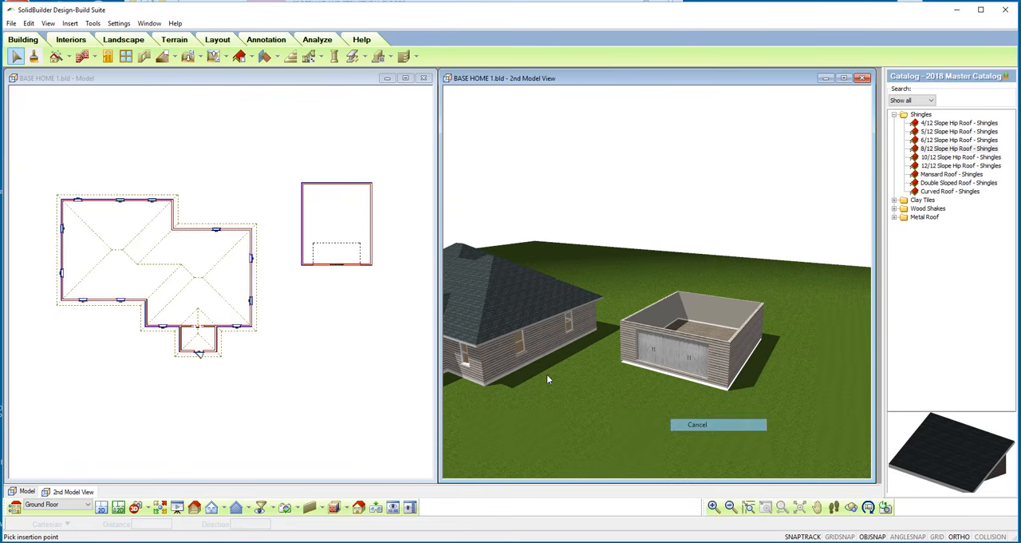
Try to insert a roof by perimeter over the detached garage, declining to delete the existing roofs.
click(274, 164)
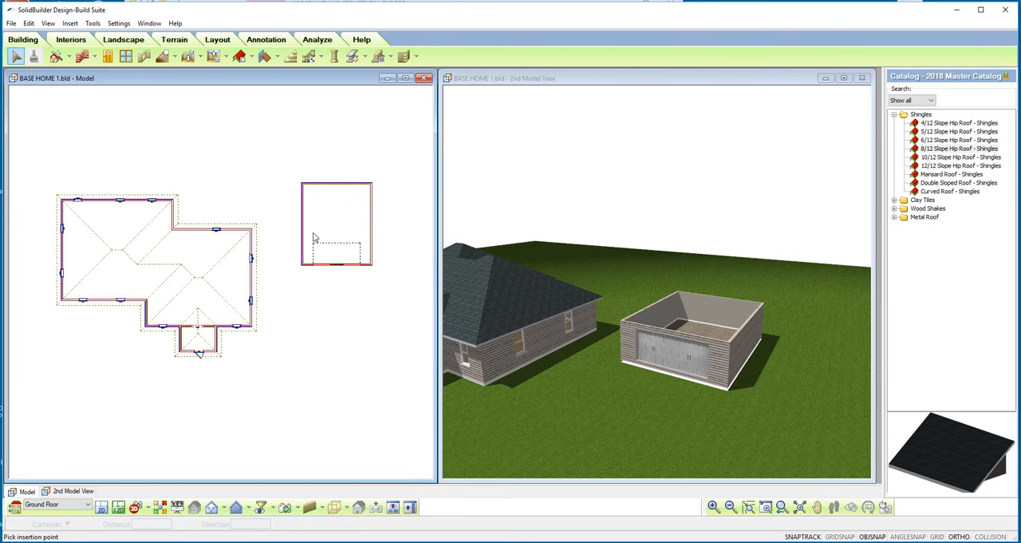
click(251, 58)
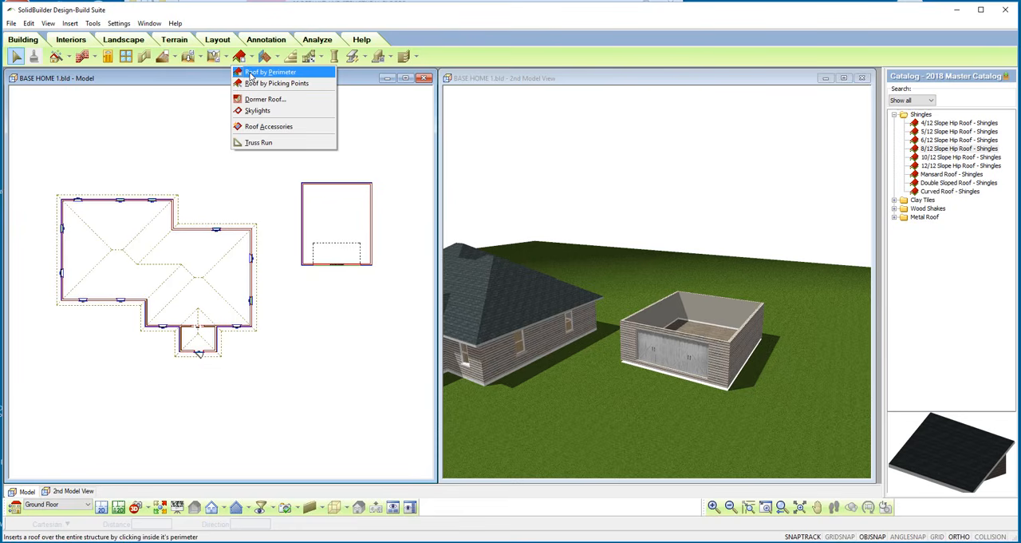
click(250, 72)
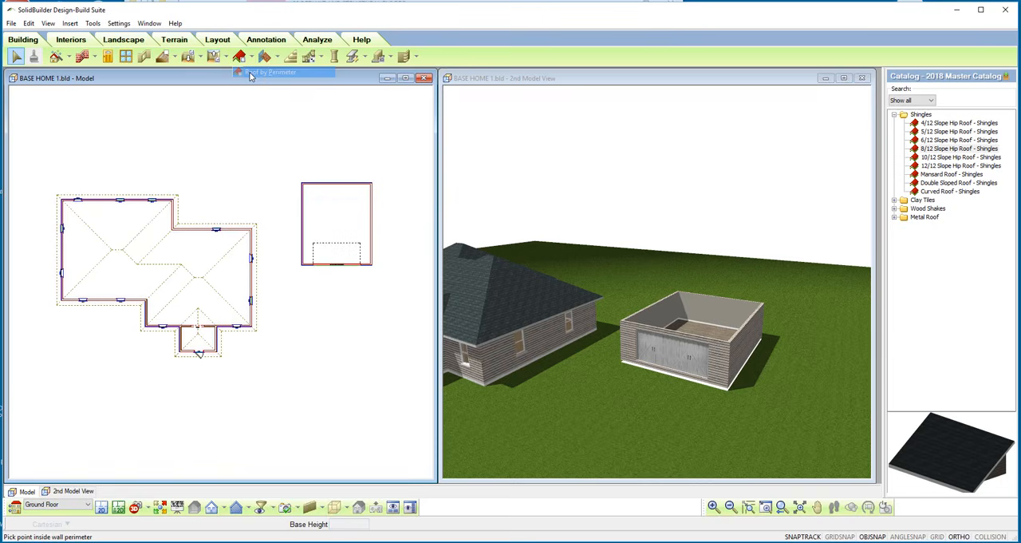
click(342, 212)
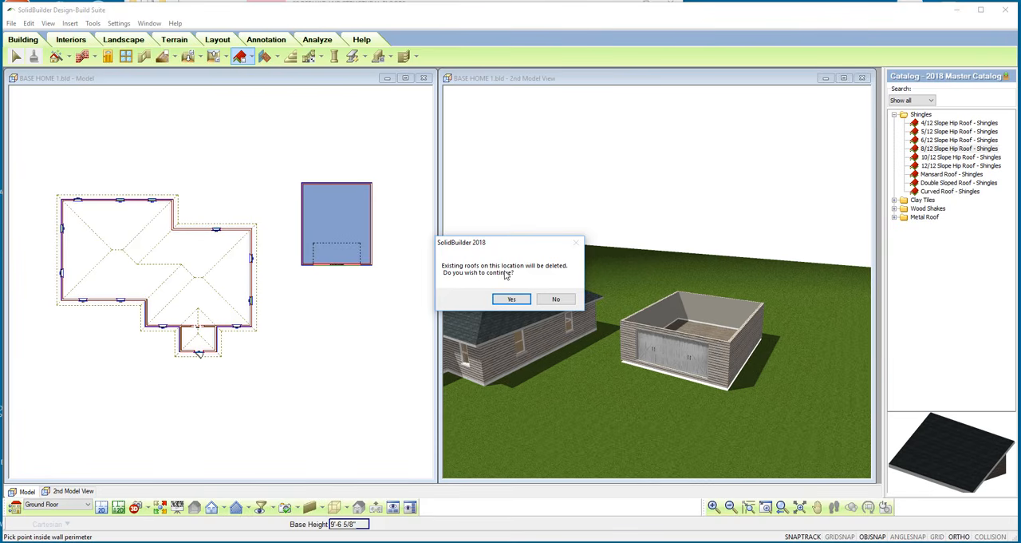
click(556, 298)
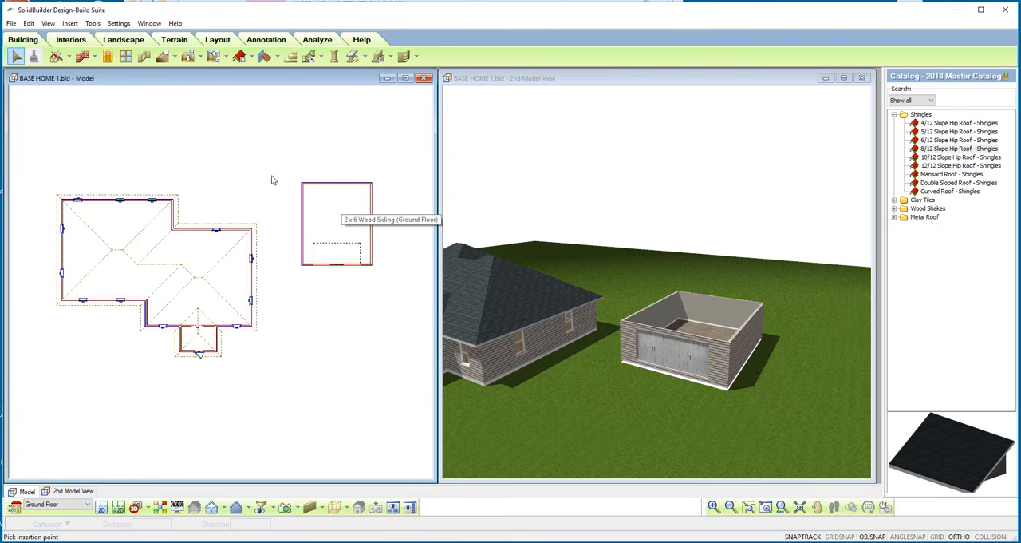
Insert an 8/12 Slope Hip Roof - Shingles over the detached garage by picking the outer wall corners.
click(250, 57)
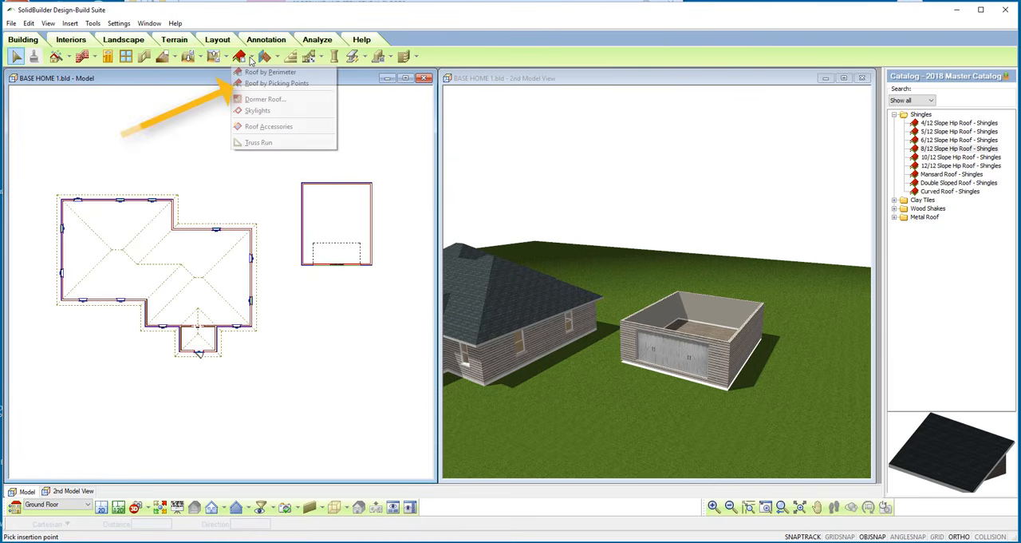
click(248, 84)
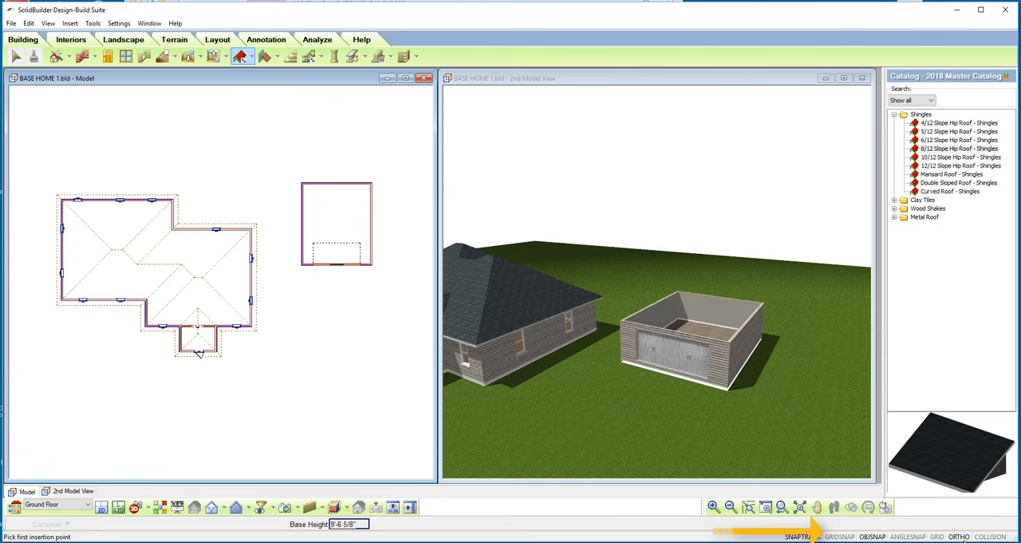
click(301, 263)
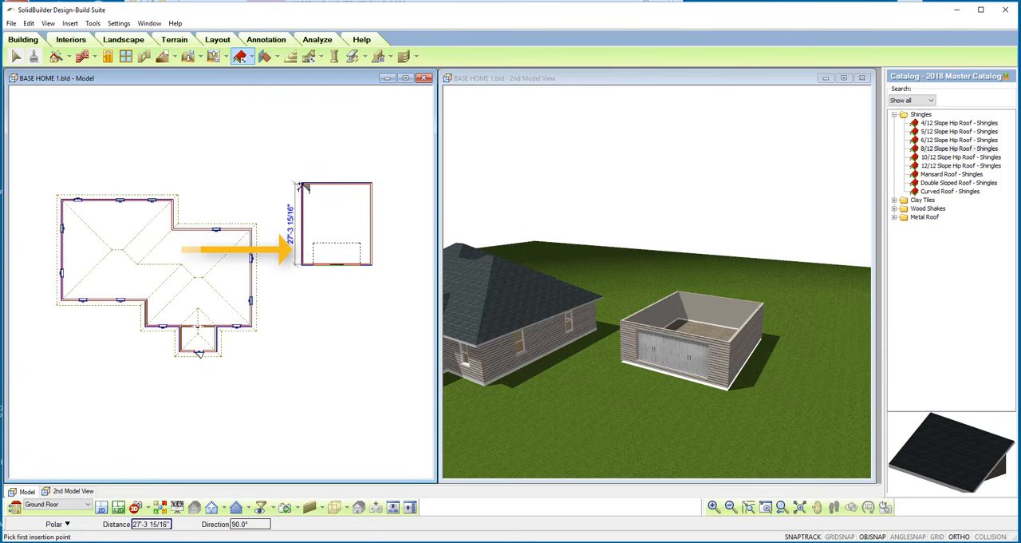
click(372, 182)
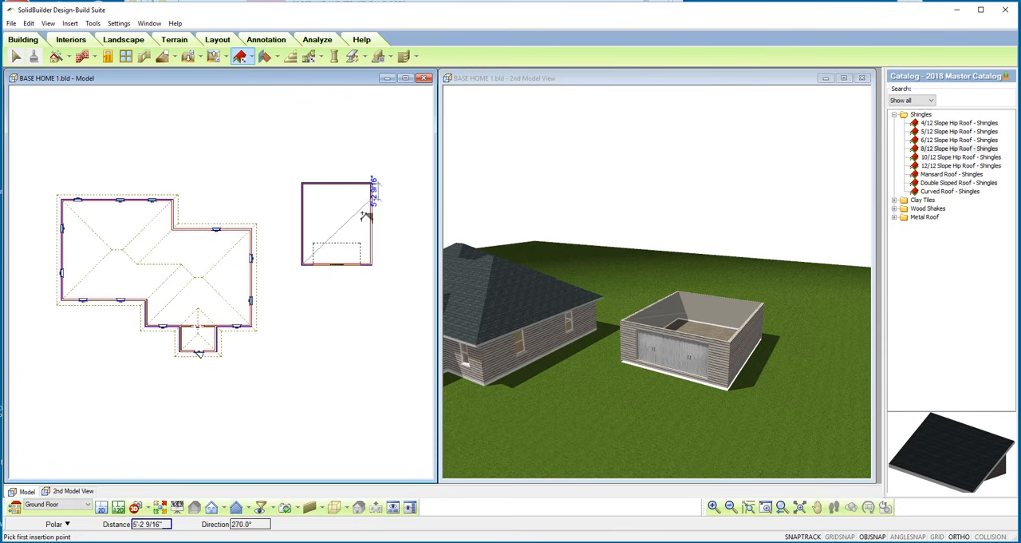
right_click(375, 272)
click(386, 273)
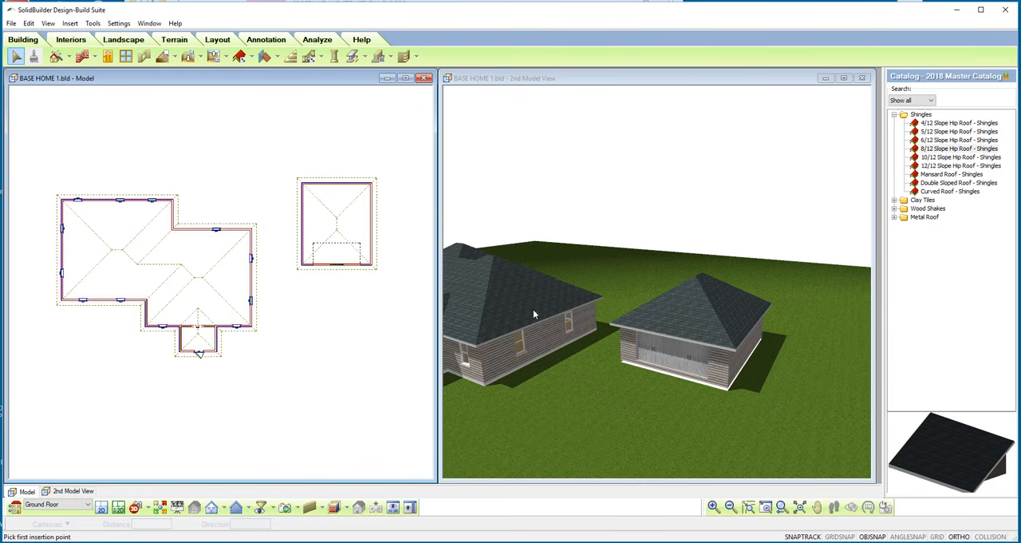
Change the roof shape to Gable on the house roof's two outer end edges and the entry's front edge.
click(258, 292)
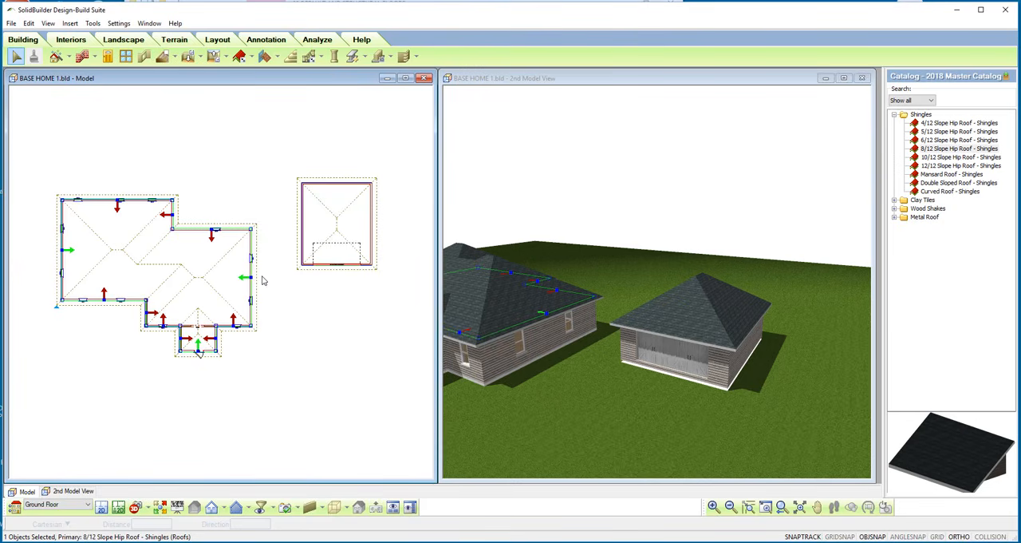
right_click(185, 281)
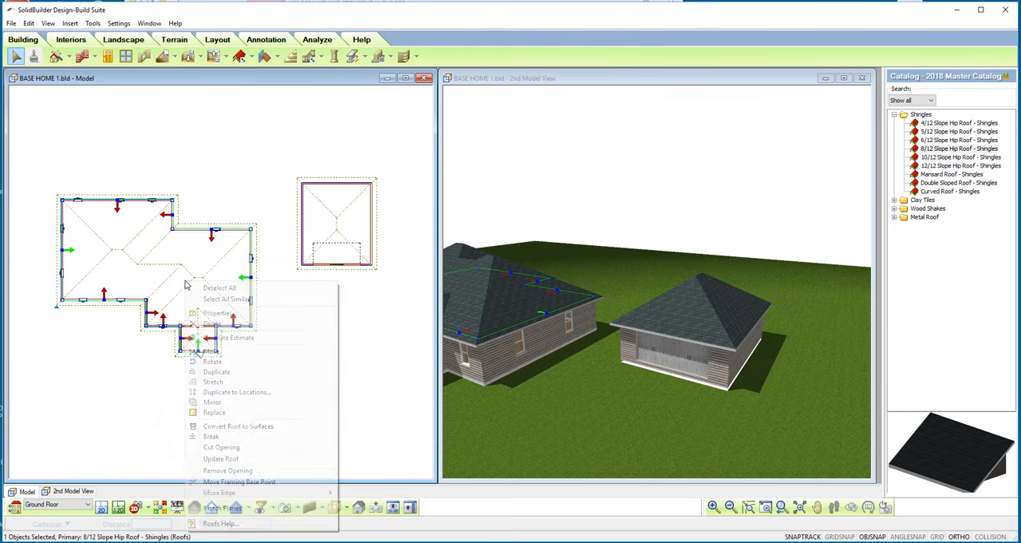
click(219, 314)
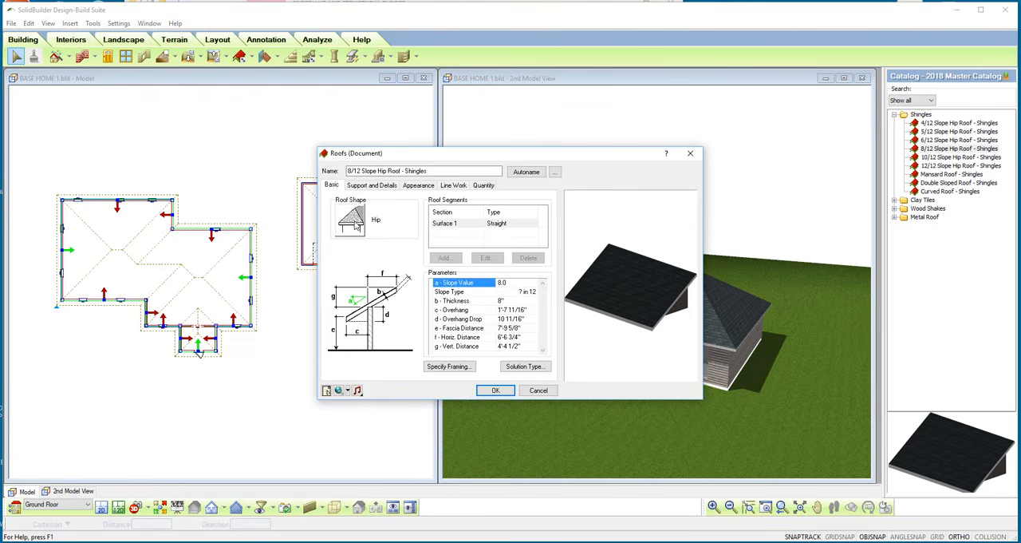
click(356, 226)
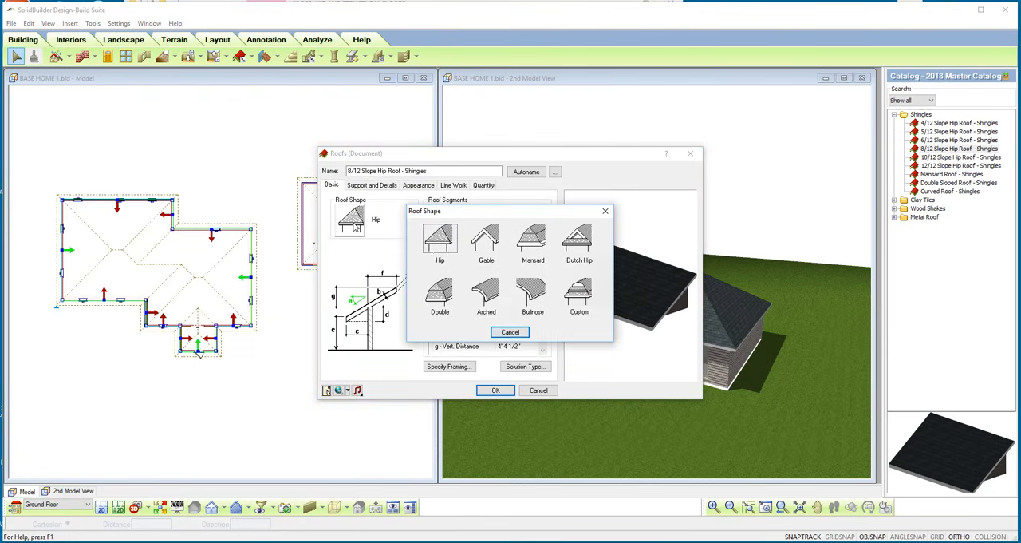
click(487, 247)
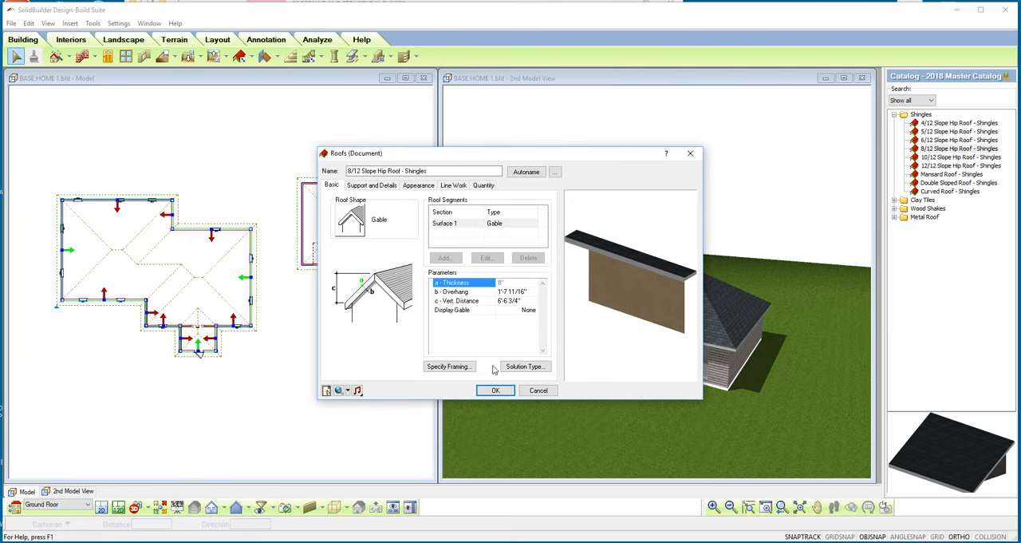
click(495, 390)
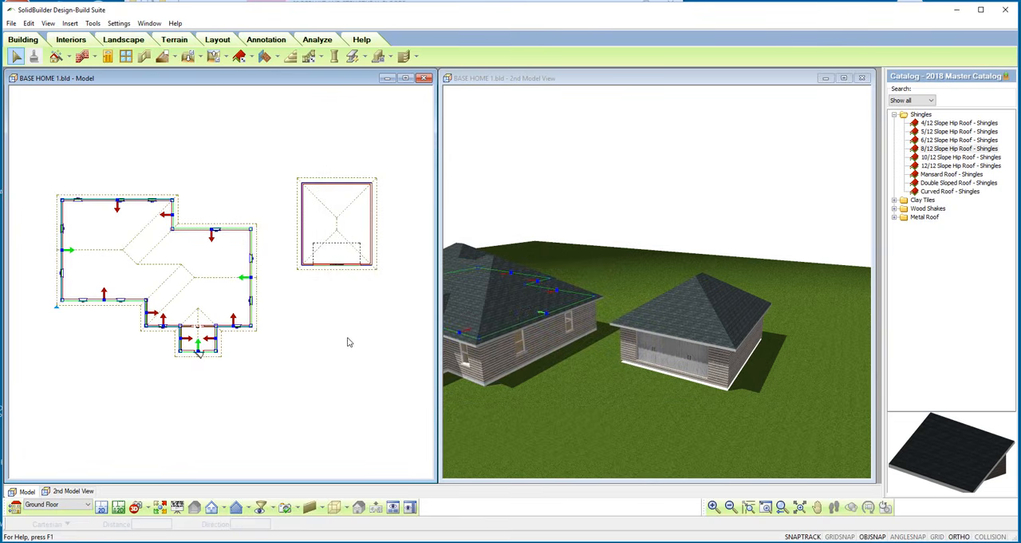
click(617, 399)
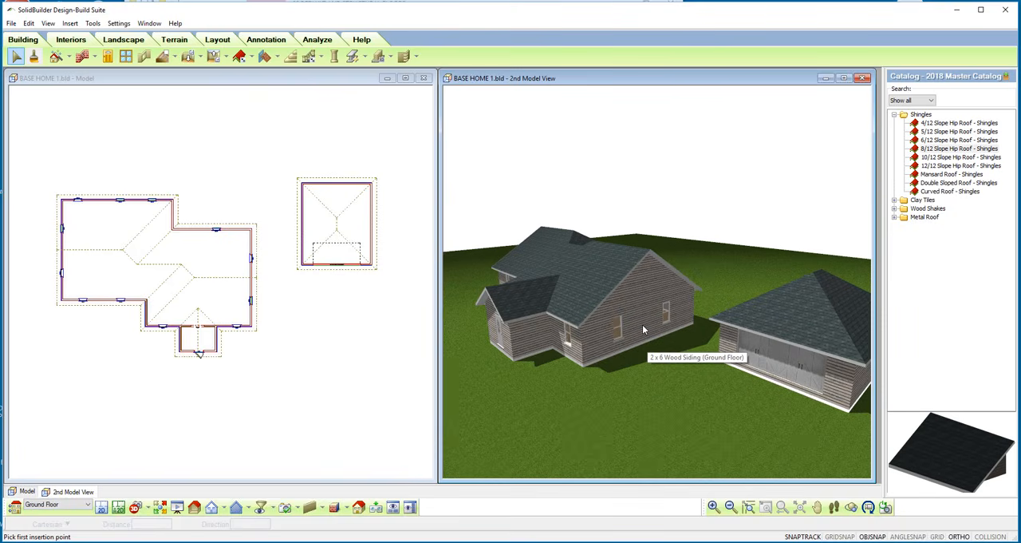
Set the wall top to Level for the 2 x 6 Wood Siding gable-end wall facing the garage.
click(644, 325)
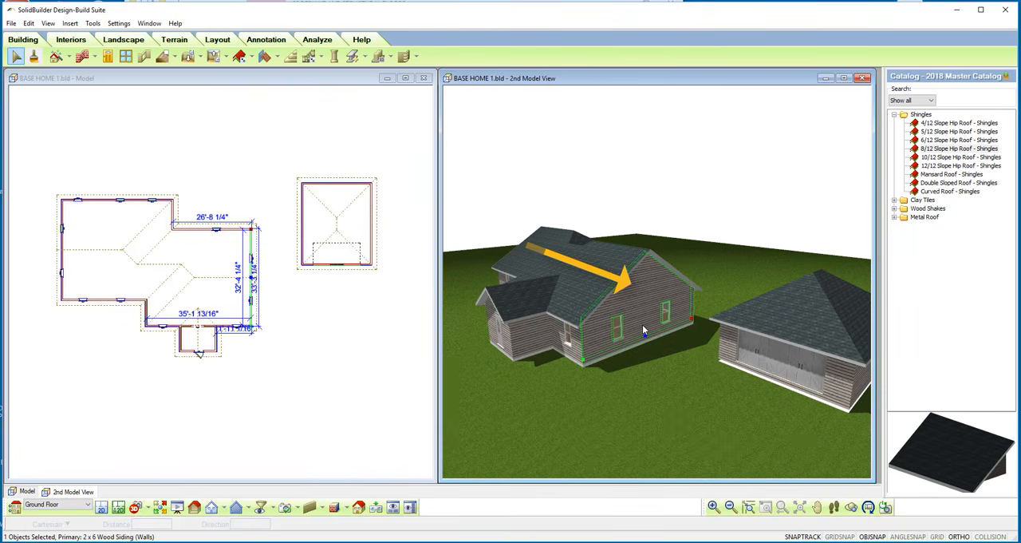
right_click(643, 324)
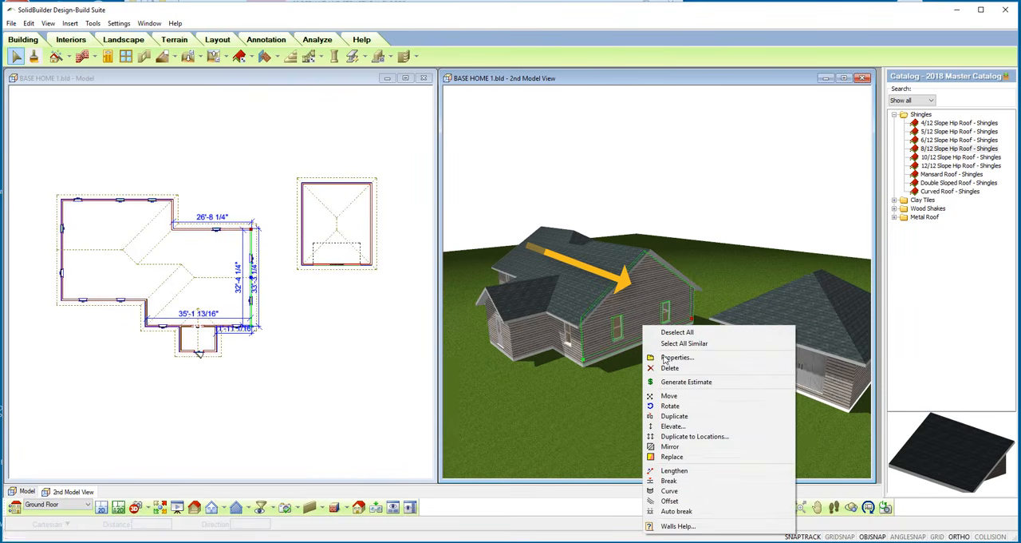
click(665, 357)
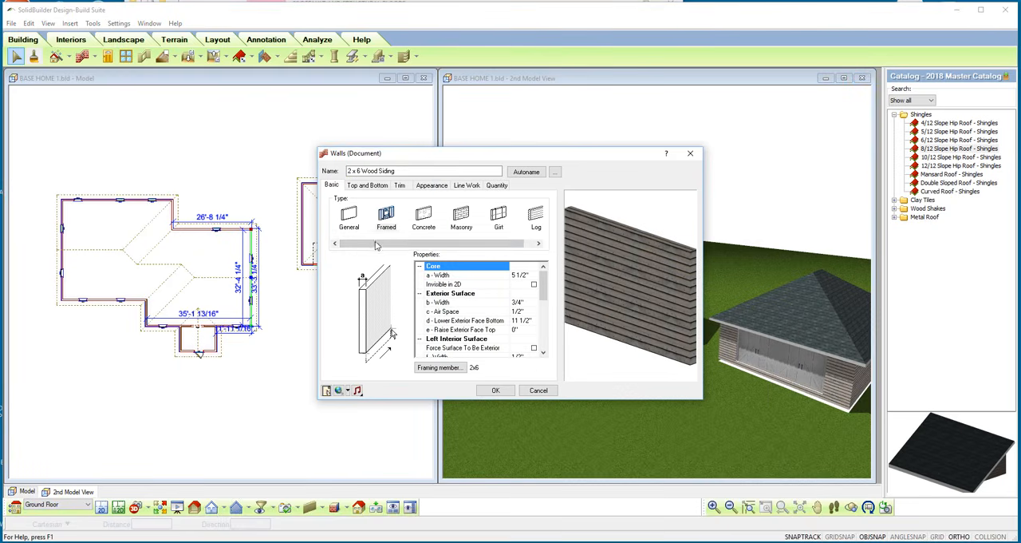
click(369, 186)
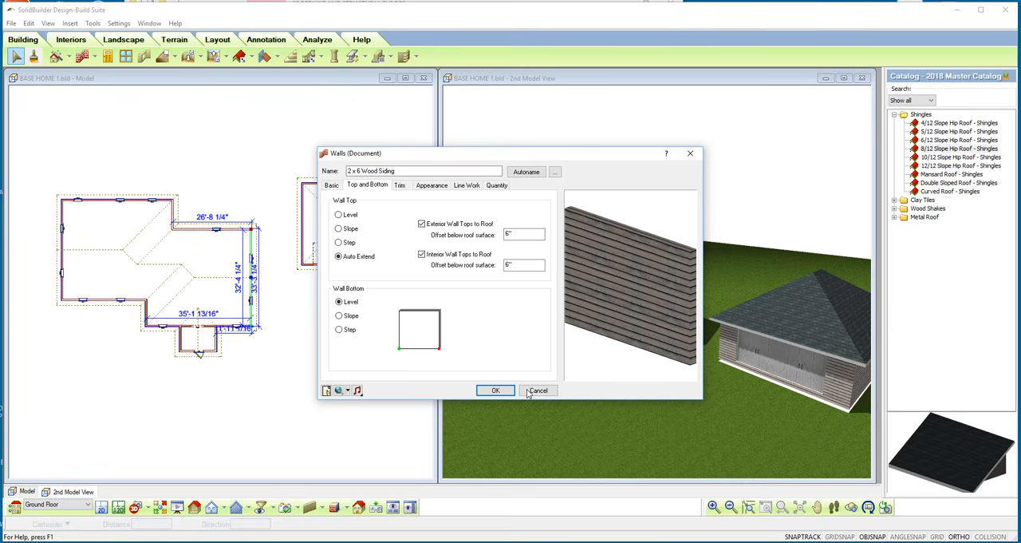
click(338, 215)
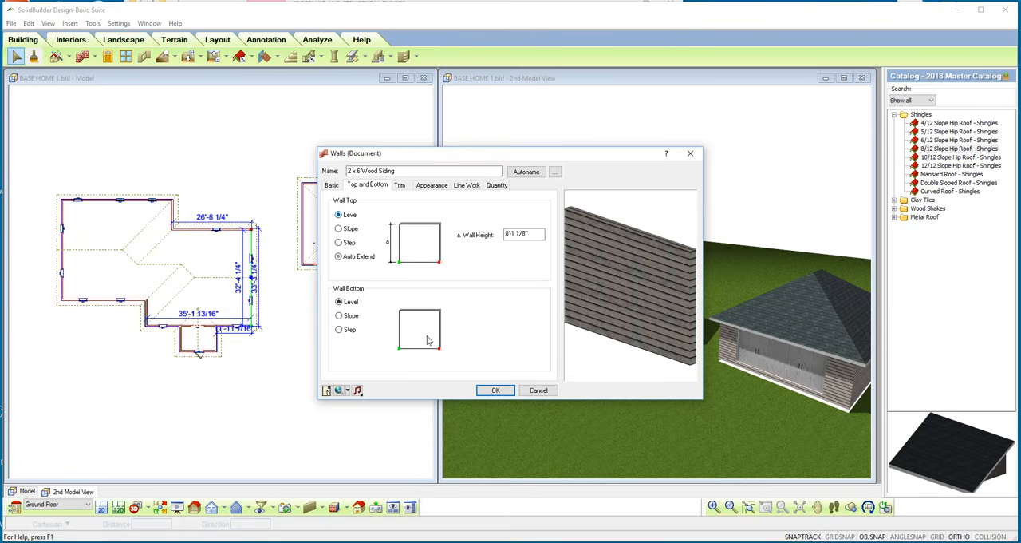
click(495, 390)
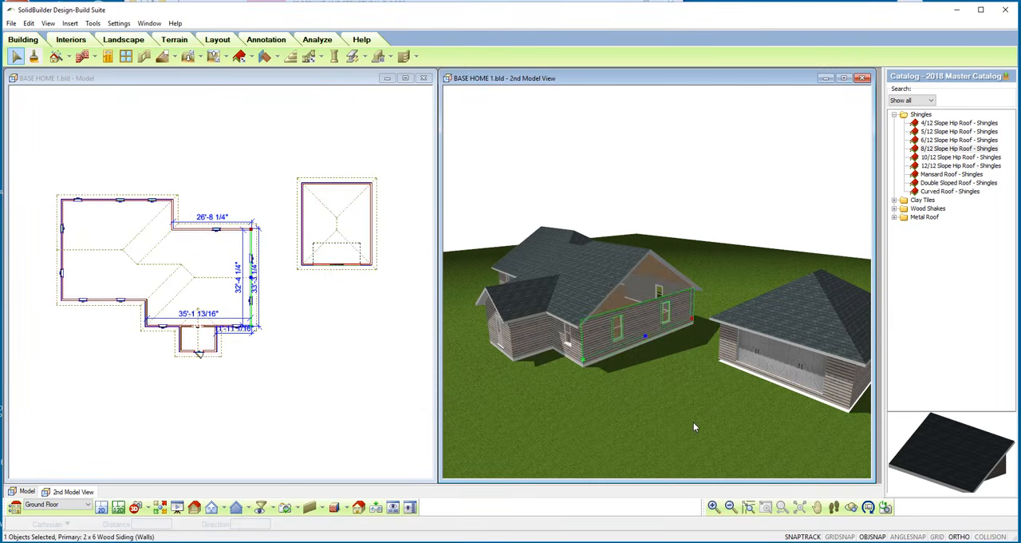
click(694, 421)
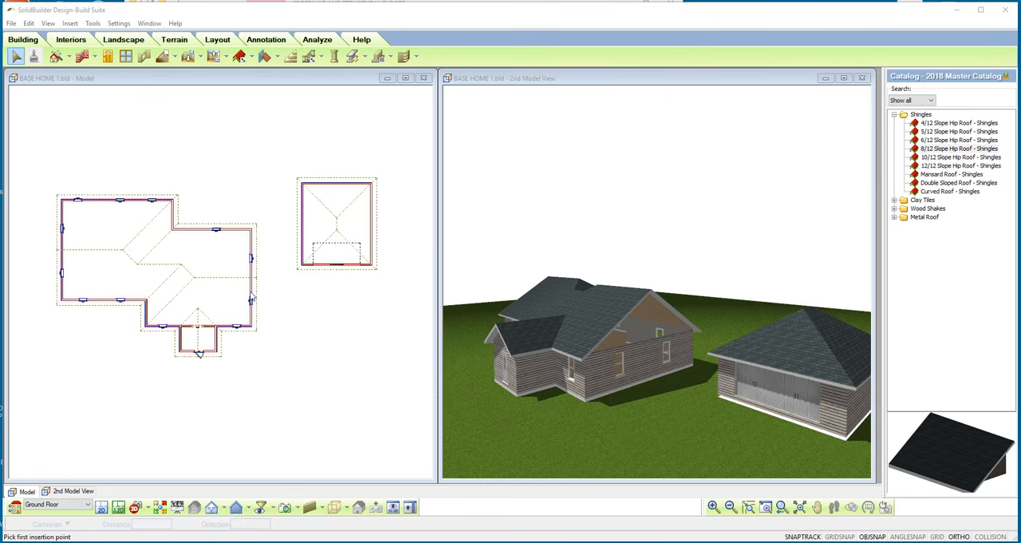
Set Display Gable to Surface on the house roof's gable edge facing the garage, then deselect the roof.
double_click(259, 281)
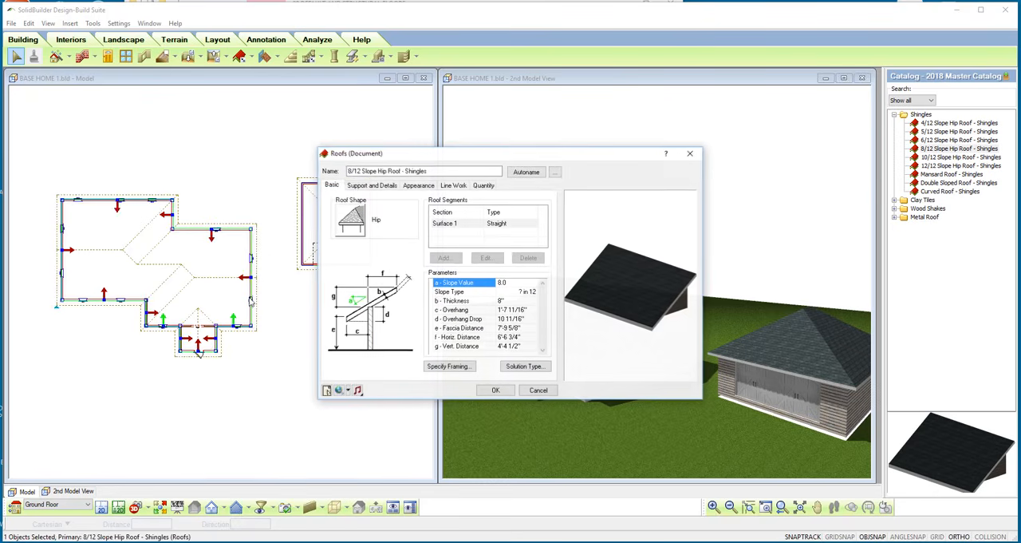
click(538, 390)
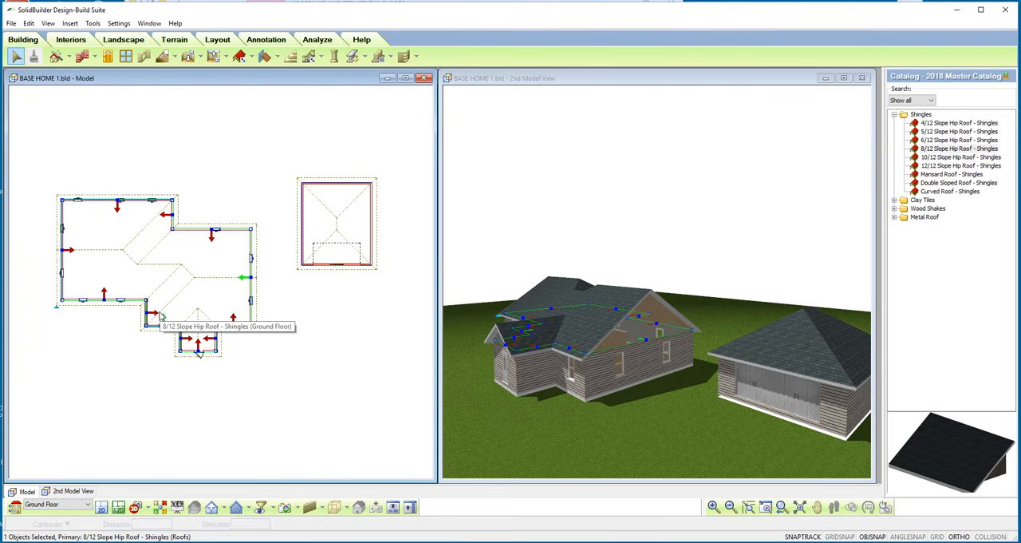
right_click(244, 282)
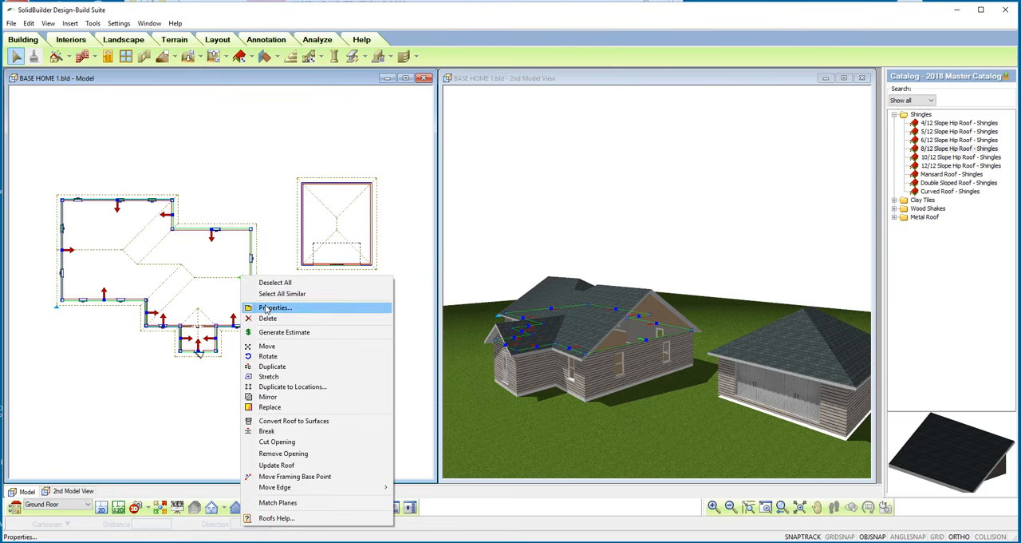
click(266, 307)
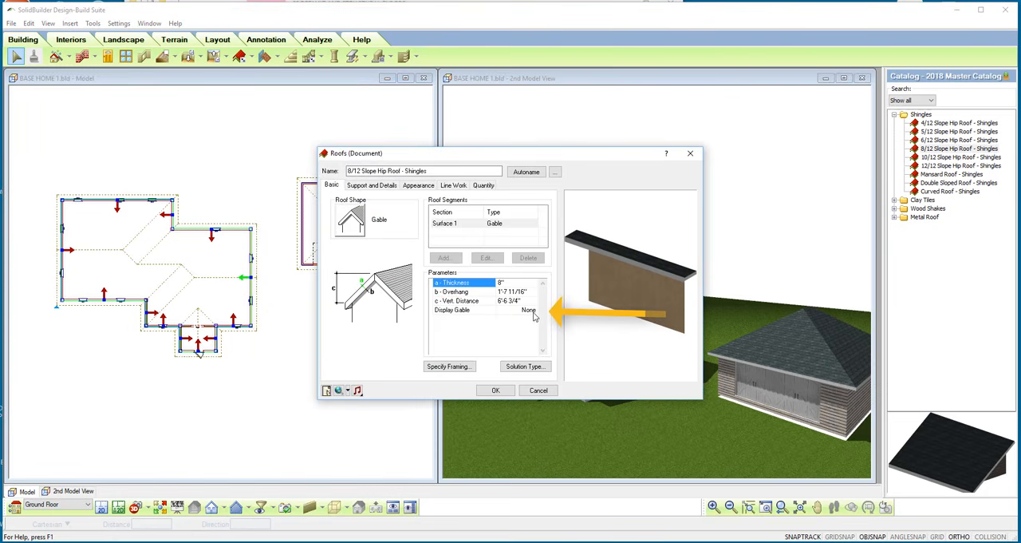
click(534, 311)
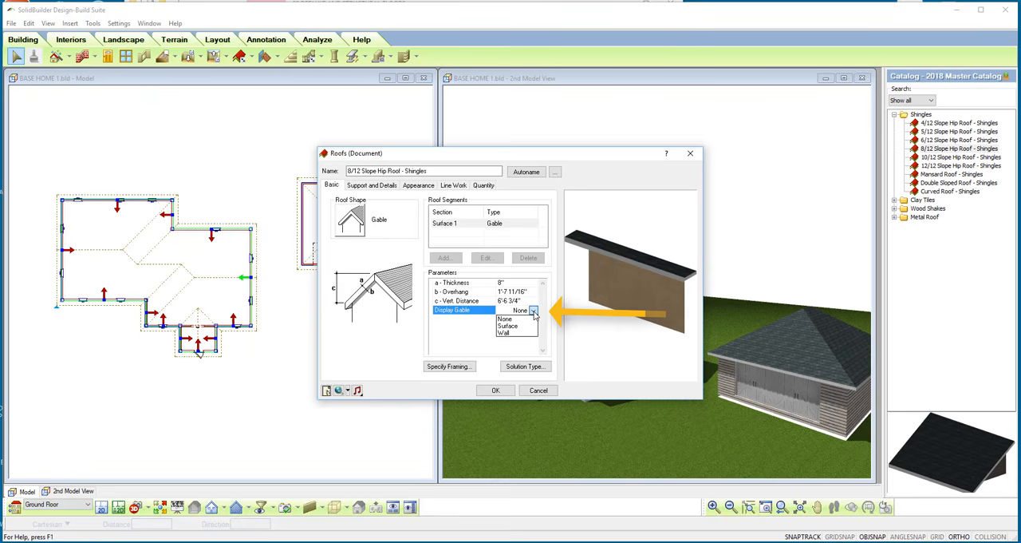
click(507, 333)
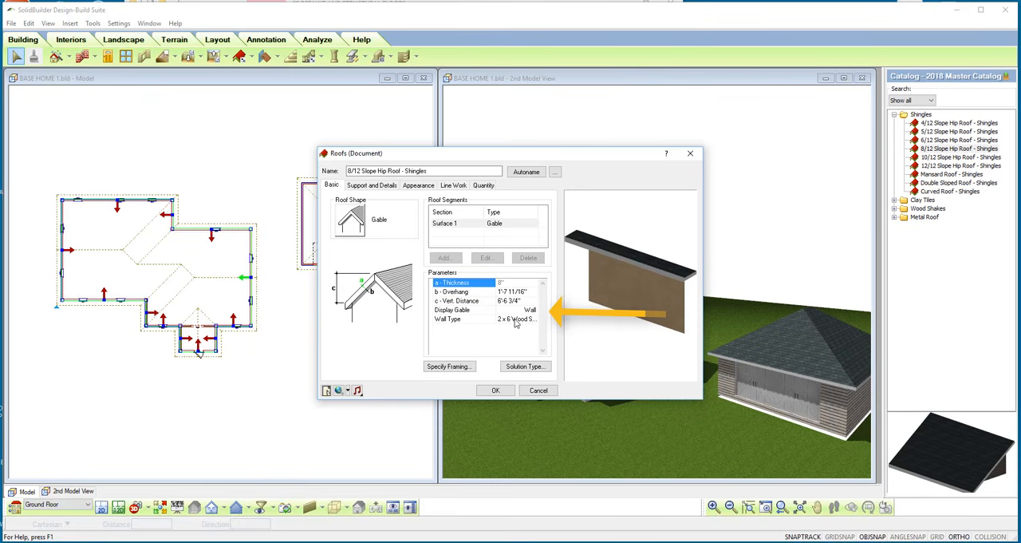
click(514, 321)
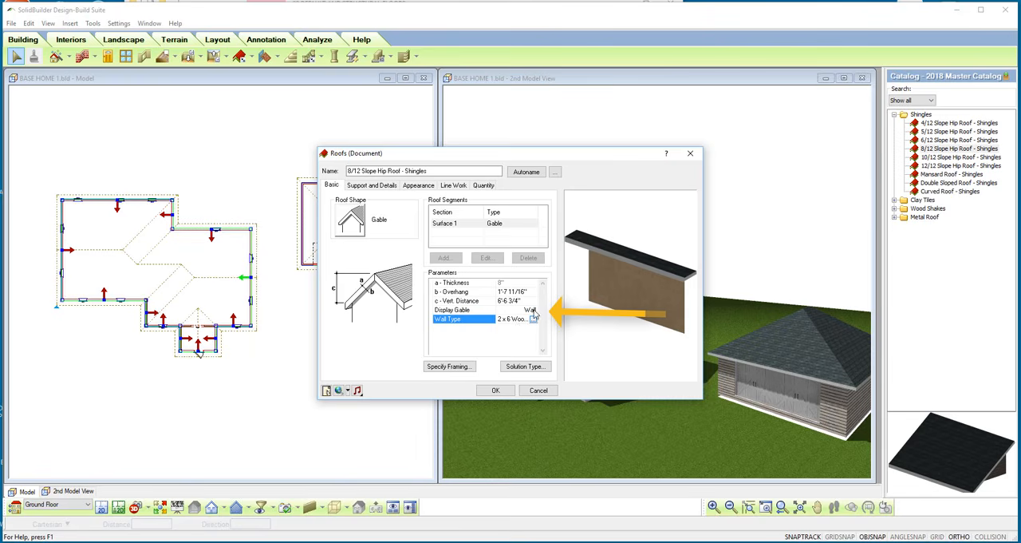
click(533, 311)
click(507, 327)
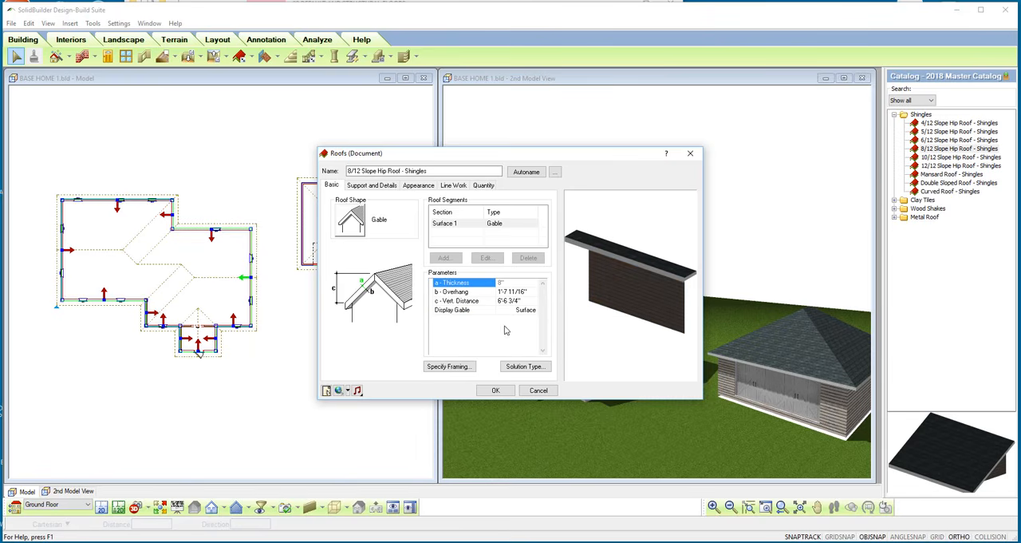
click(496, 390)
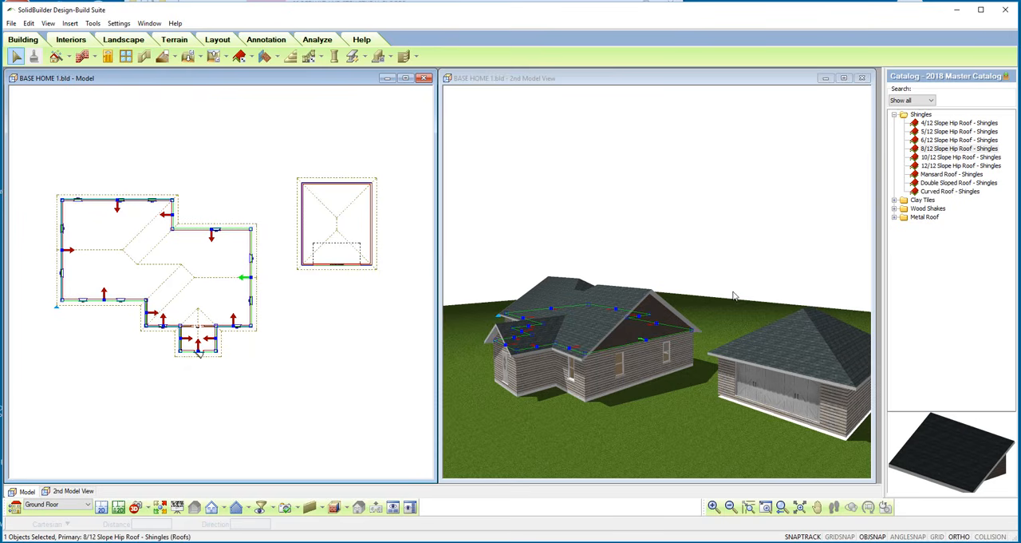
click(681, 261)
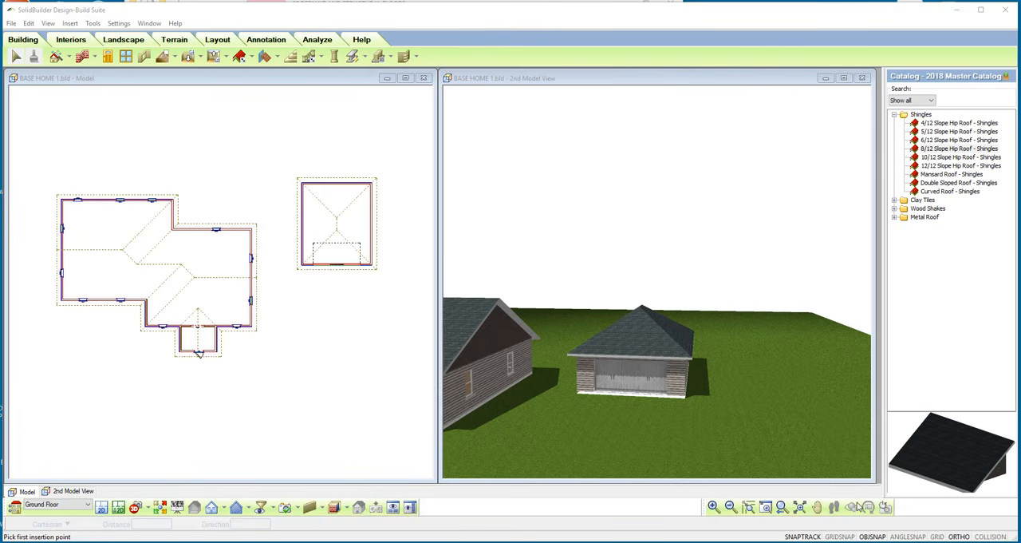
Curve the garage wall farthest from the house outward to a radius of about 14'-11".
click(800, 444)
click(868, 507)
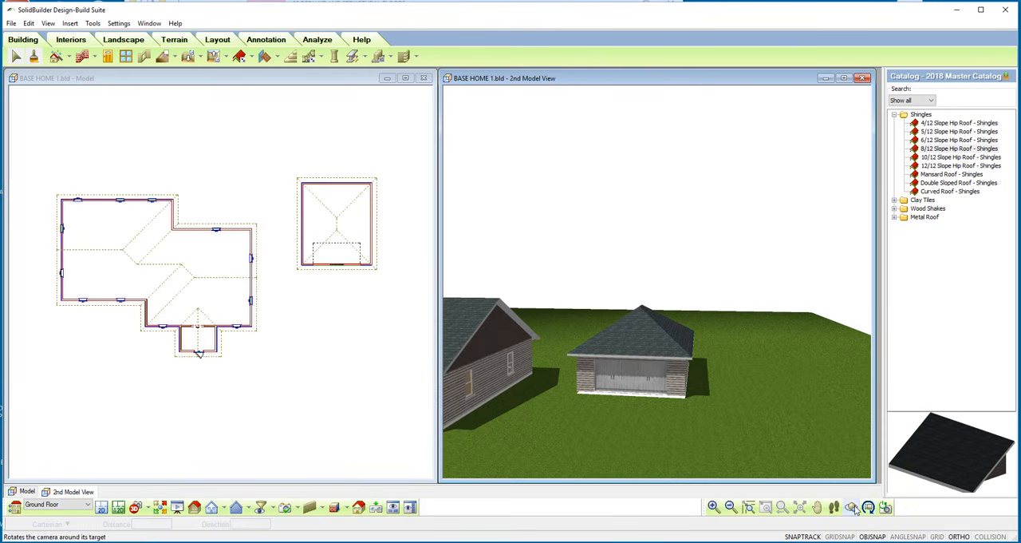
drag(789, 422, 785, 429)
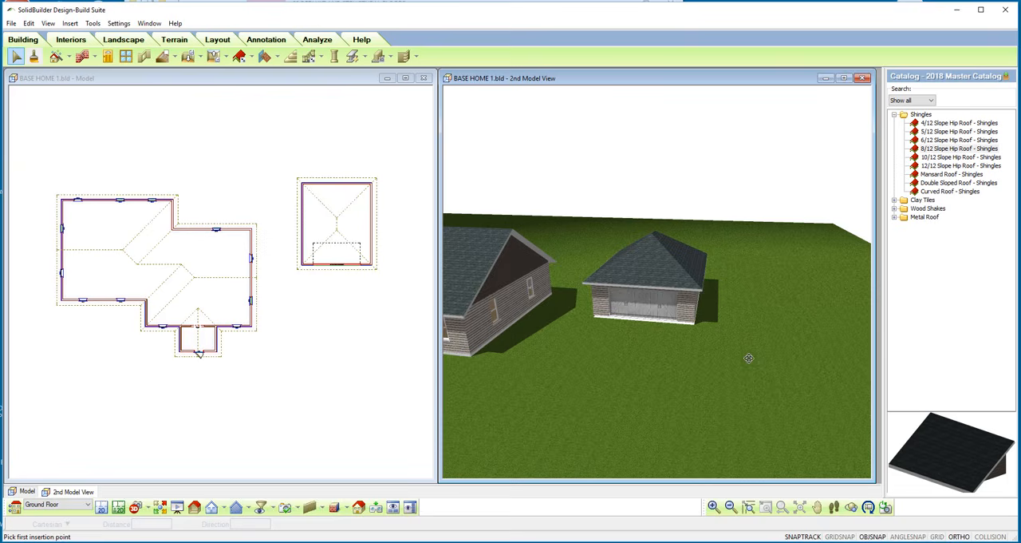
right_click(713, 287)
click(738, 293)
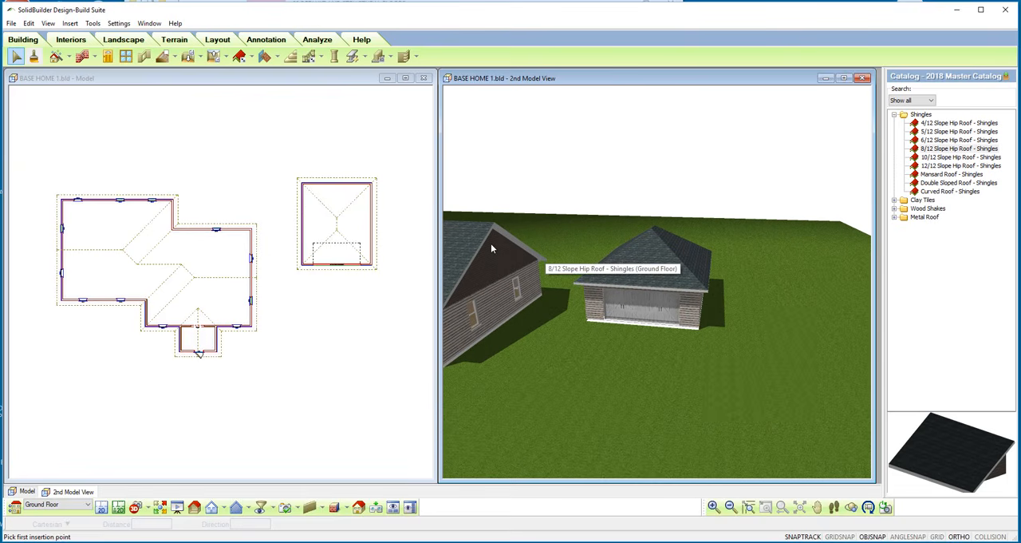
click(370, 232)
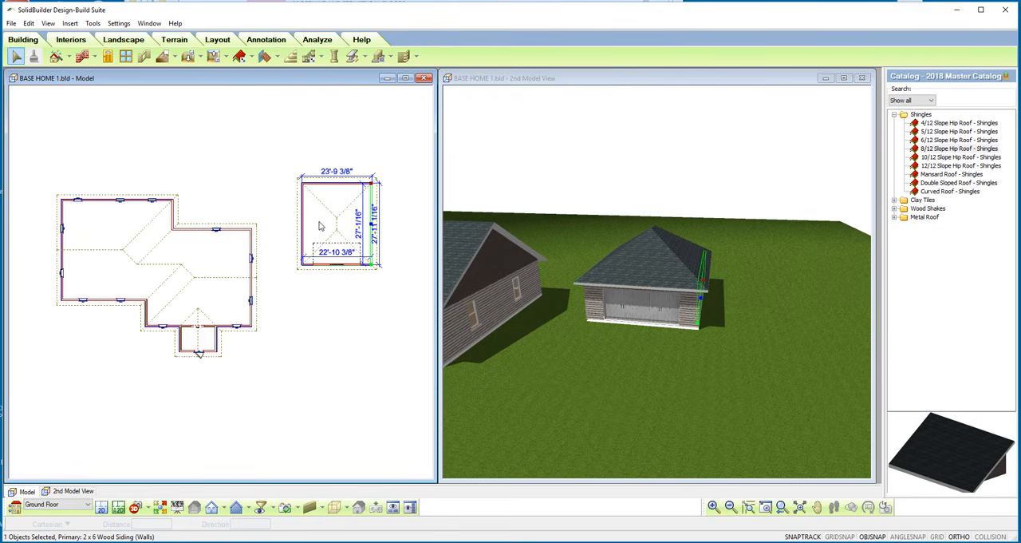
right_click(264, 130)
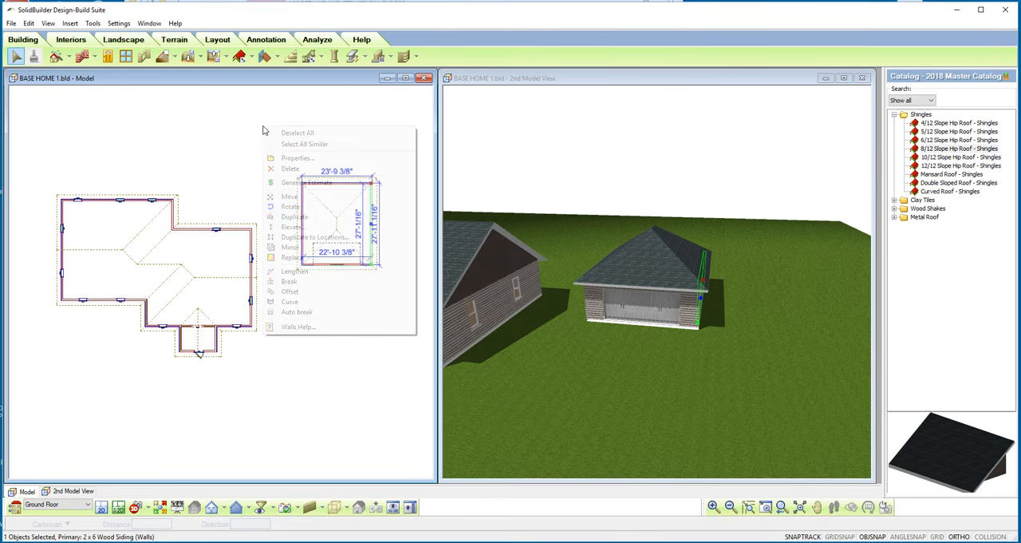
click(290, 302)
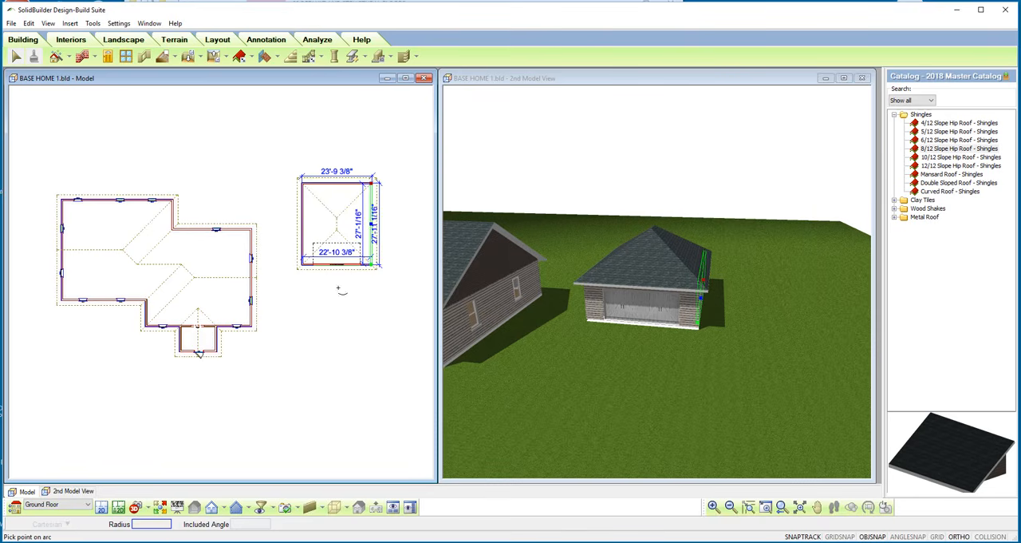
click(371, 222)
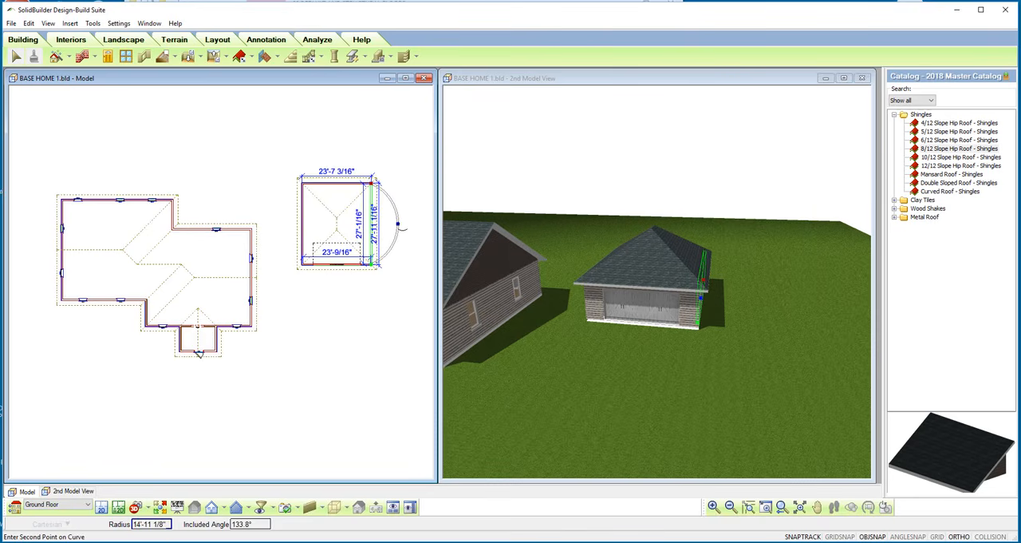
click(399, 226)
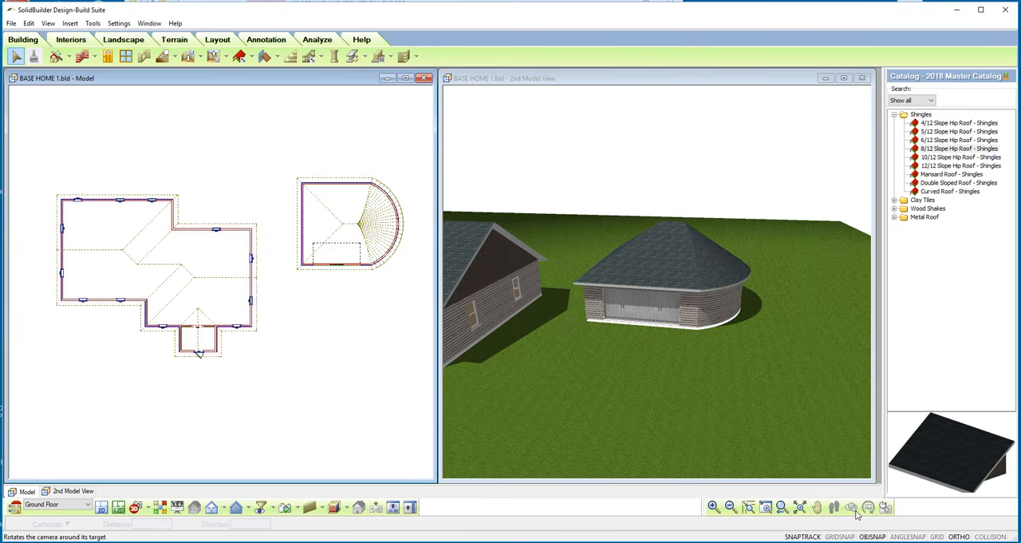
Inspect the rounded garage and its roof from another angle, and undo the wall curve.
click(814, 446)
click(851, 510)
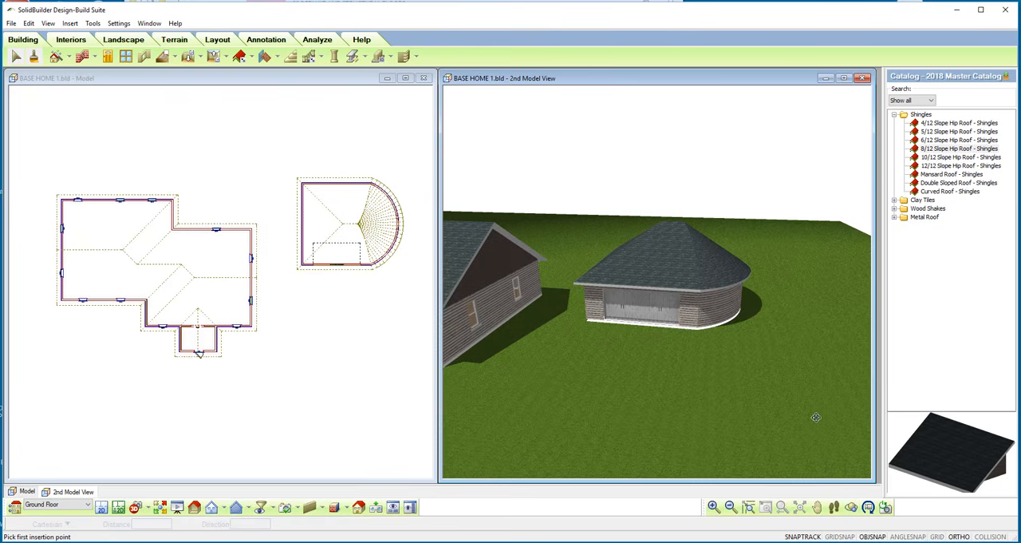
drag(816, 417, 735, 436)
drag(710, 357, 765, 369)
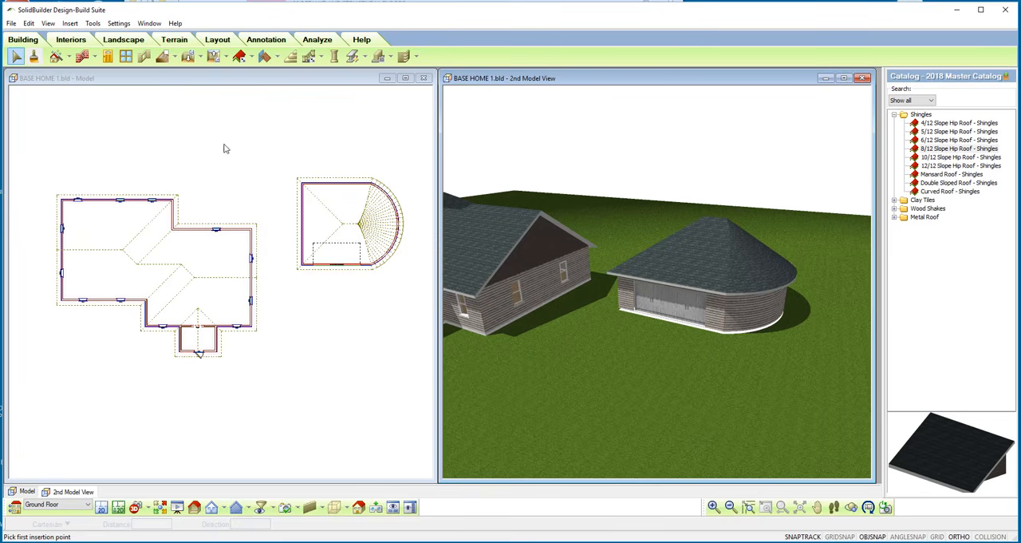
click(32, 27)
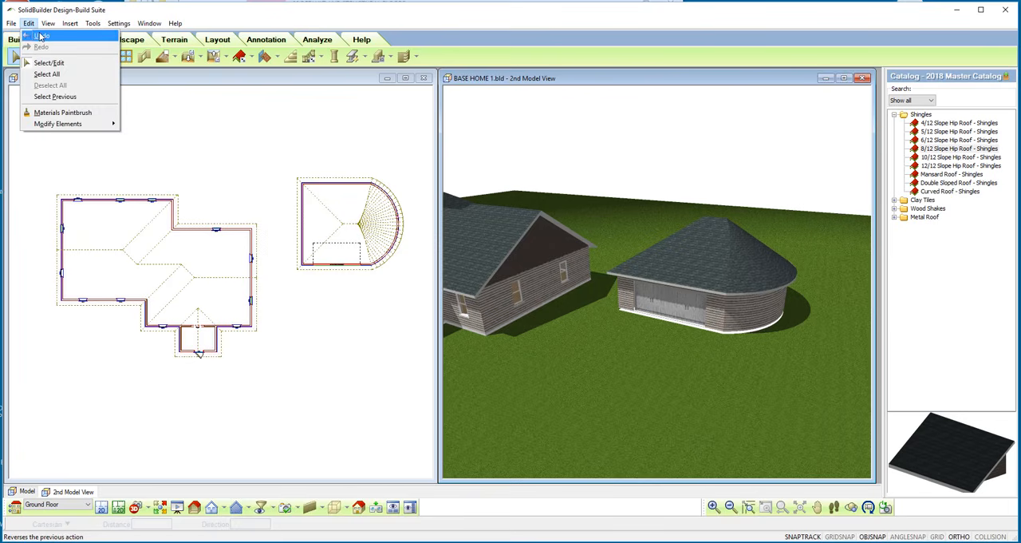
click(39, 34)
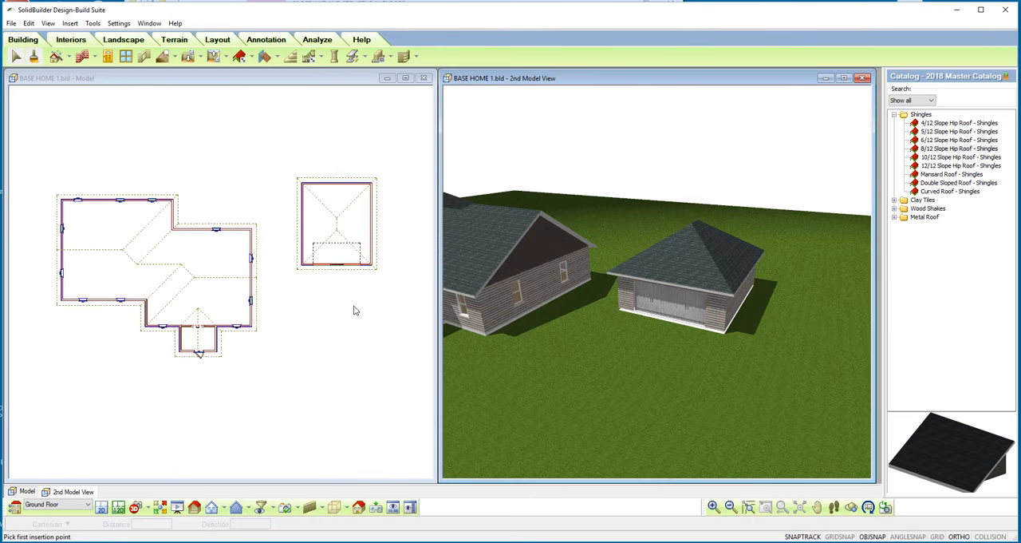
Change the roof shape to Double on the garage roof's two side edges, keeping both surfaces Straight, and inspect the result up close.
click(329, 229)
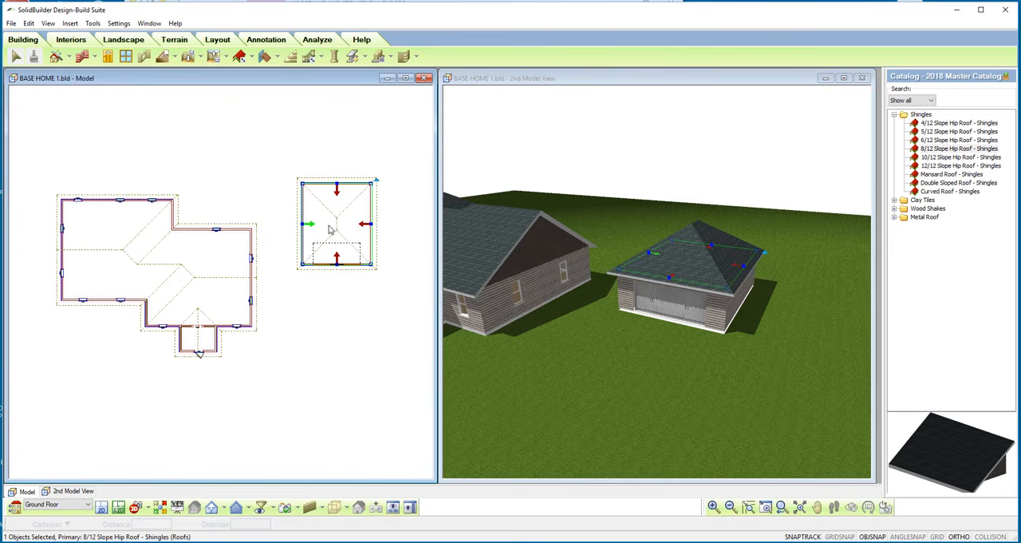
right_click(245, 183)
click(264, 210)
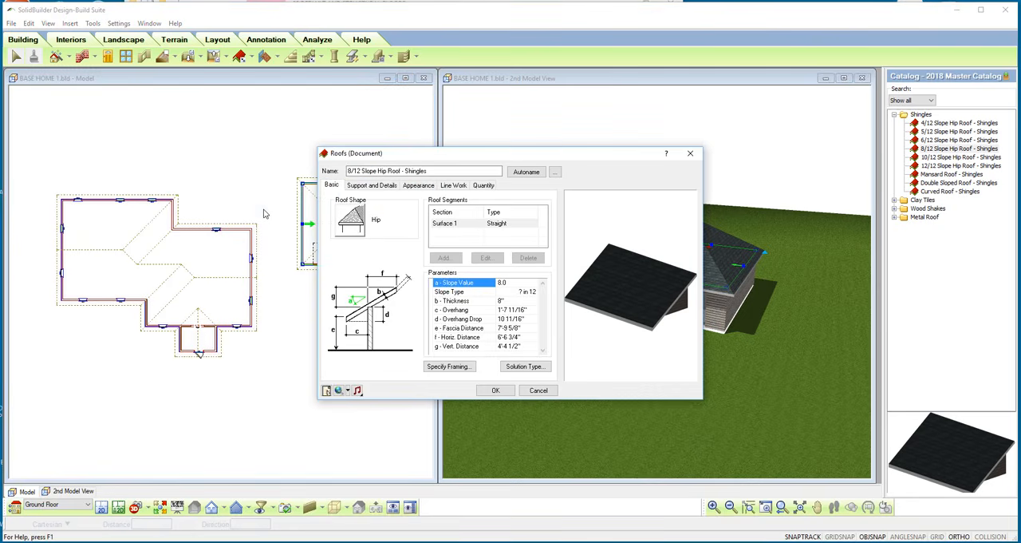
click(359, 227)
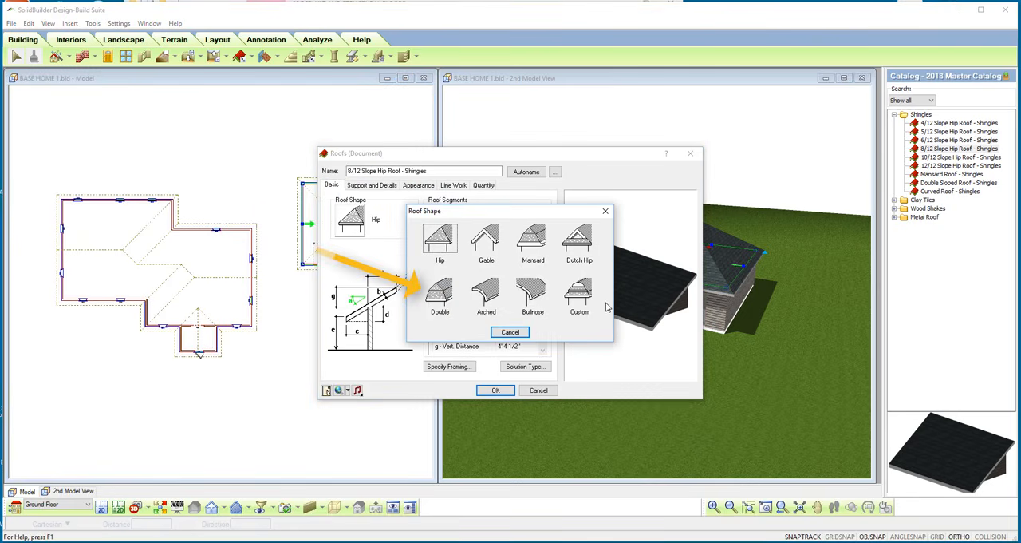
click(438, 297)
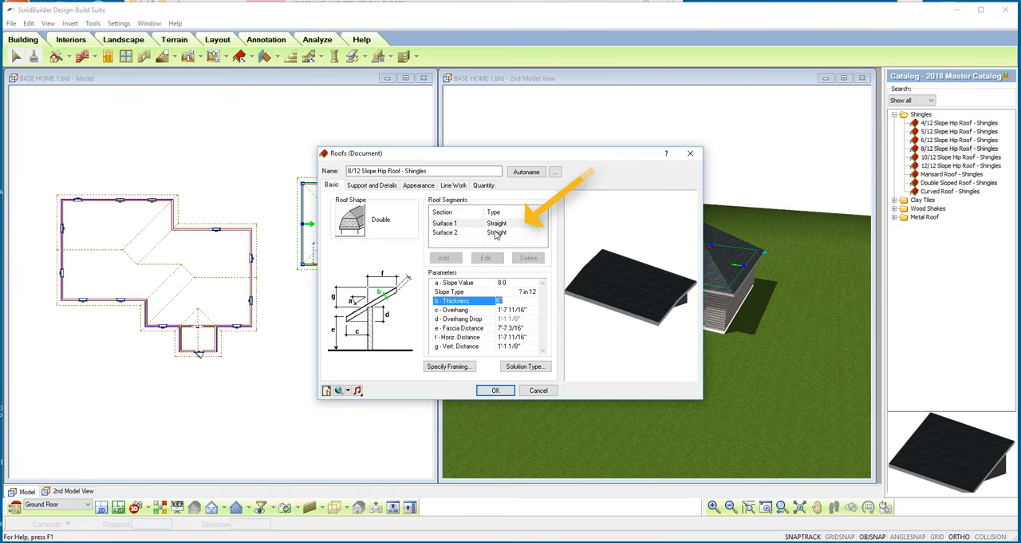
key(Up)
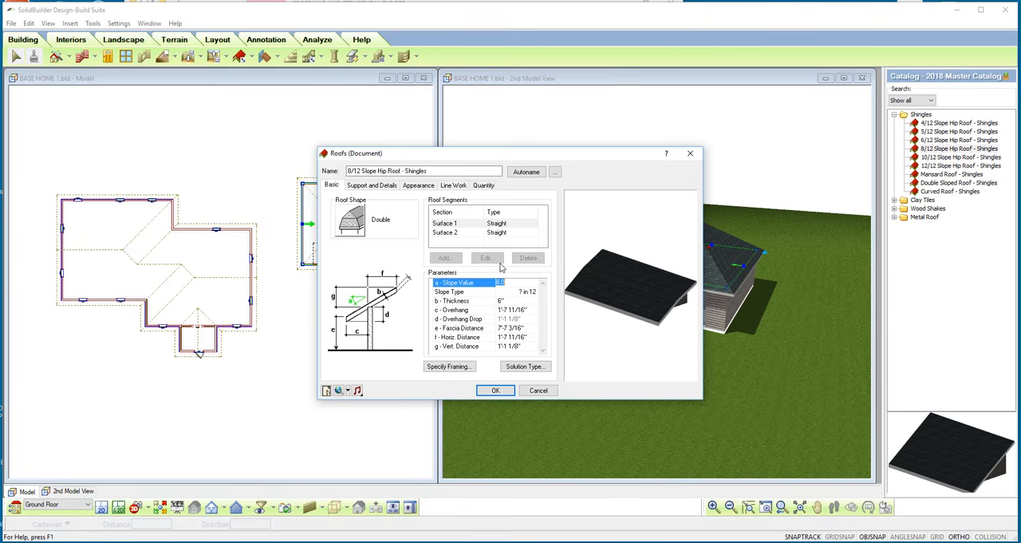
click(500, 233)
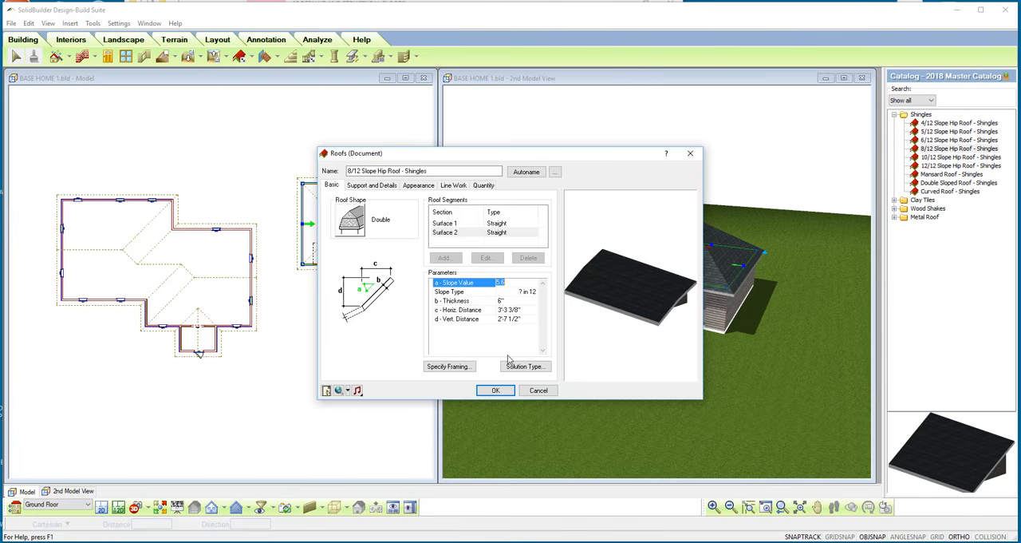
click(495, 390)
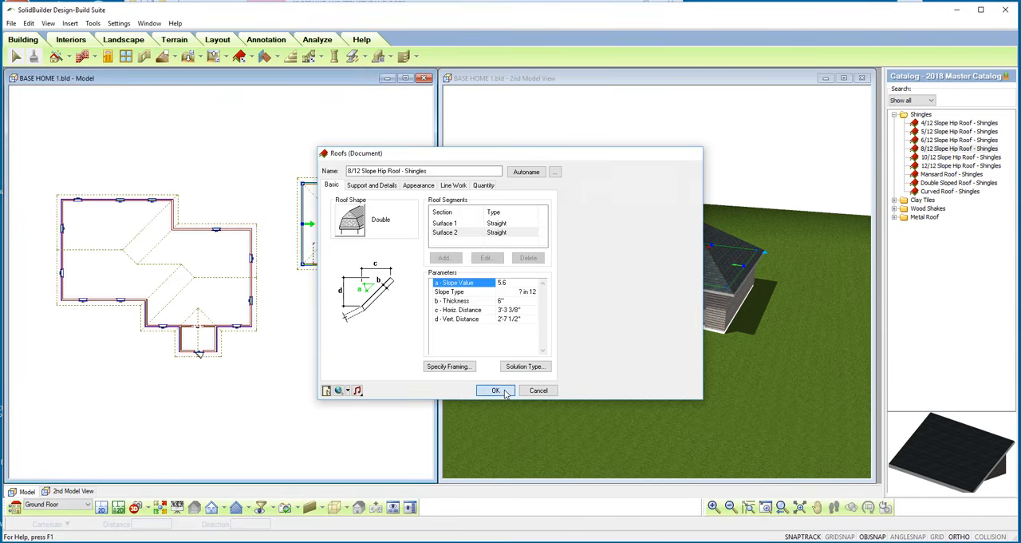
scroll(758, 262, up, 4)
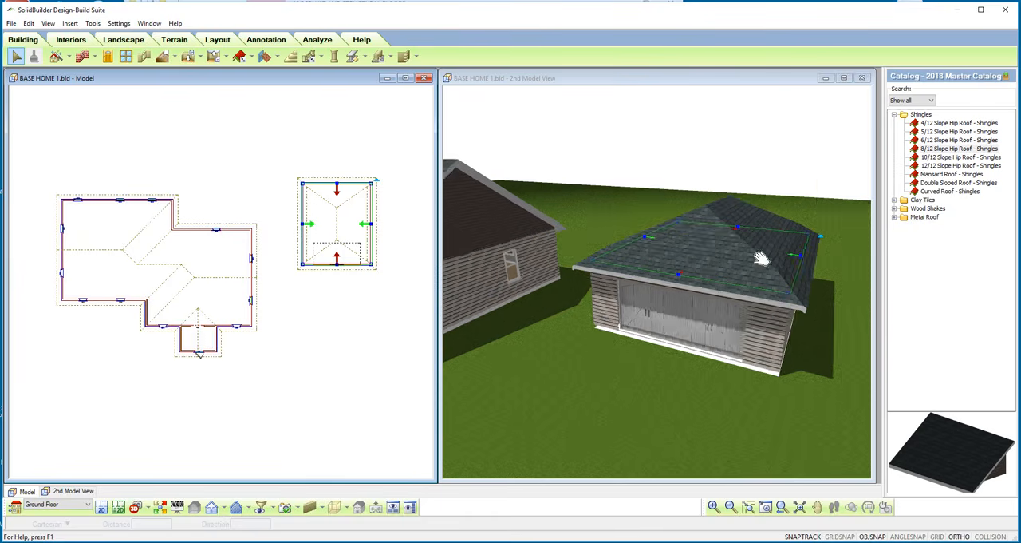
drag(772, 334, 815, 257)
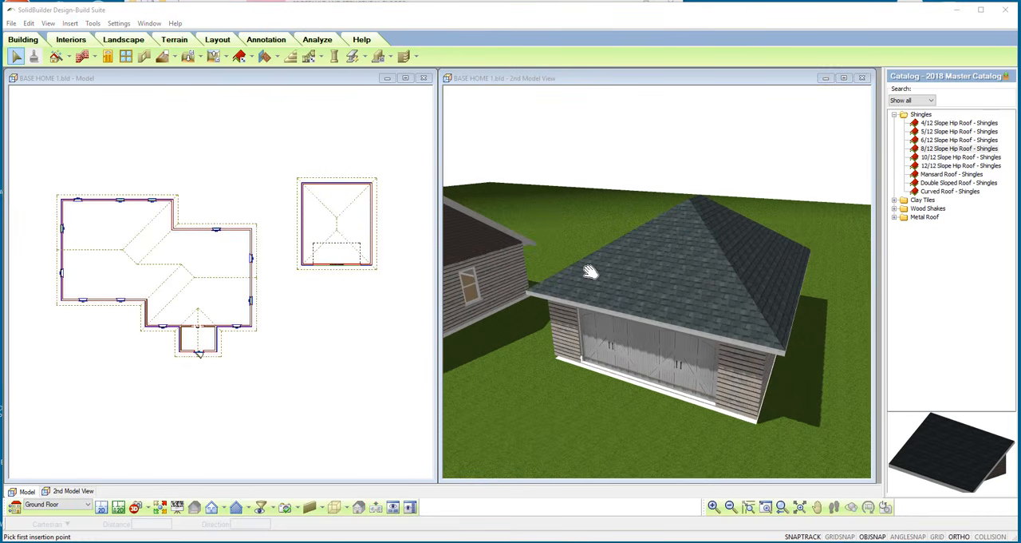
Try the Arched roof shape on the garage roof's two side edges and inspect the result.
right_click(274, 195)
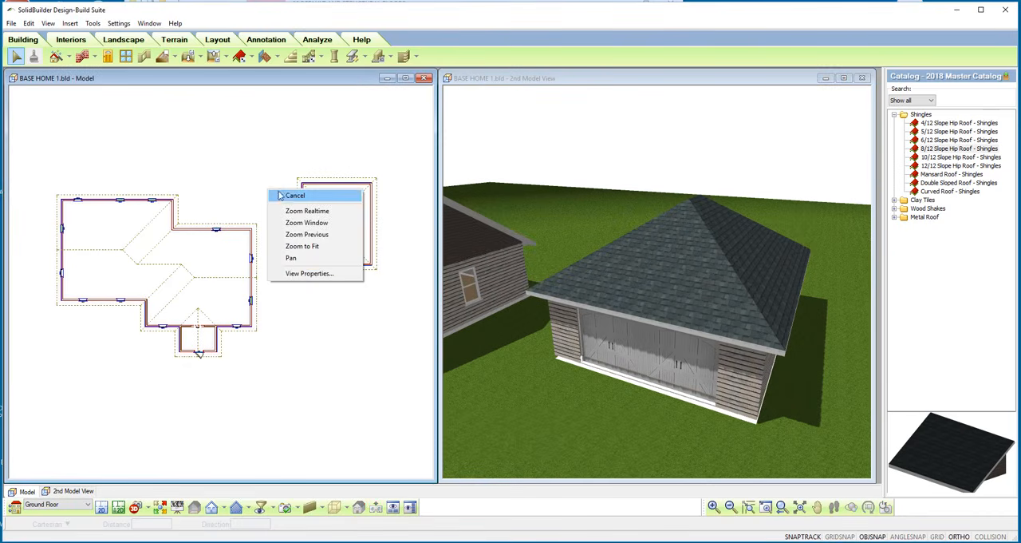
click(283, 196)
click(363, 228)
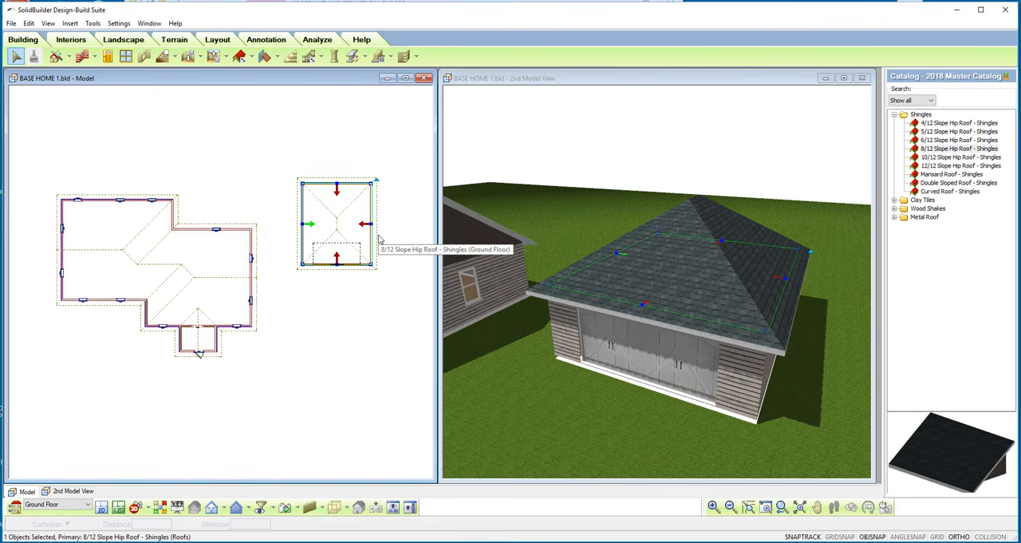
right_click(235, 166)
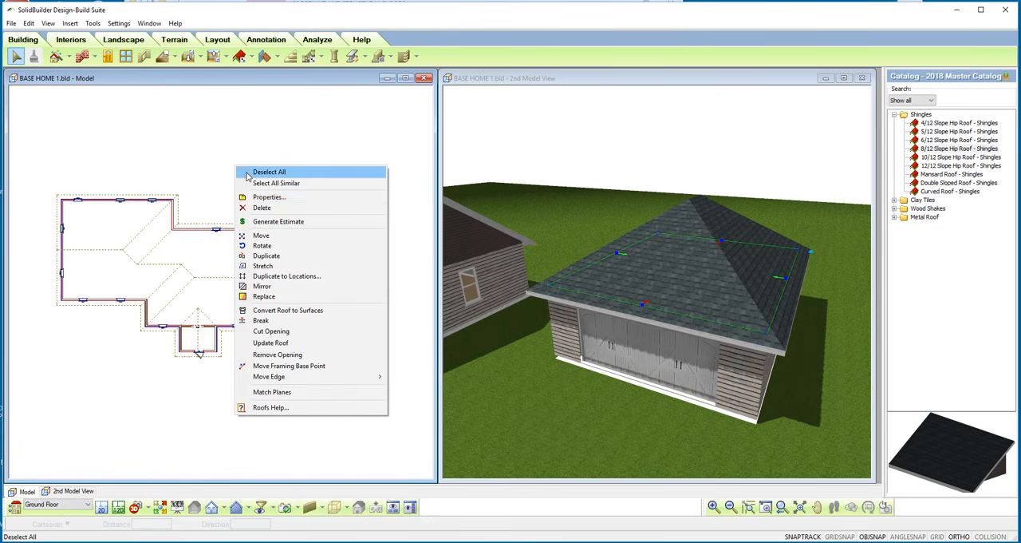
click(253, 198)
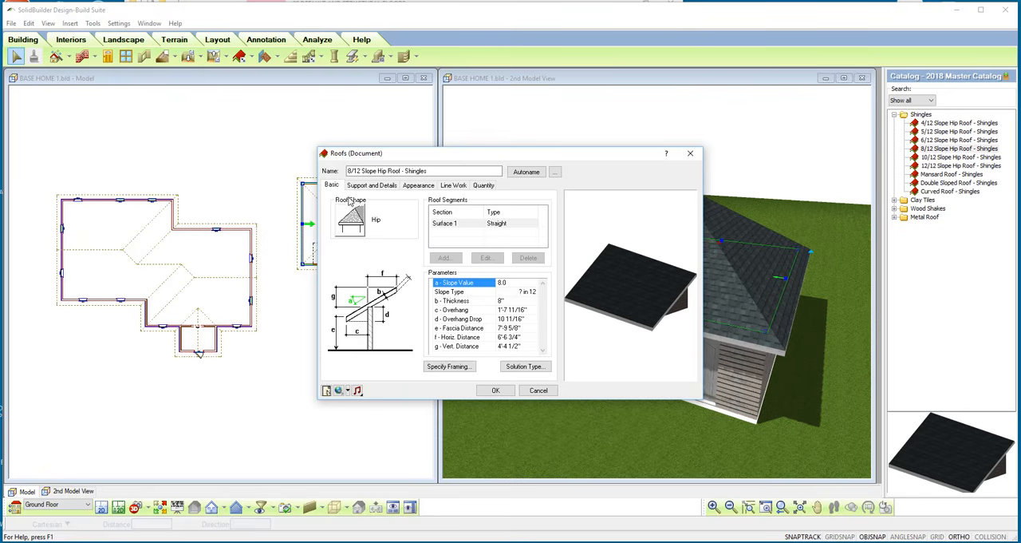
click(352, 221)
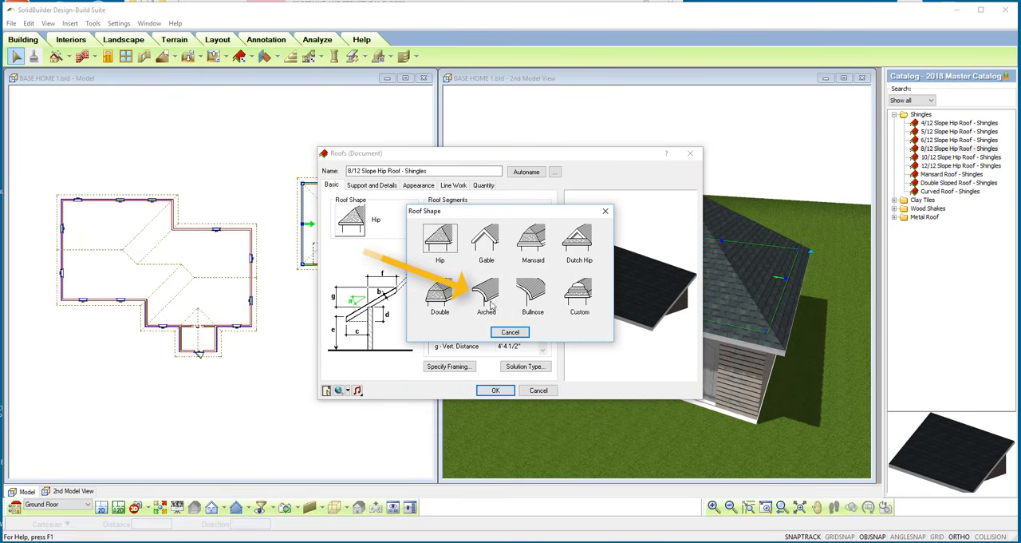
click(487, 295)
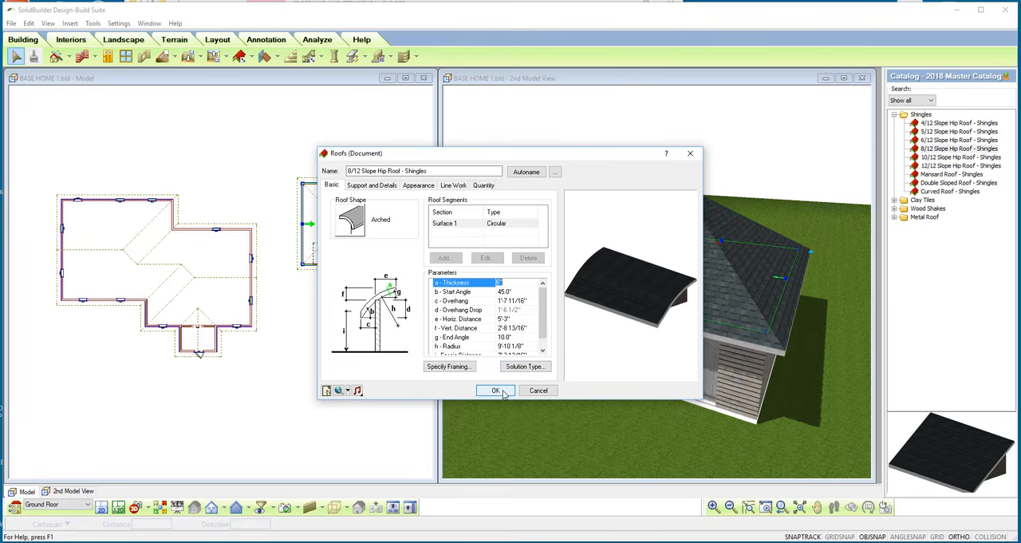
click(495, 390)
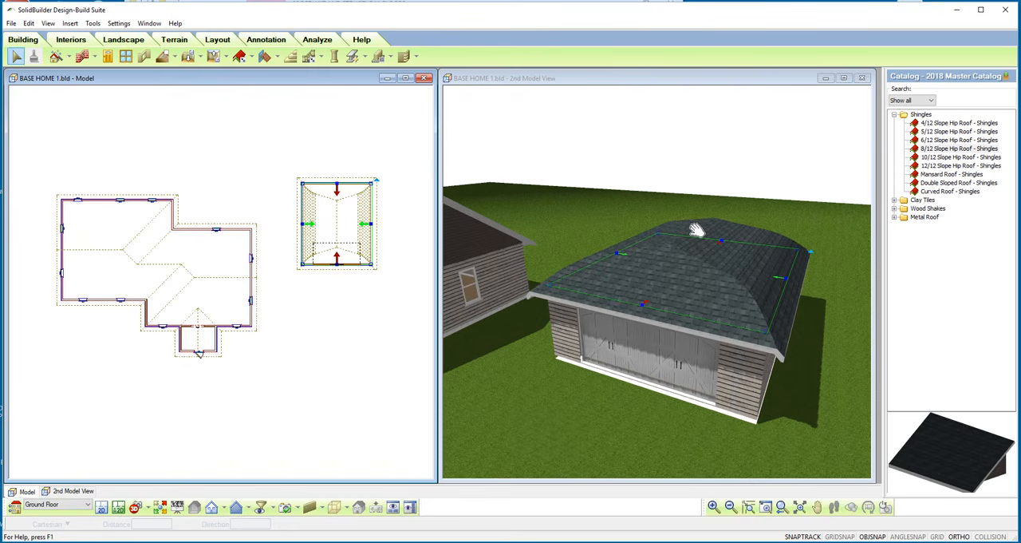
drag(657, 268, 612, 262)
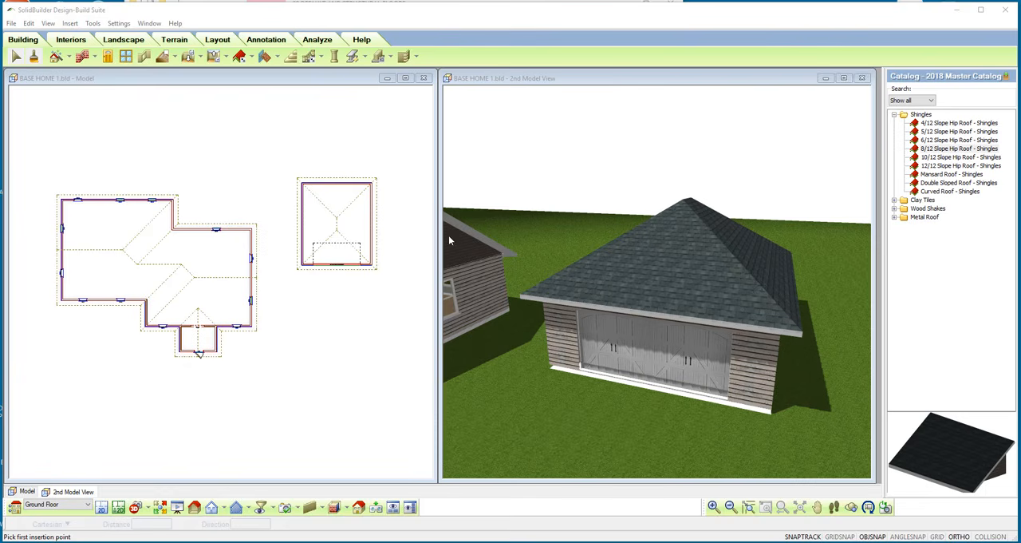
Change the roof shape to Dutch Hip on the garage roof's front and back edges.
click(335, 273)
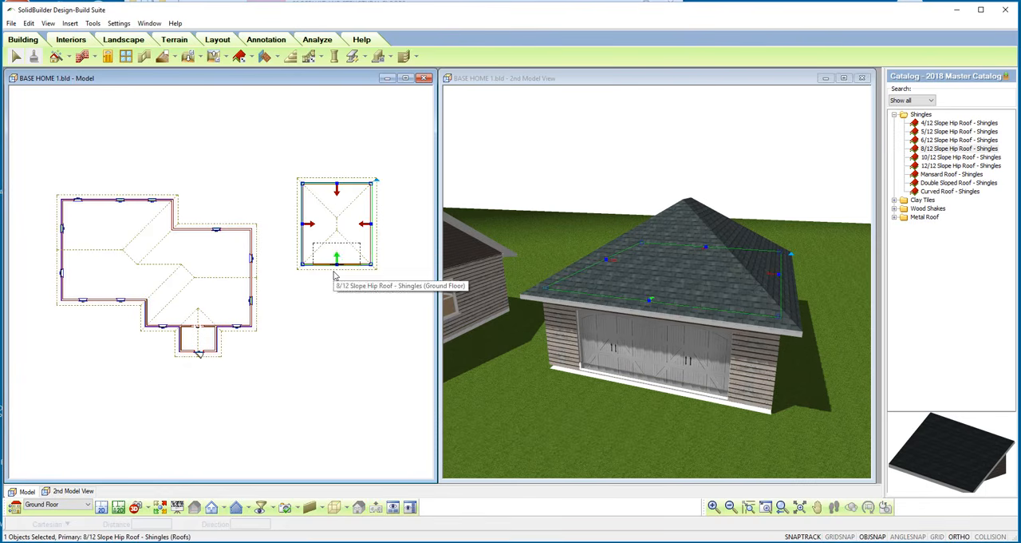
right_click(230, 175)
click(256, 198)
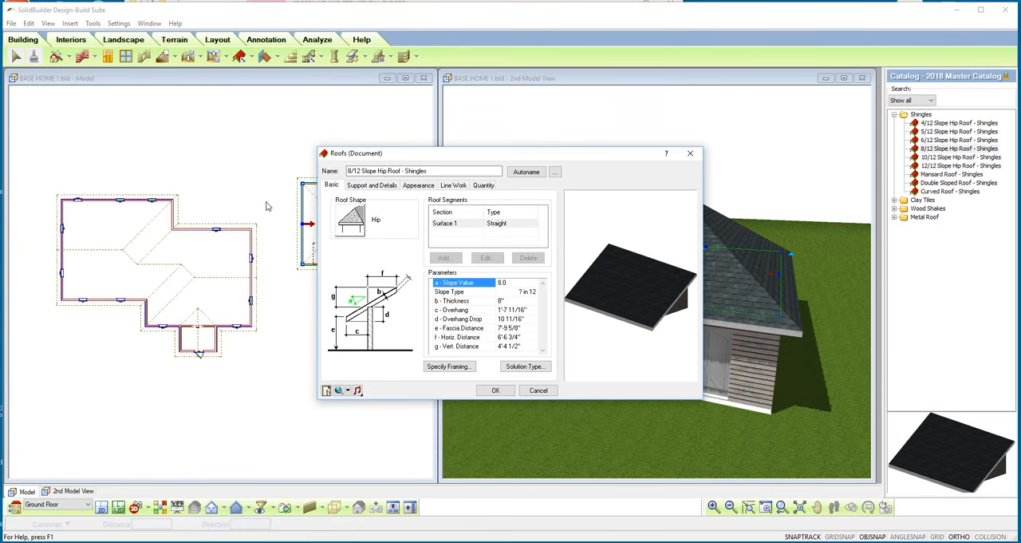
click(349, 218)
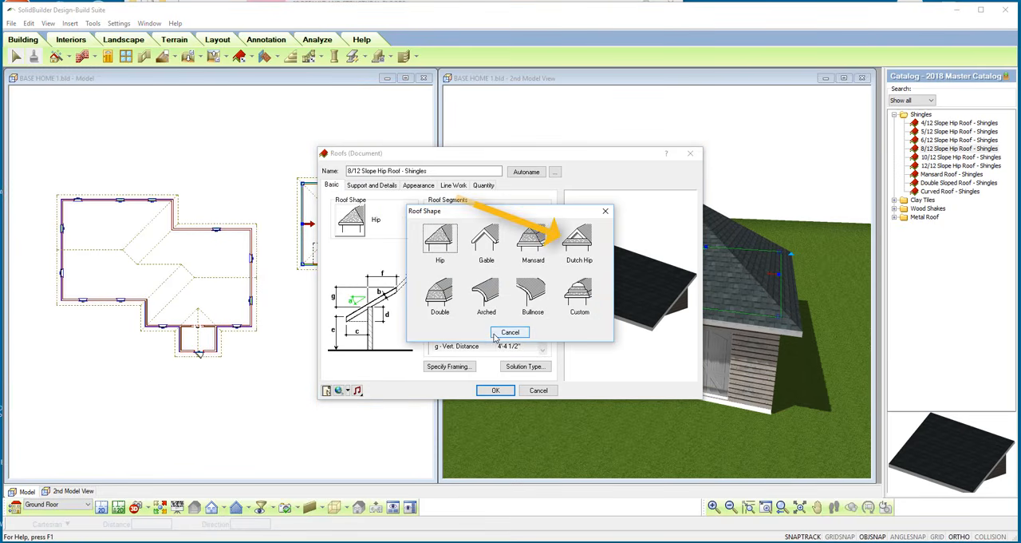
click(577, 242)
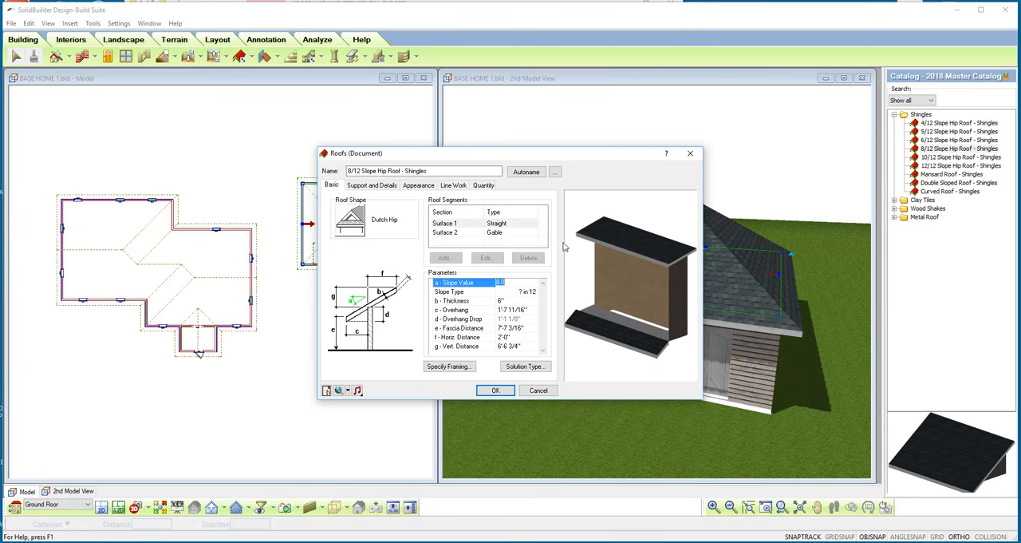
click(495, 389)
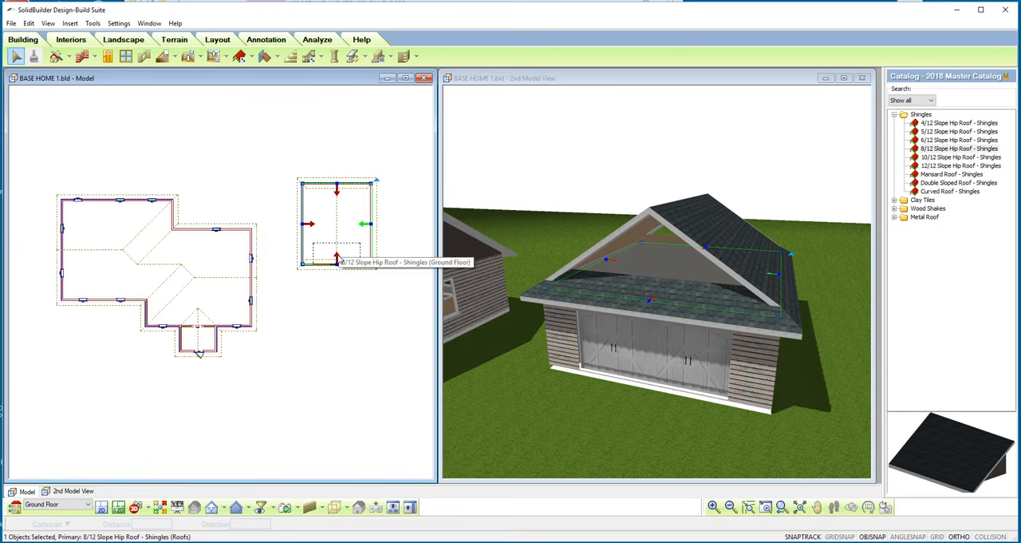
Turn on Display Gable for Surface 2 of the garage roof's front and back edges, then deselect the roof.
click(338, 256)
click(337, 193)
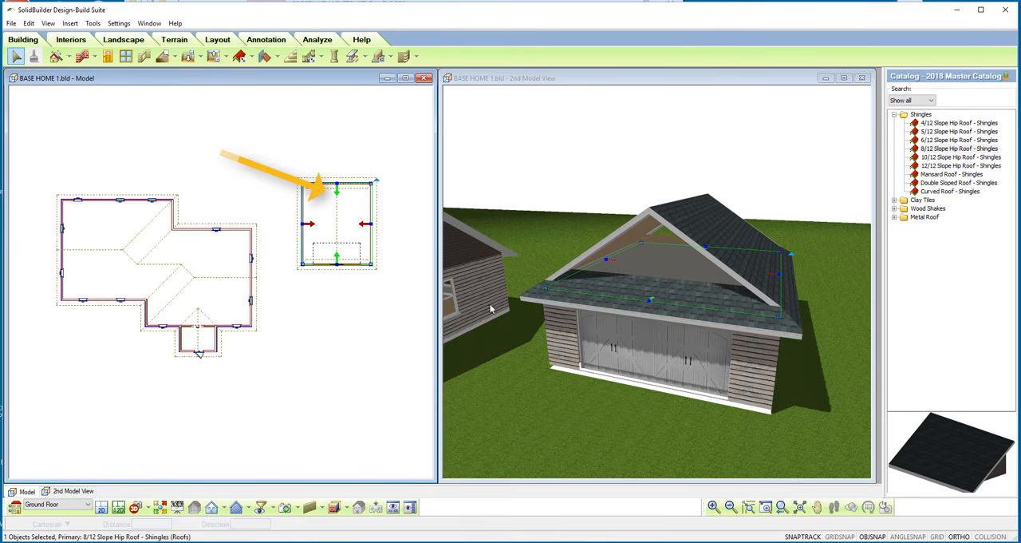
right_click(335, 260)
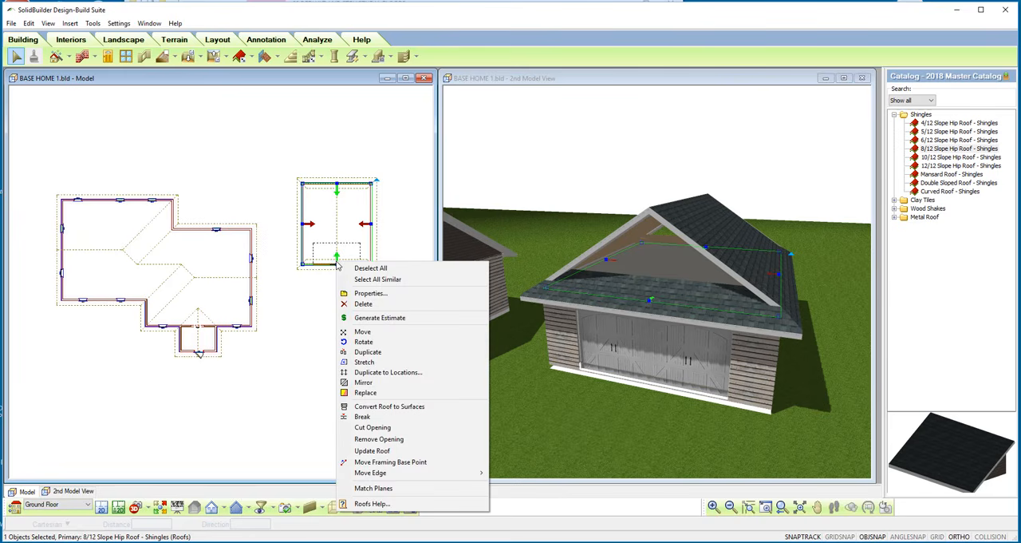
click(369, 294)
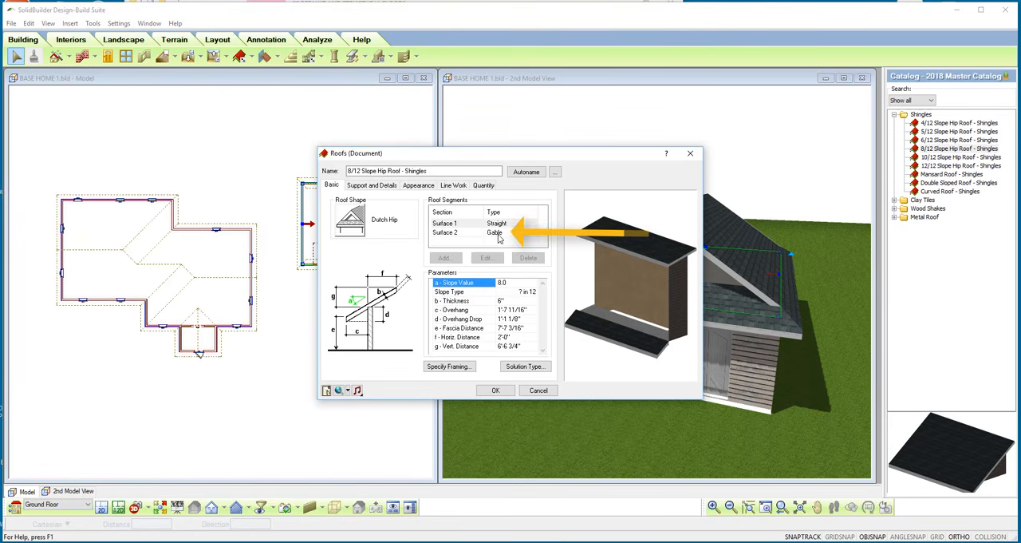
click(498, 233)
click(533, 311)
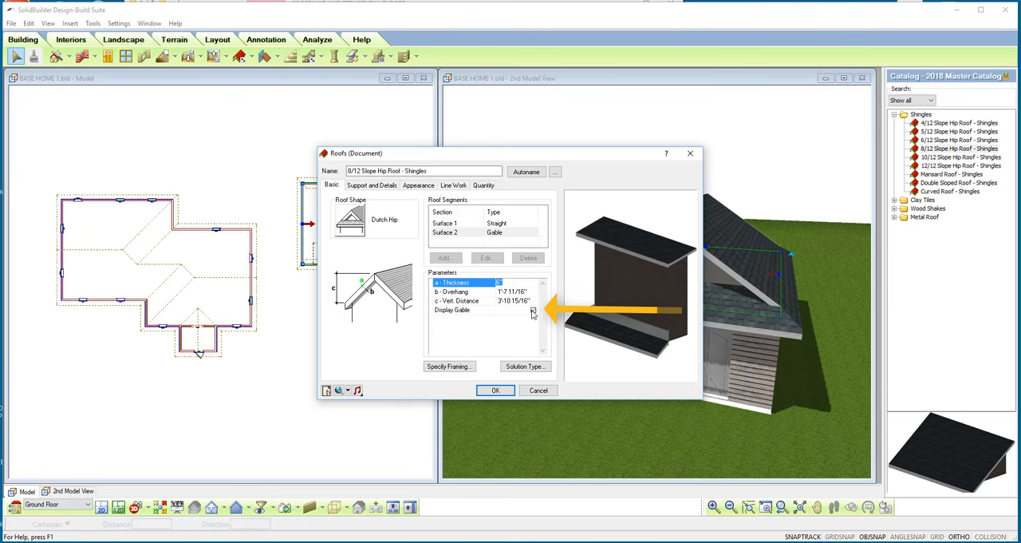
click(496, 389)
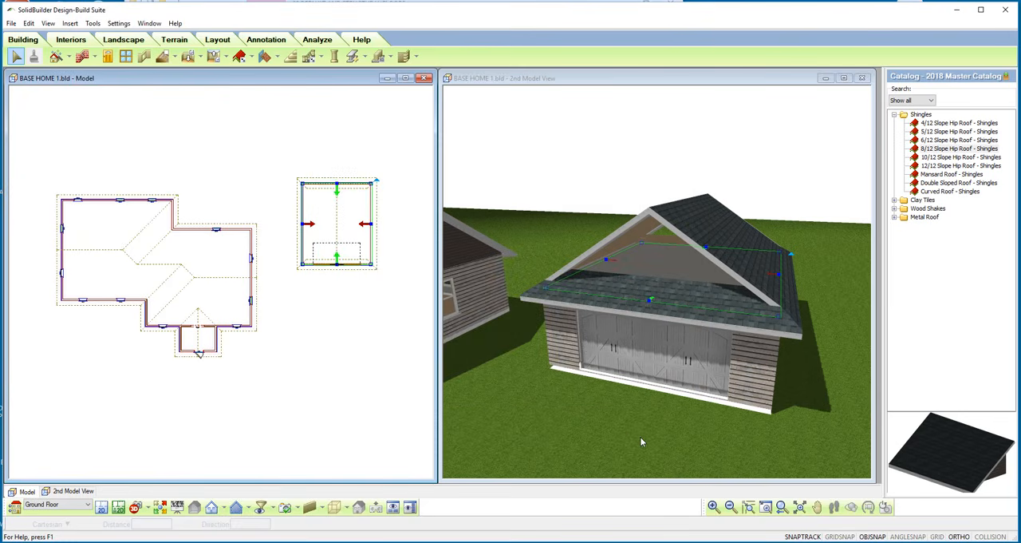
click(649, 433)
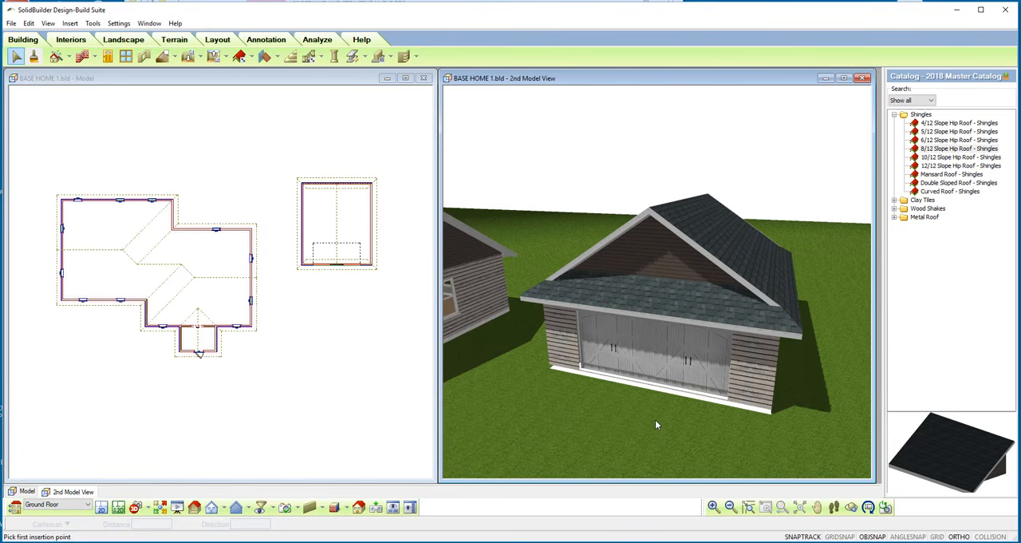
Examine the house and the garage together in 3D, and the open ground in front of the garage in plan.
scroll(758, 359, down, 3)
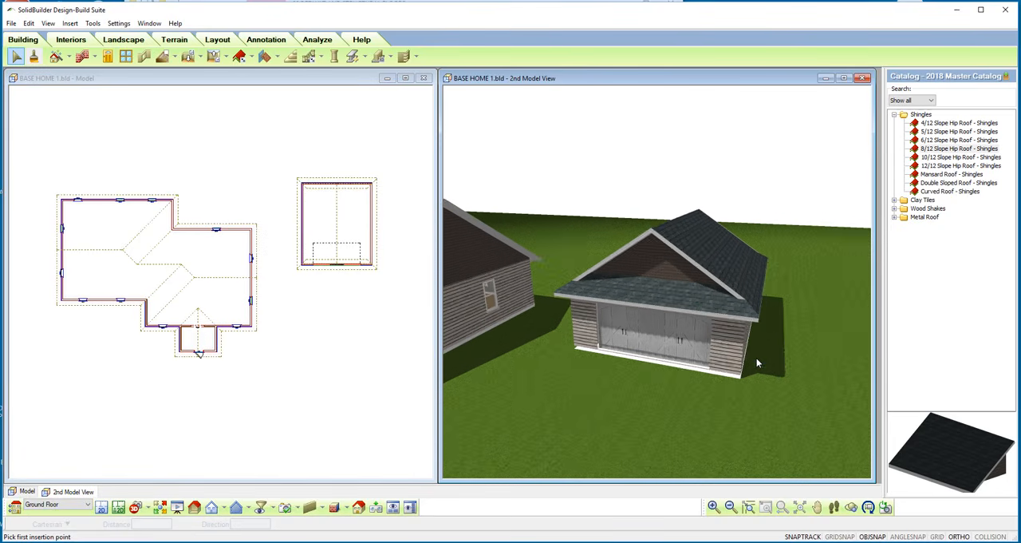
scroll(758, 363, down, 4)
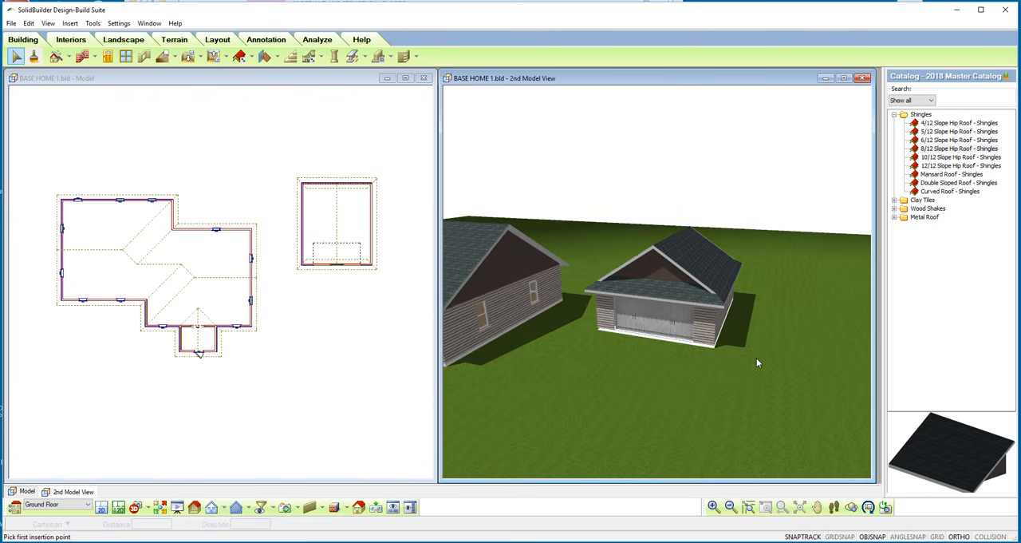
scroll(757, 363, down, 2)
click(821, 509)
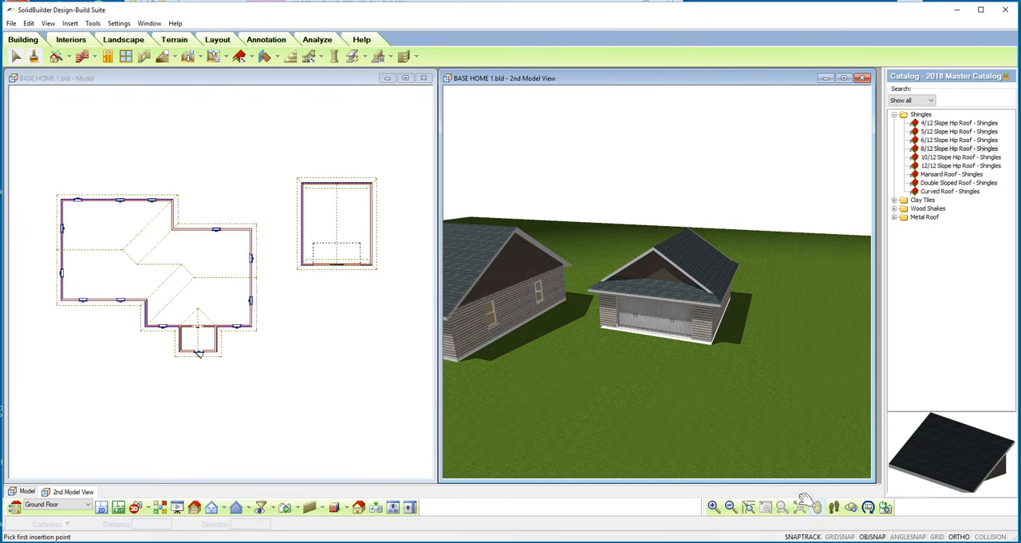
drag(615, 383, 516, 359)
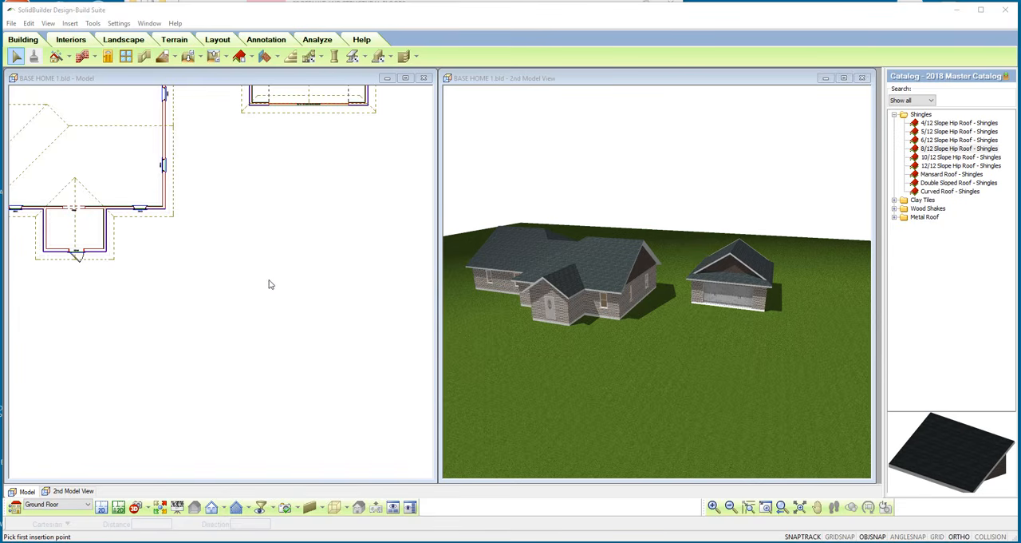
scroll(269, 284, down, 4)
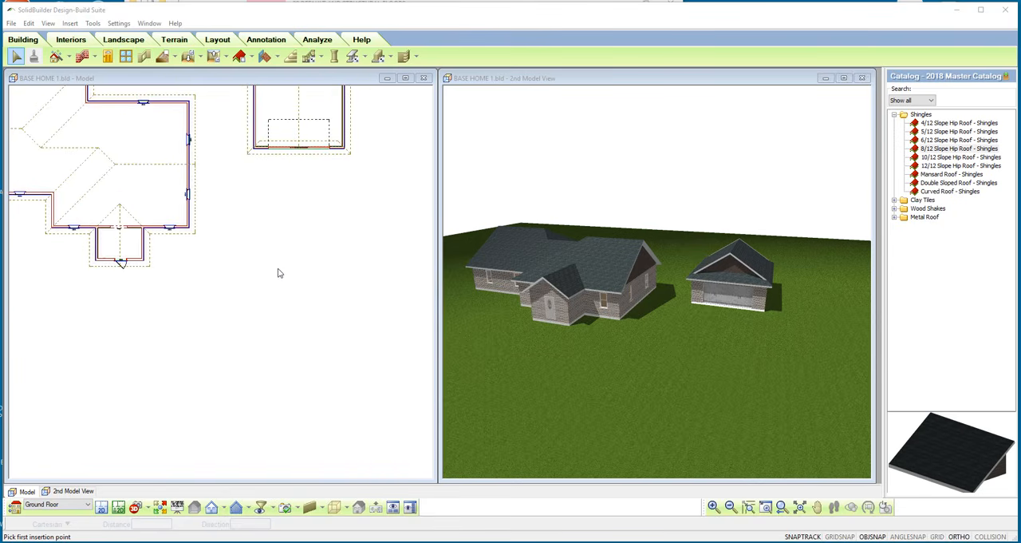
scroll(292, 189, up, 1)
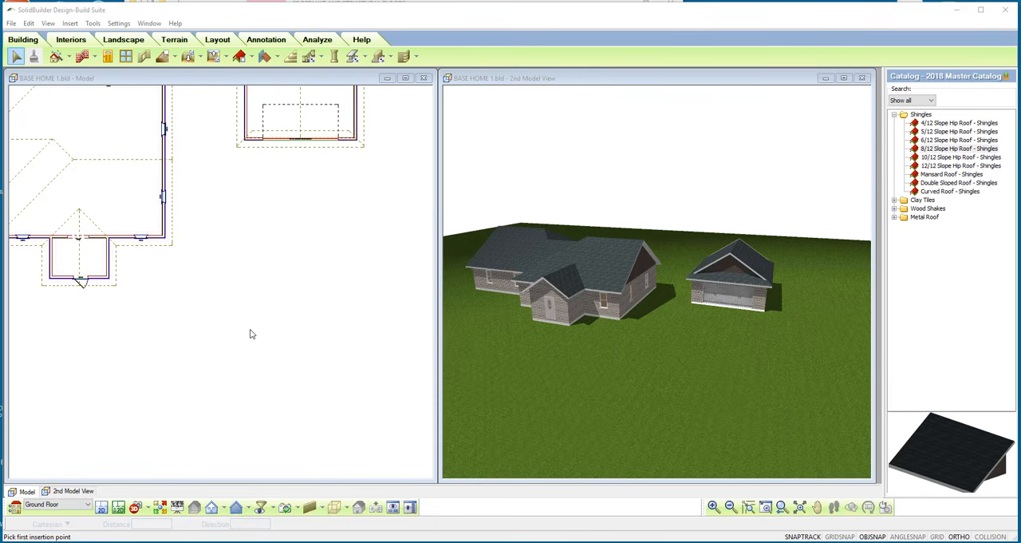
Review the project's building locations and make TURRET the current location.
click(15, 508)
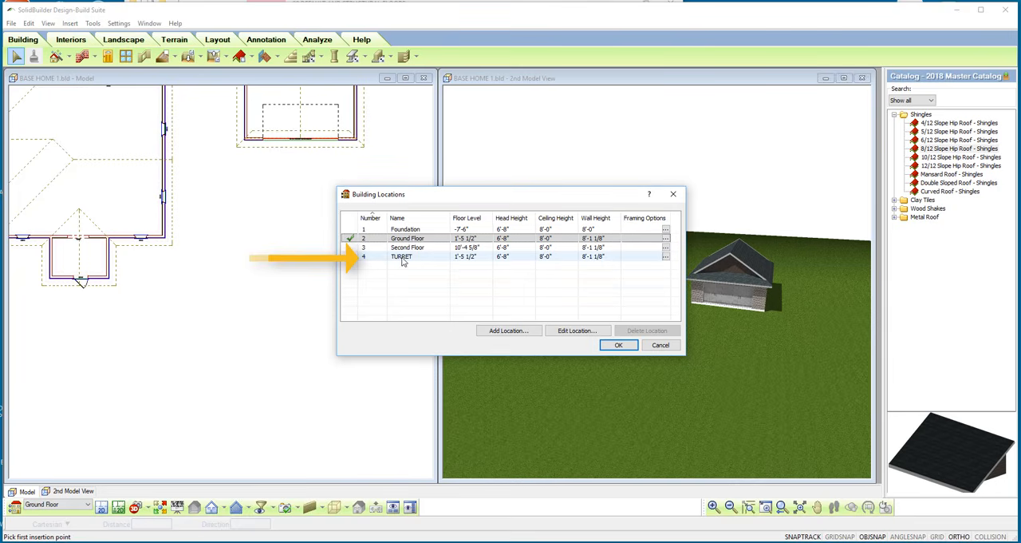
click(617, 345)
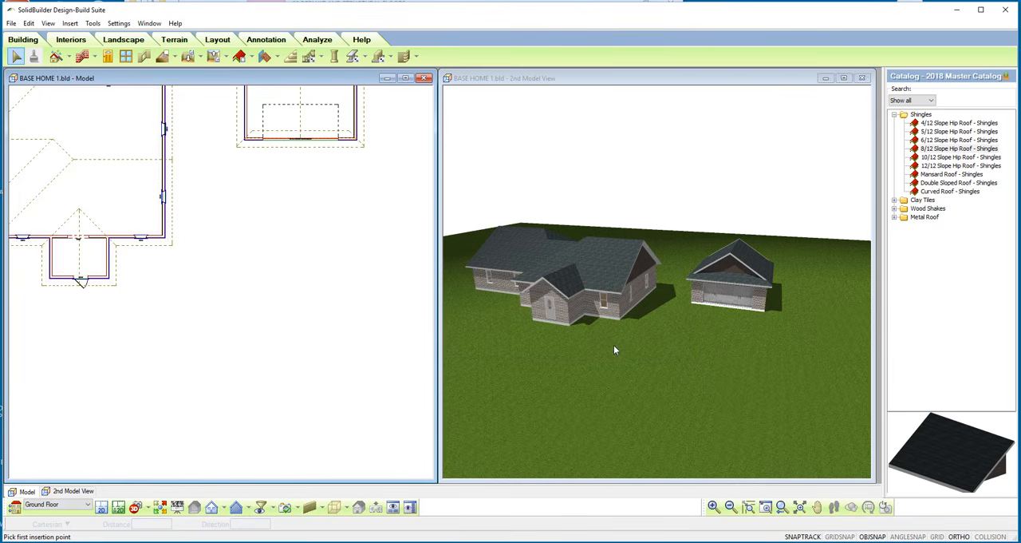
click(86, 504)
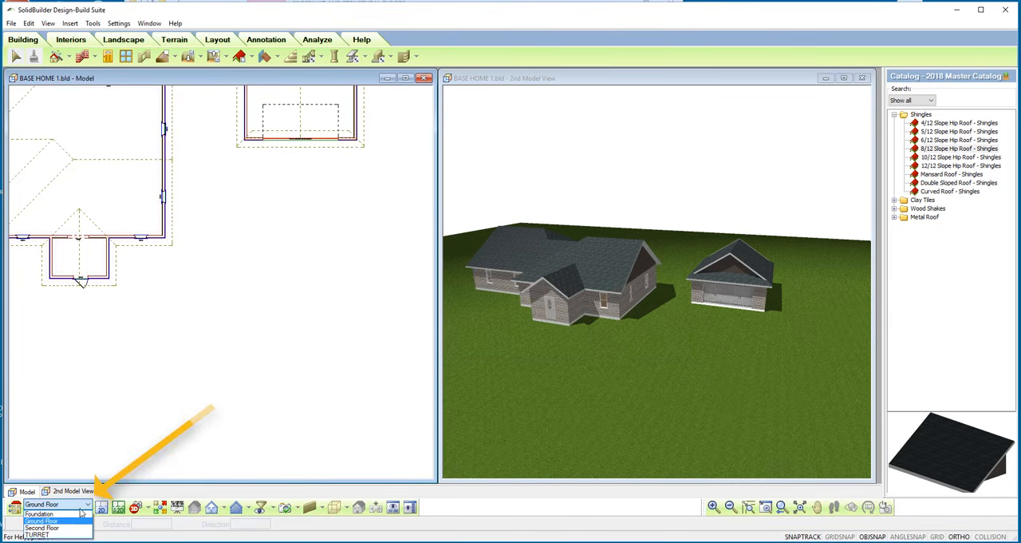
click(61, 535)
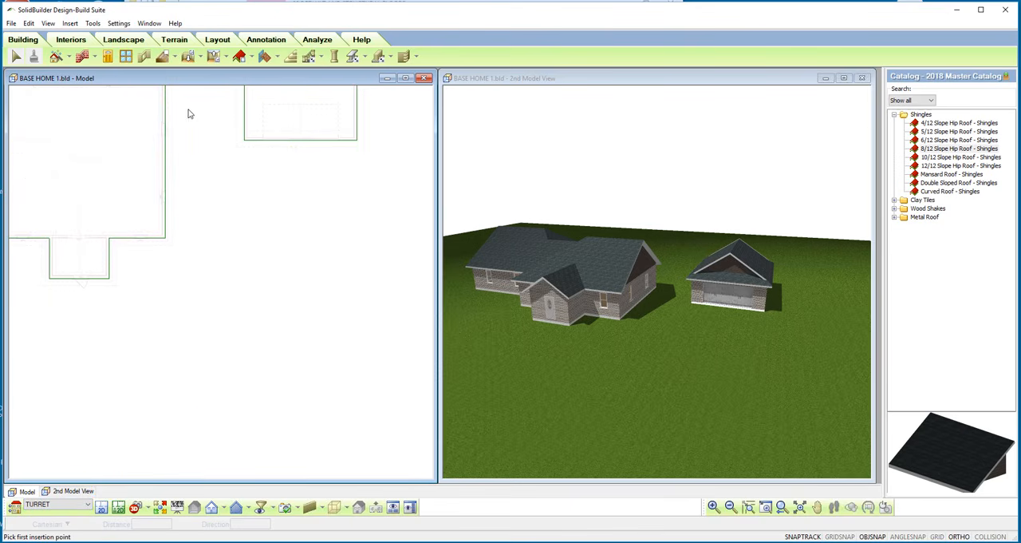
Draw a small drafting circle on the open ground in front of the garage, end the command and select the circle.
click(222, 41)
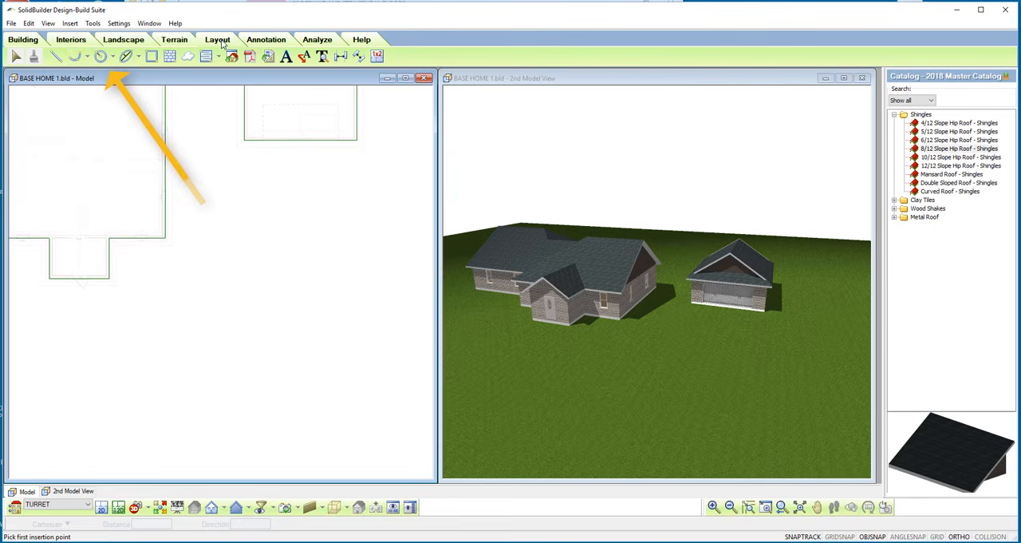
click(101, 57)
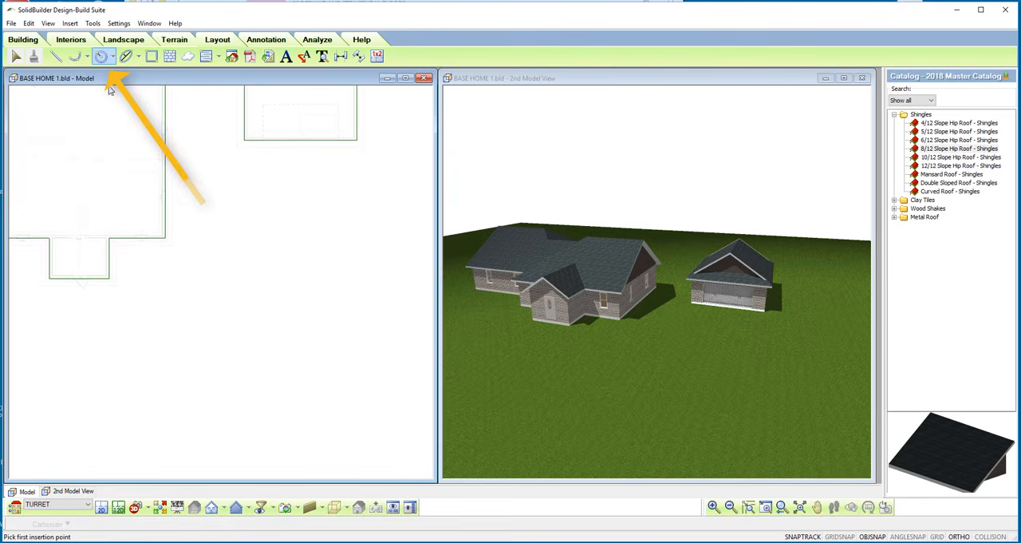
click(276, 320)
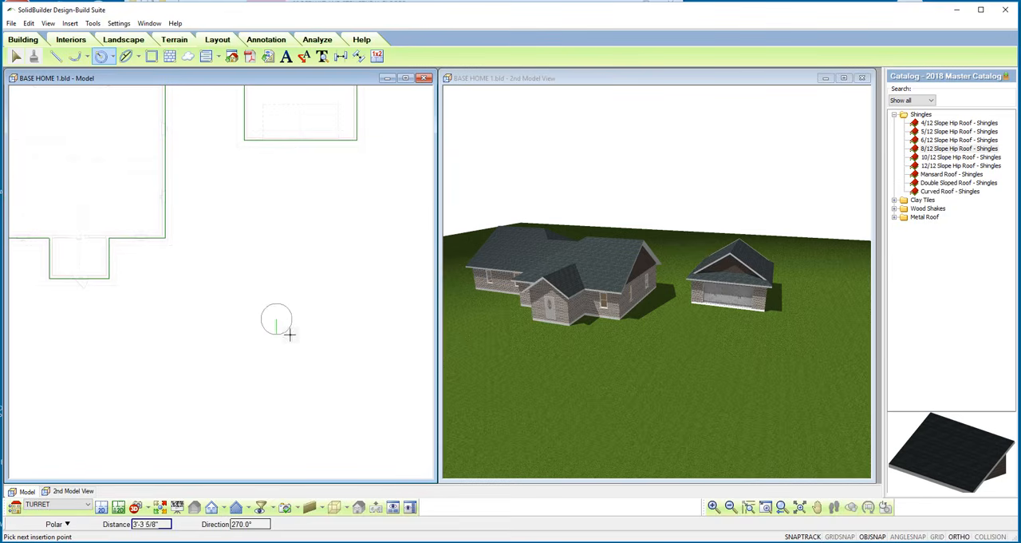
click(296, 340)
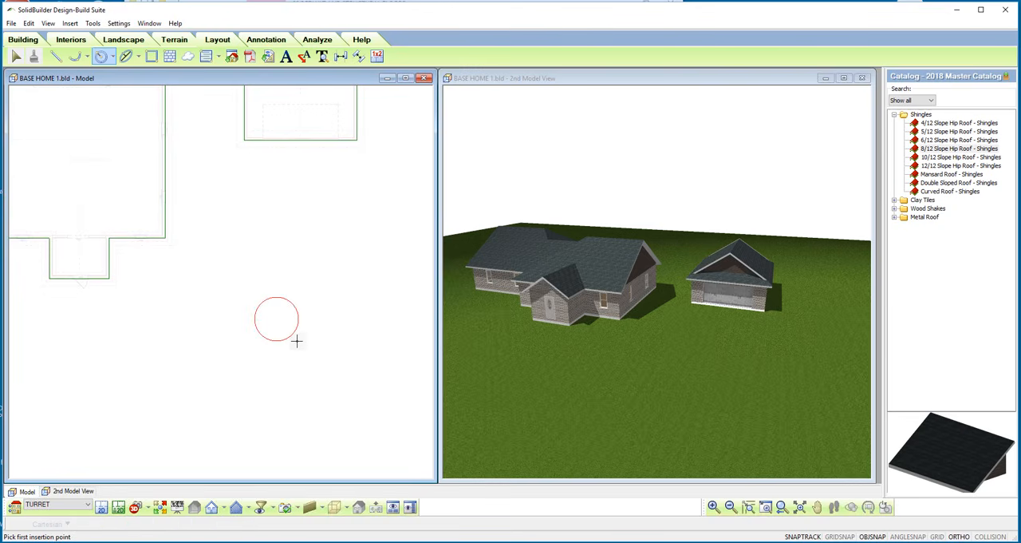
right_click(296, 340)
click(323, 348)
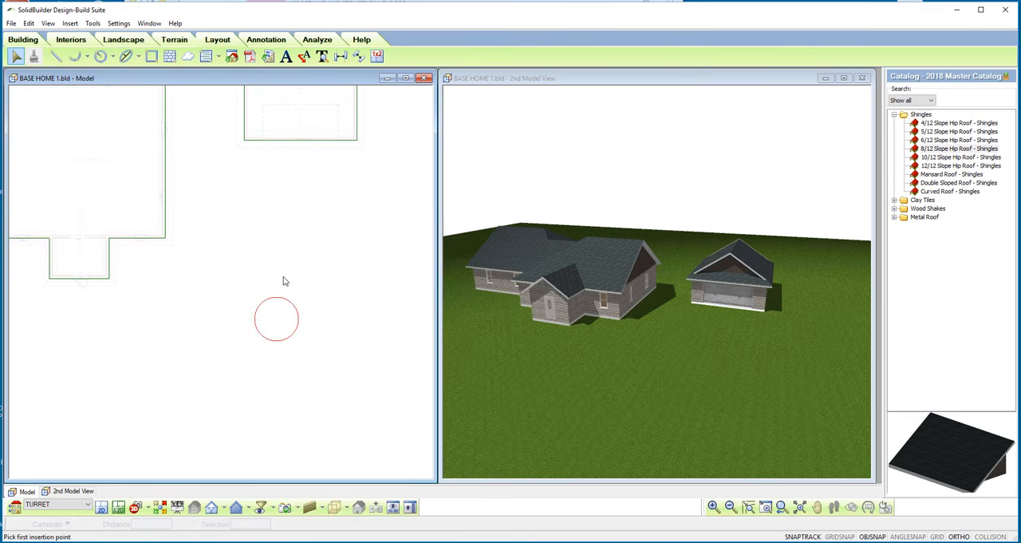
click(287, 344)
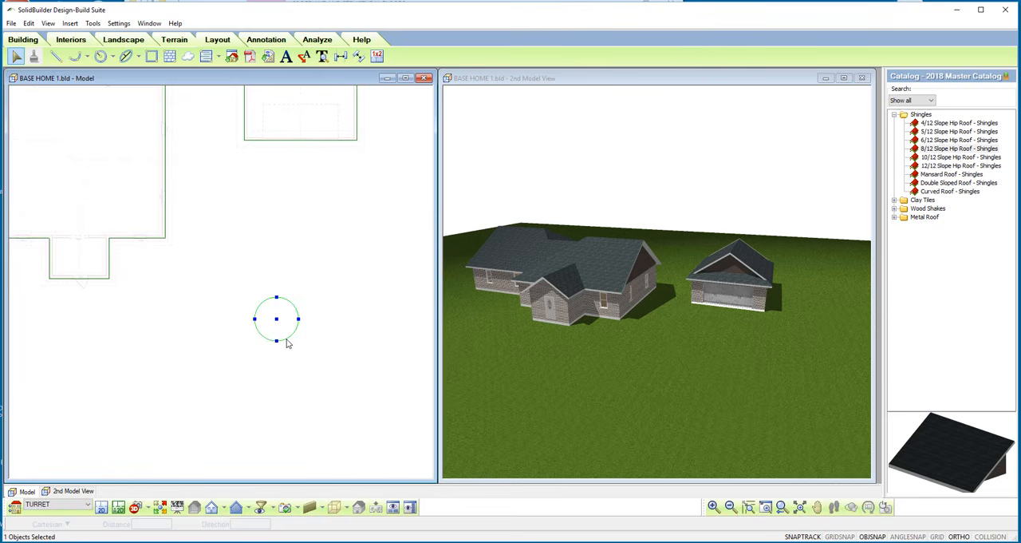
Convert the selected turret circle to walls using the 2 x 6 Wood Siding wall type.
right_click(302, 259)
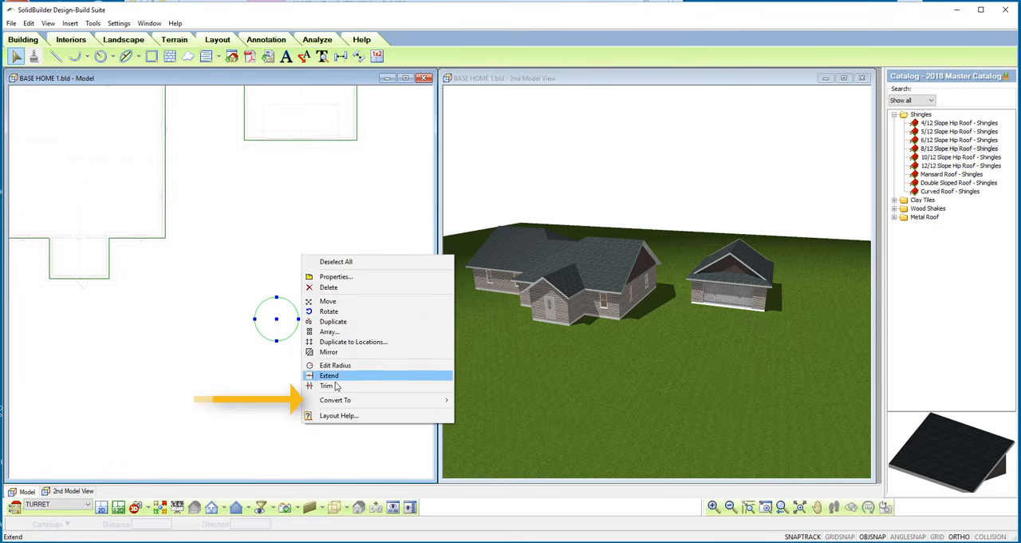
mouse_move(338, 403)
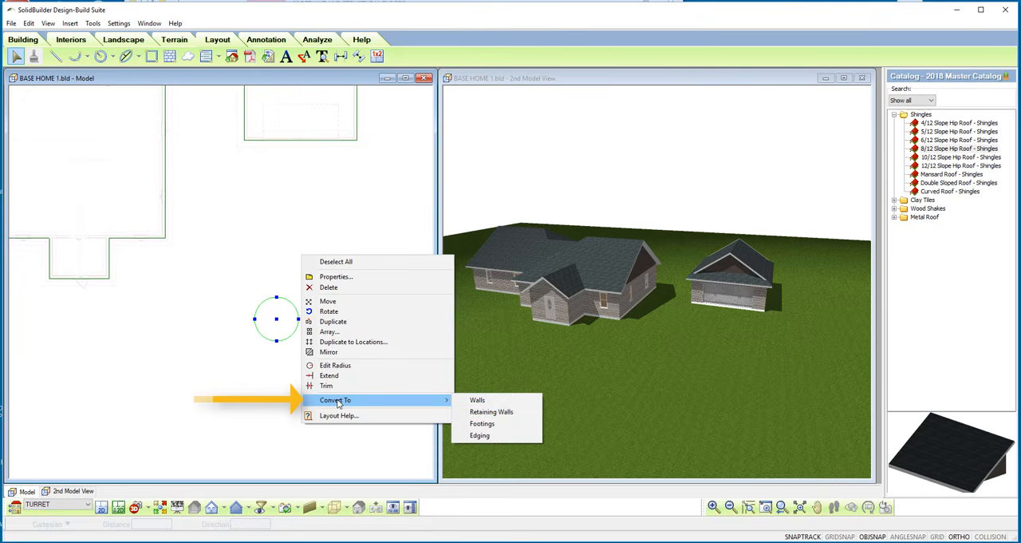
click(495, 402)
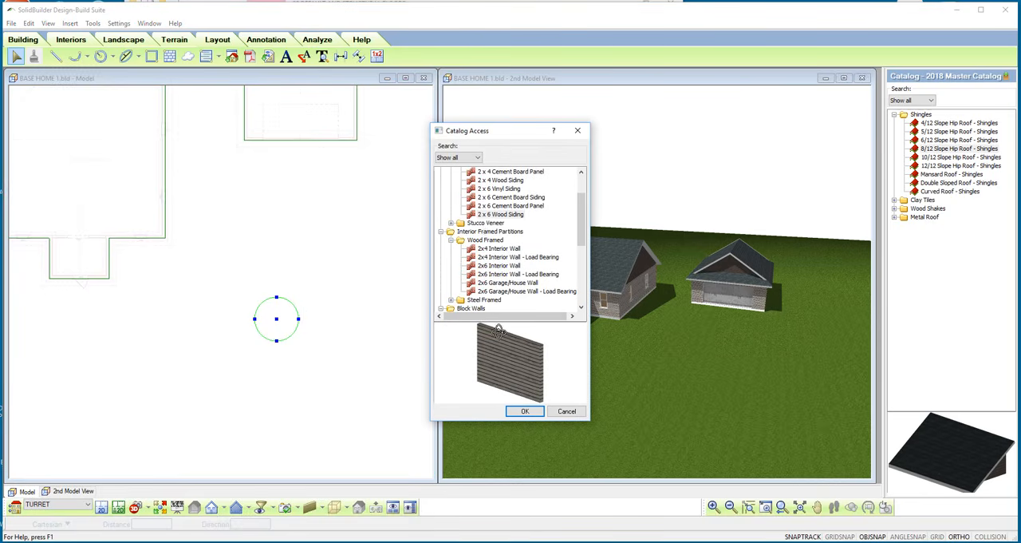
click(524, 410)
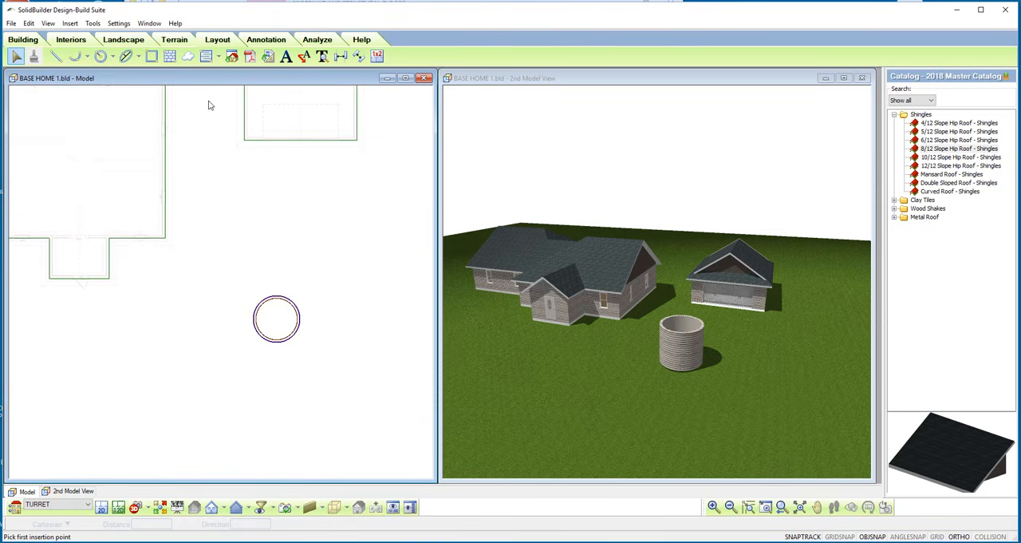
Insert a roof by perimeter over the round turret walls using 12/12 Slope Hip Roof - Shingles.
click(29, 40)
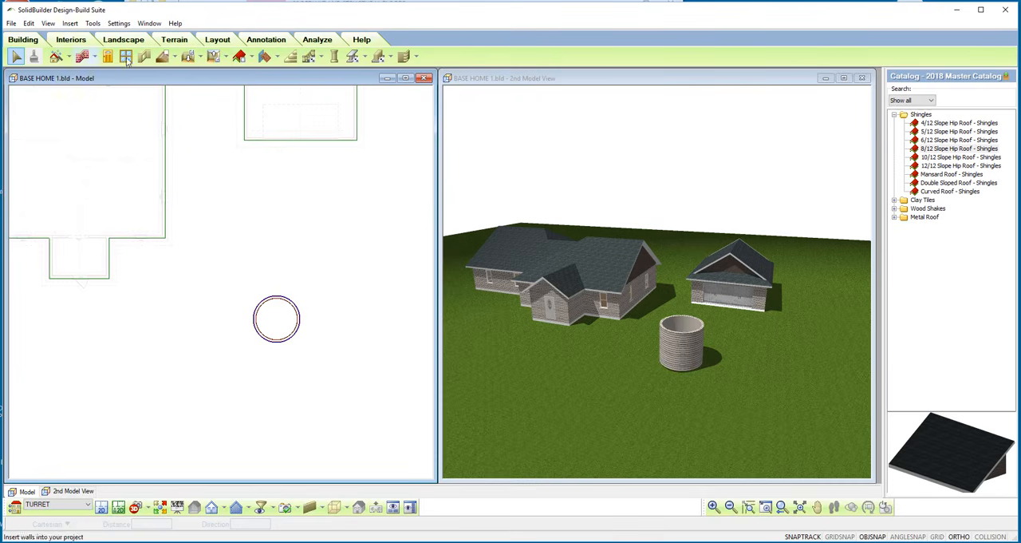
click(250, 59)
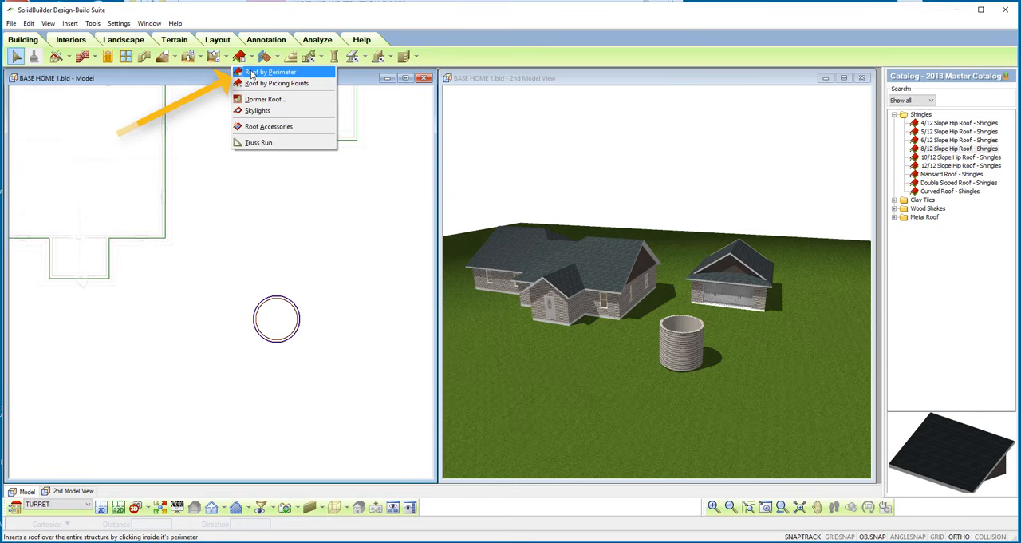
click(252, 73)
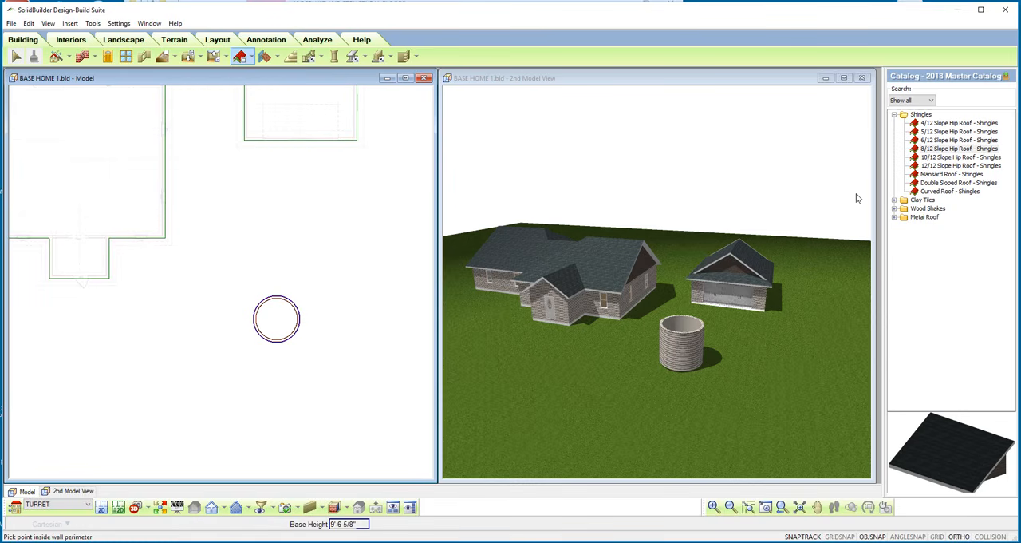
click(928, 151)
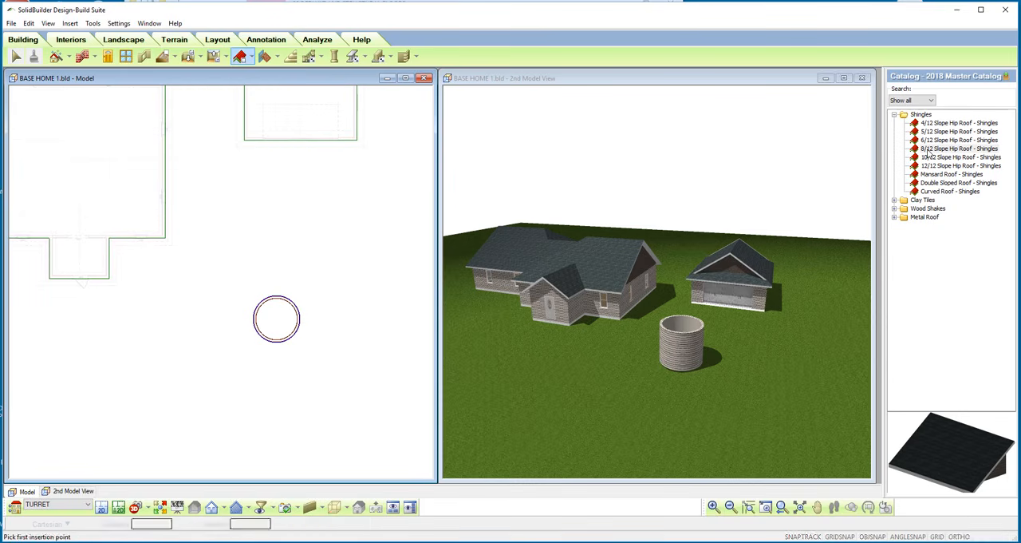
click(930, 166)
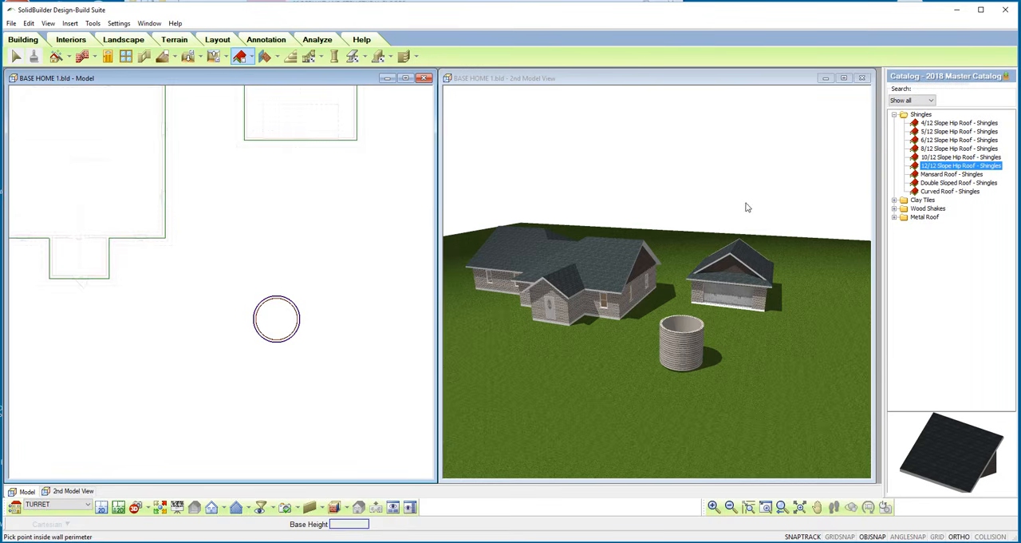
click(282, 325)
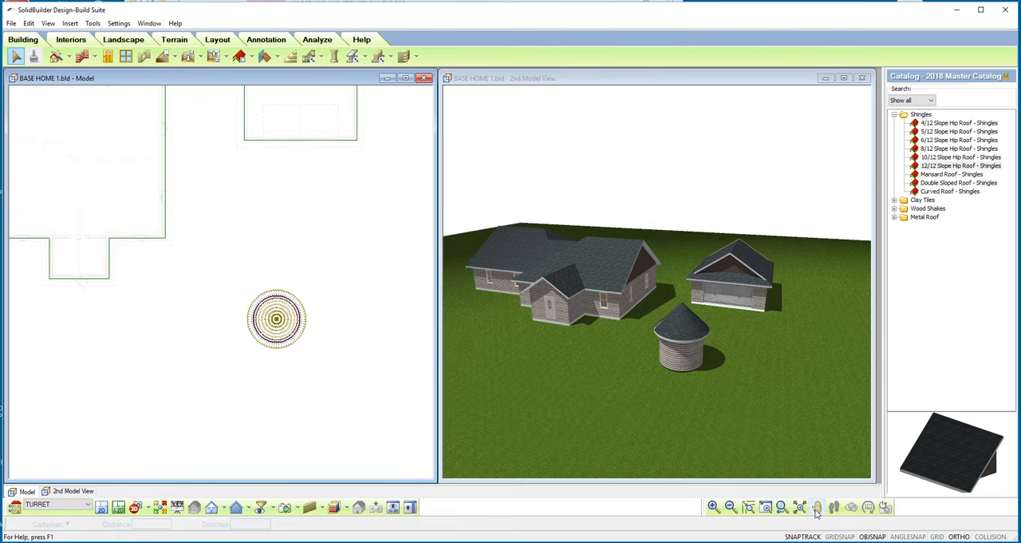
Review the TURRET entry and its wall height in the project's building locations, then close the list.
click(728, 399)
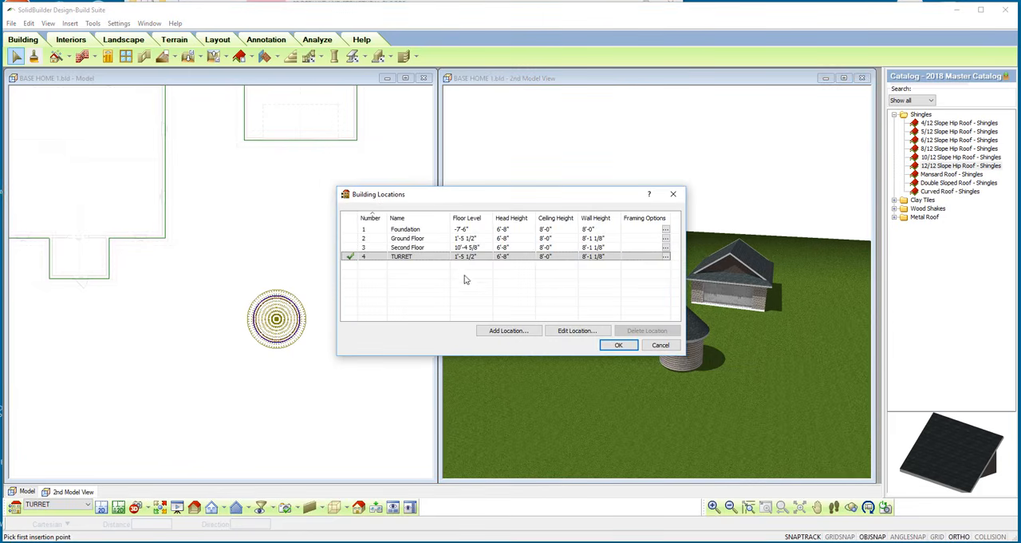
click(595, 258)
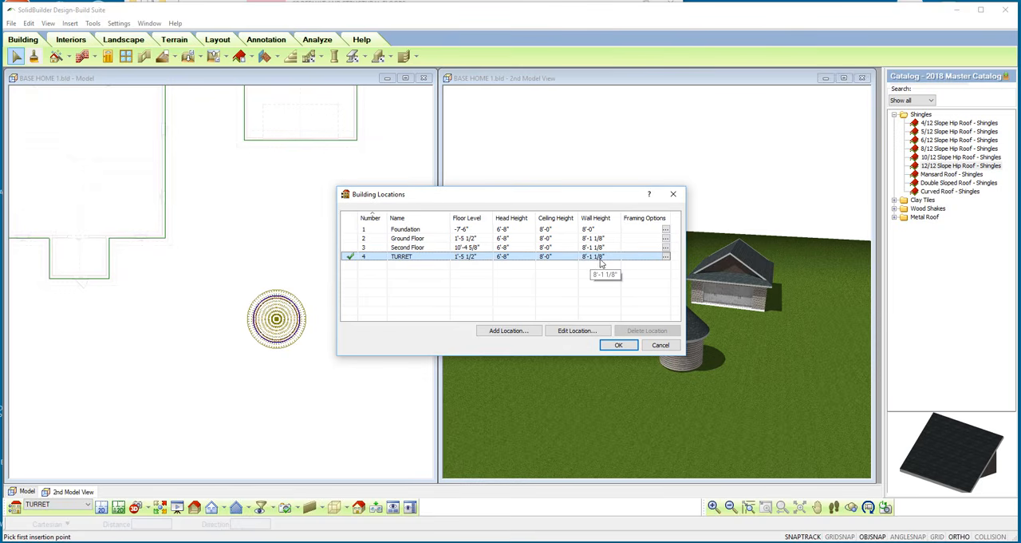
click(618, 345)
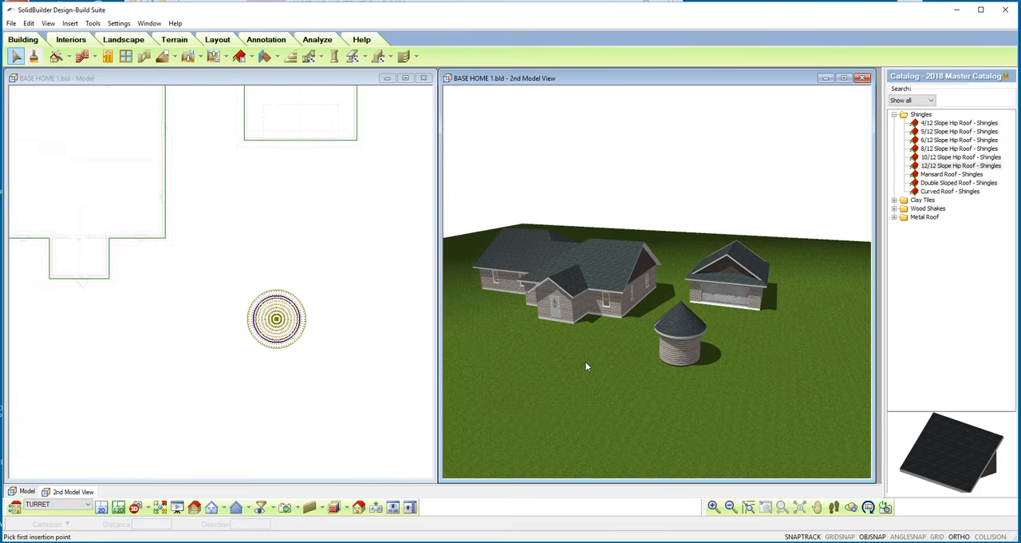
Examine the roof shape choices in the catalog properties of 8/12 Slope Hip Roof - Shingles.
click(239, 56)
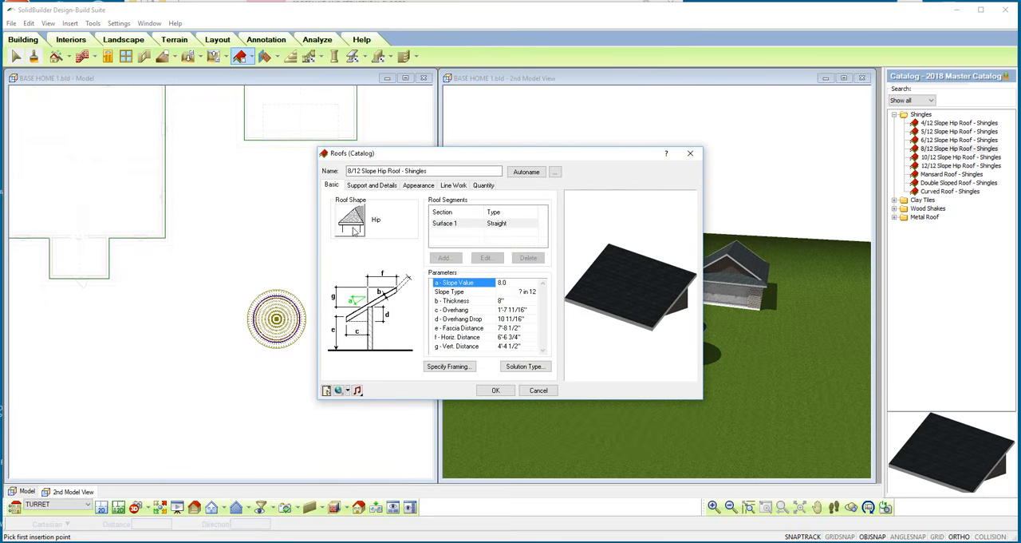
click(354, 231)
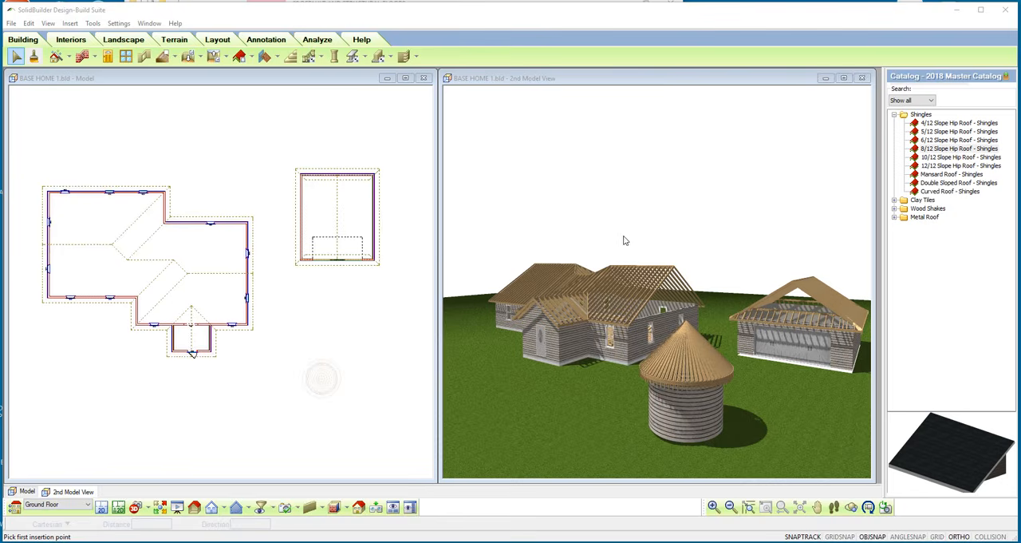
Turn on the display of roof surfaces for all locations in the view filter.
click(260, 506)
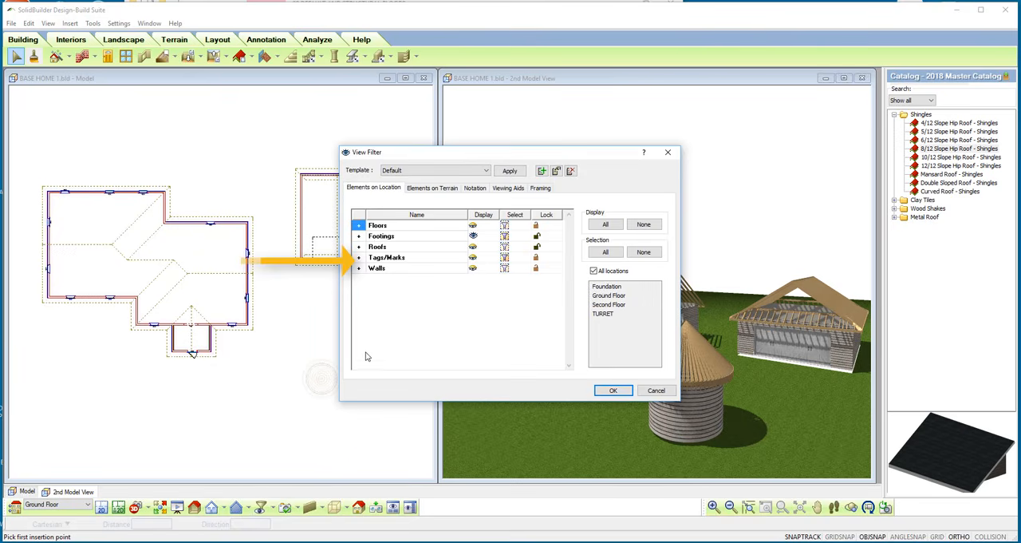
click(359, 247)
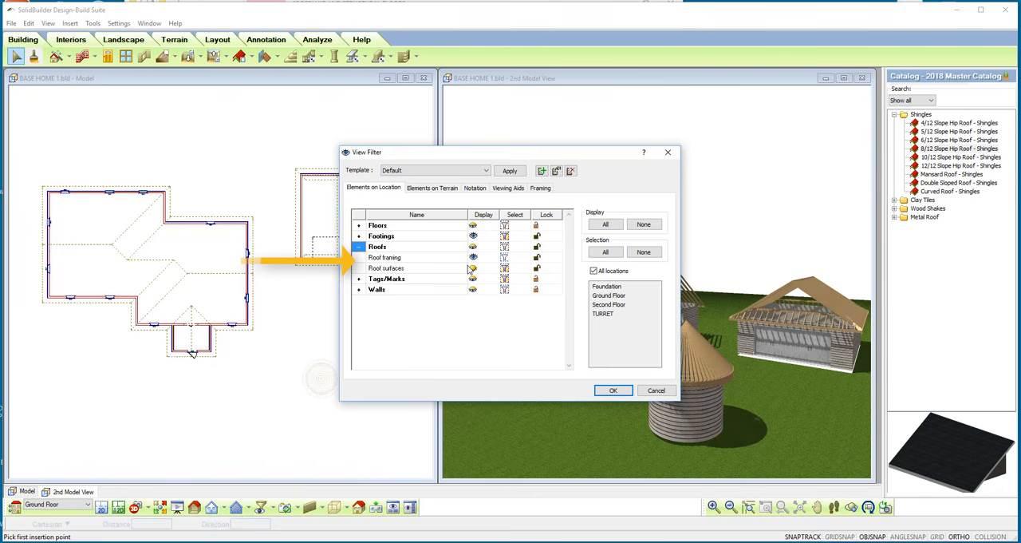
click(613, 390)
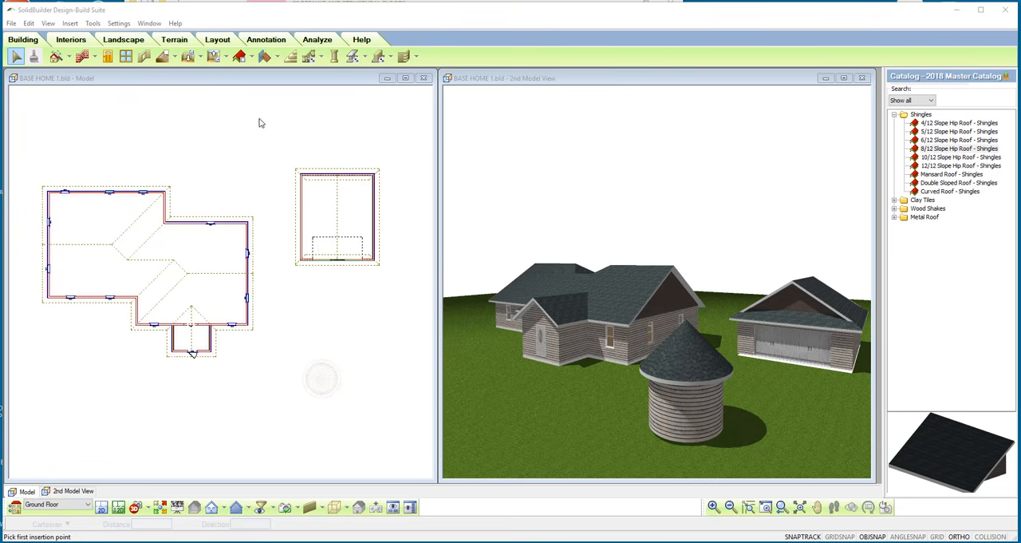
Insert a gable-front dormer with walls and a 4/12 Slope Hip Roof - Shingles on the front slope of the house's left wing.
click(252, 57)
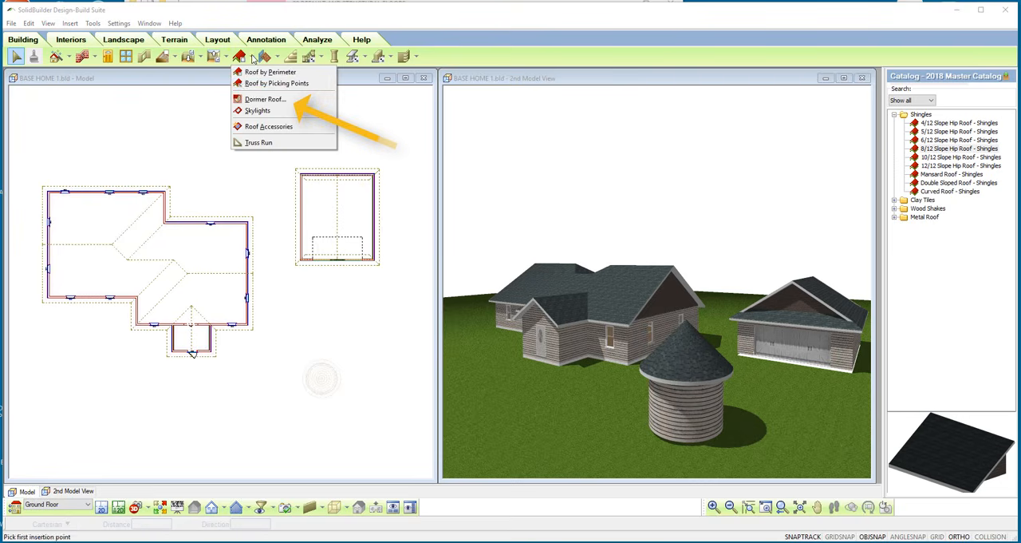
click(254, 101)
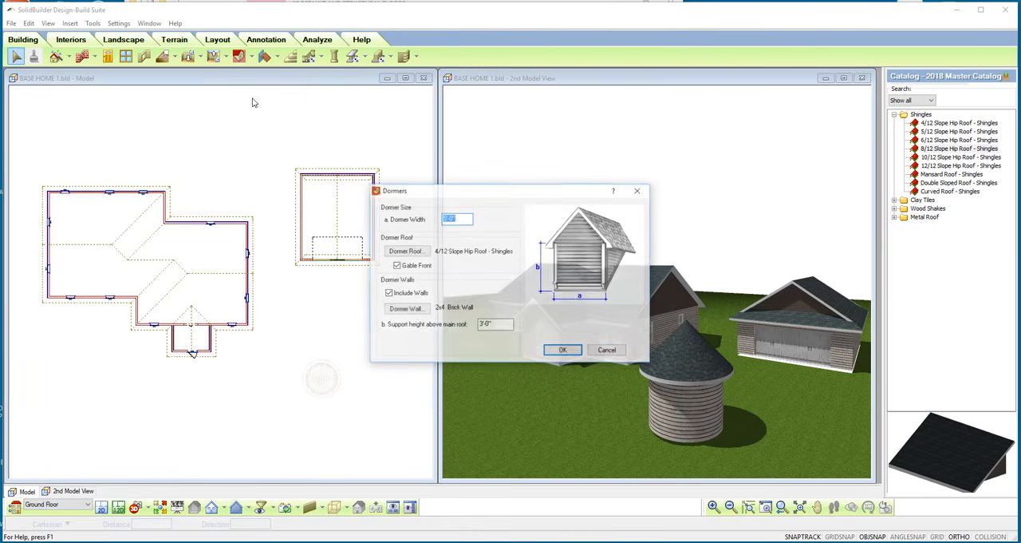
click(564, 352)
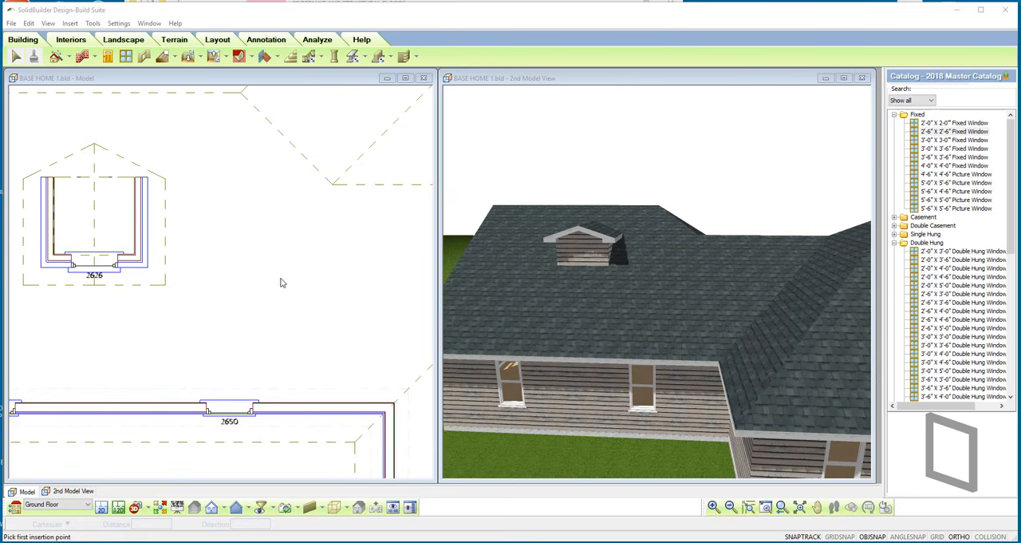
Elevate the 2'-6" X 2'-6" fixed window in the dormer's front wall by a distance of 17, then deselect it.
click(100, 270)
right_click(102, 272)
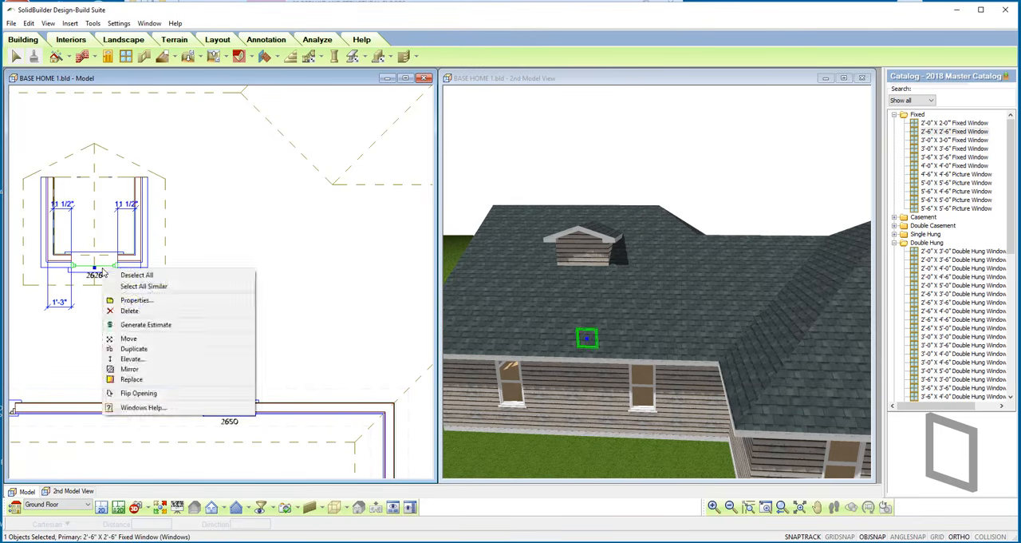
click(132, 359)
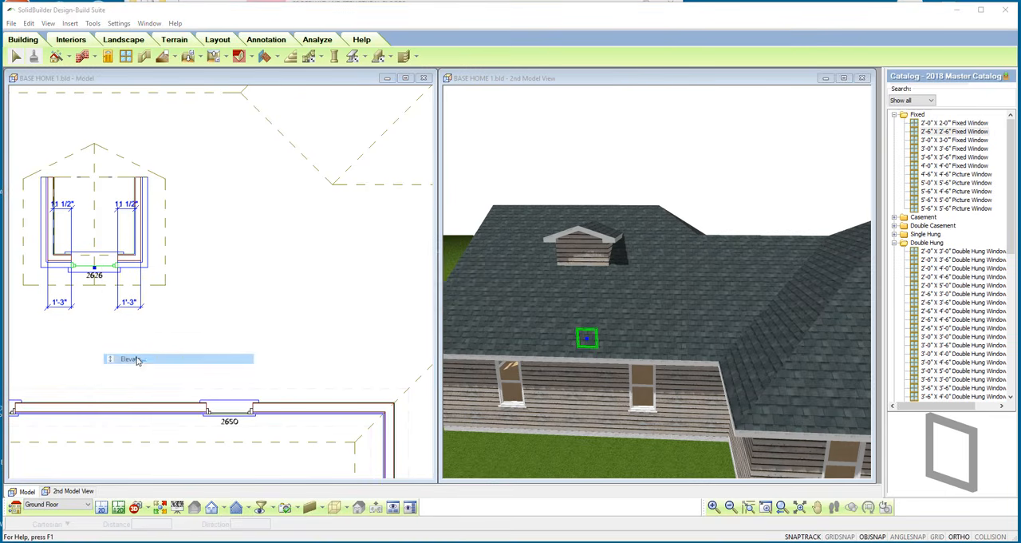
text(17)
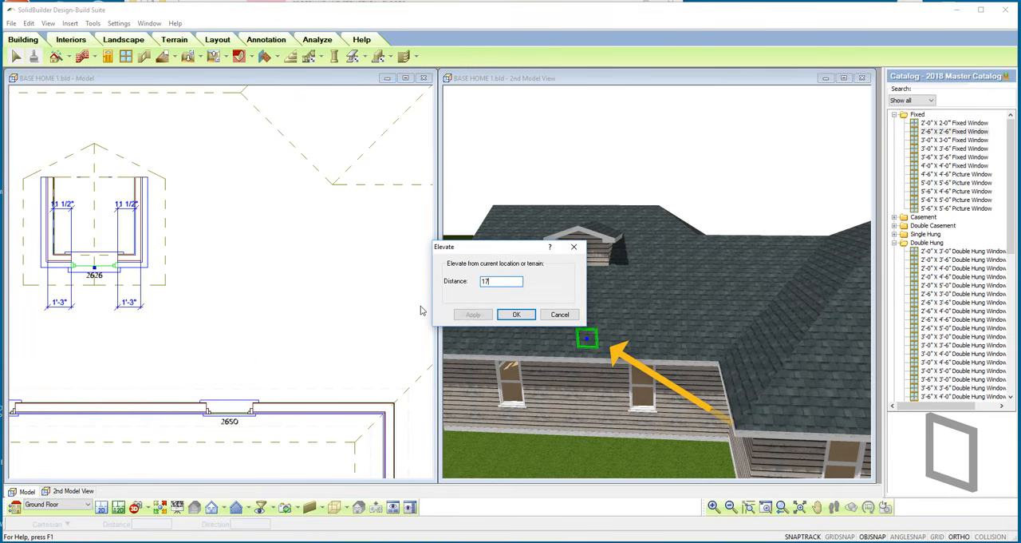
click(516, 313)
click(289, 230)
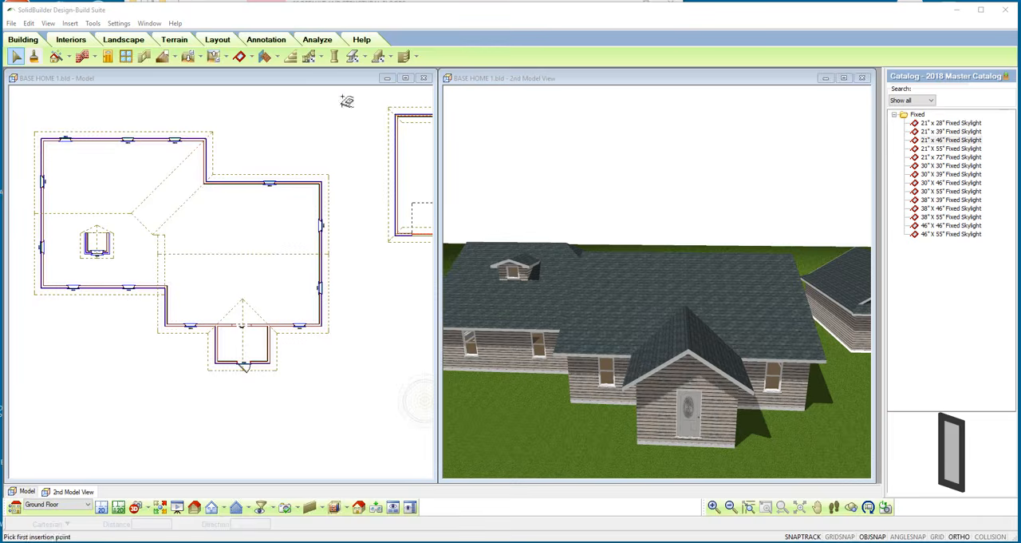
Place a 21" x 46" Fixed Skylight on each slope of the front entry's gable roof.
click(251, 62)
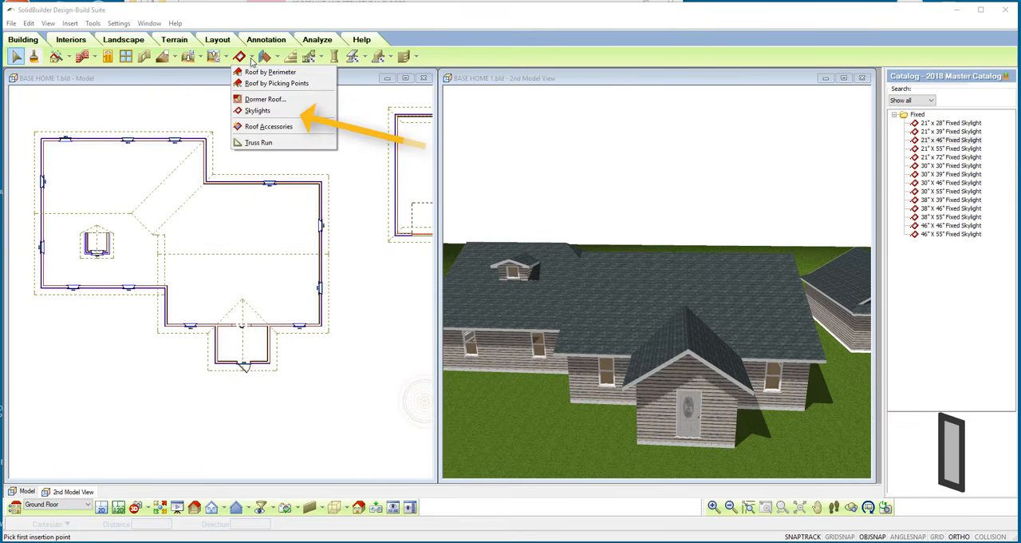
click(257, 111)
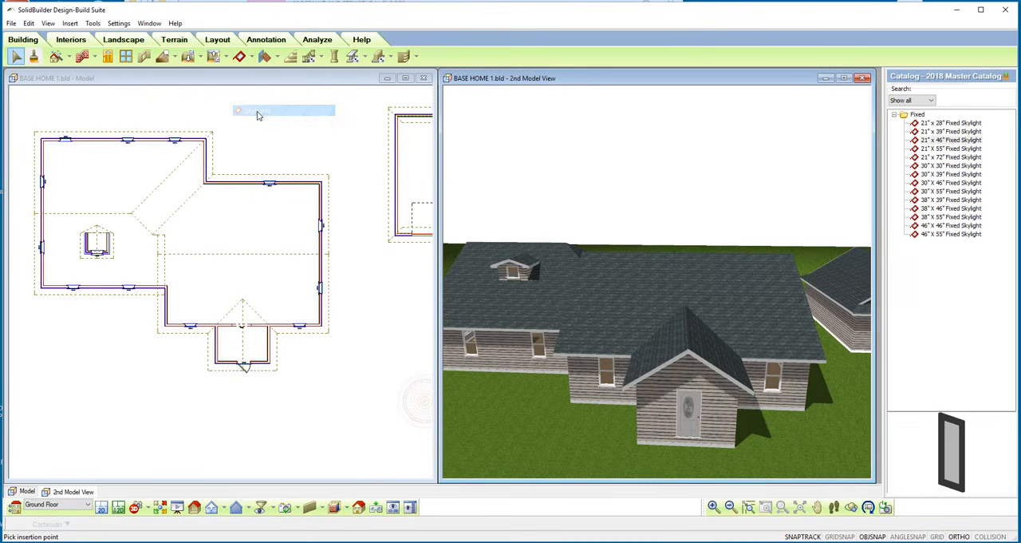
click(938, 141)
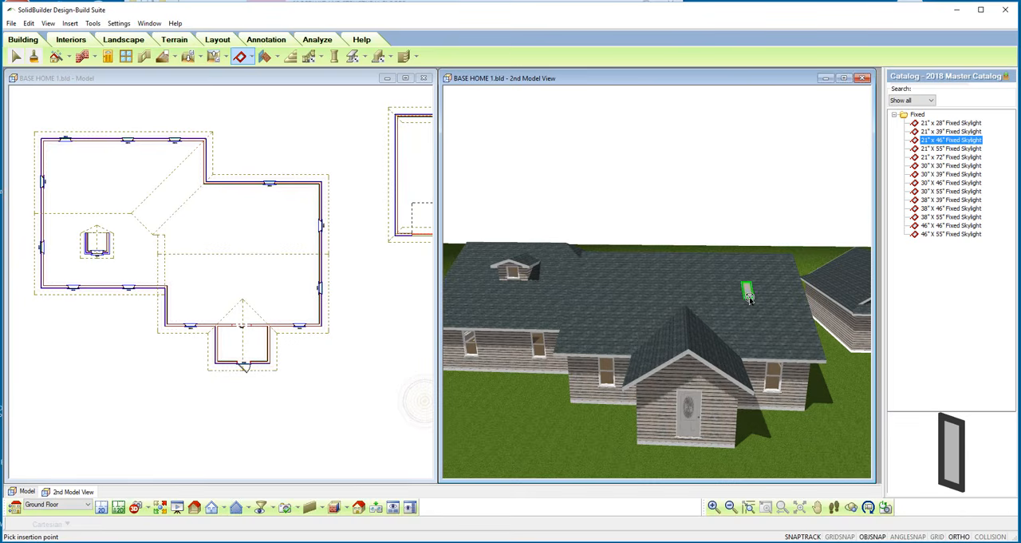
click(755, 313)
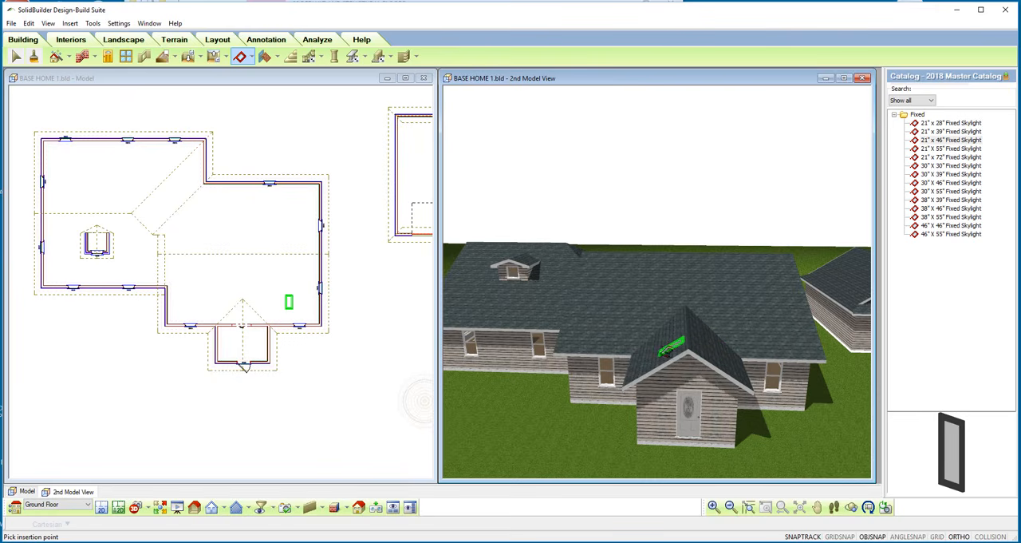
click(659, 349)
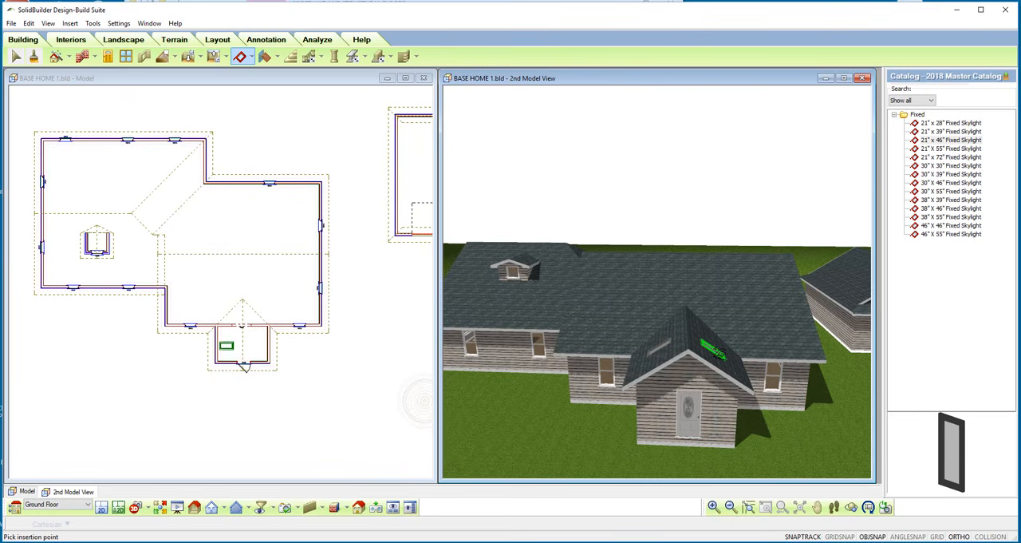
click(717, 337)
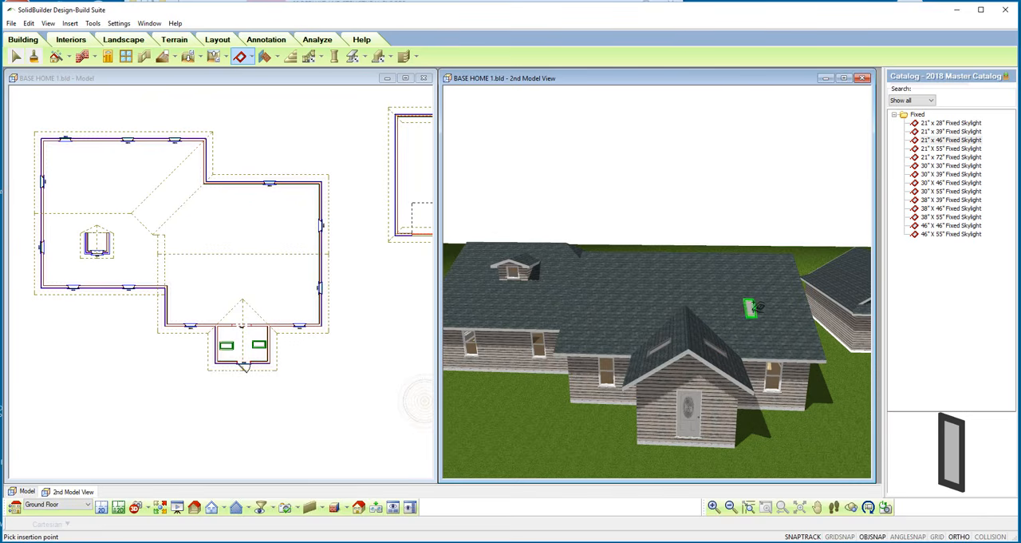
Place two more 21" x 46" Fixed Skylights on the main roof's front slope, one either side of the entry gable, and finish the command.
click(754, 296)
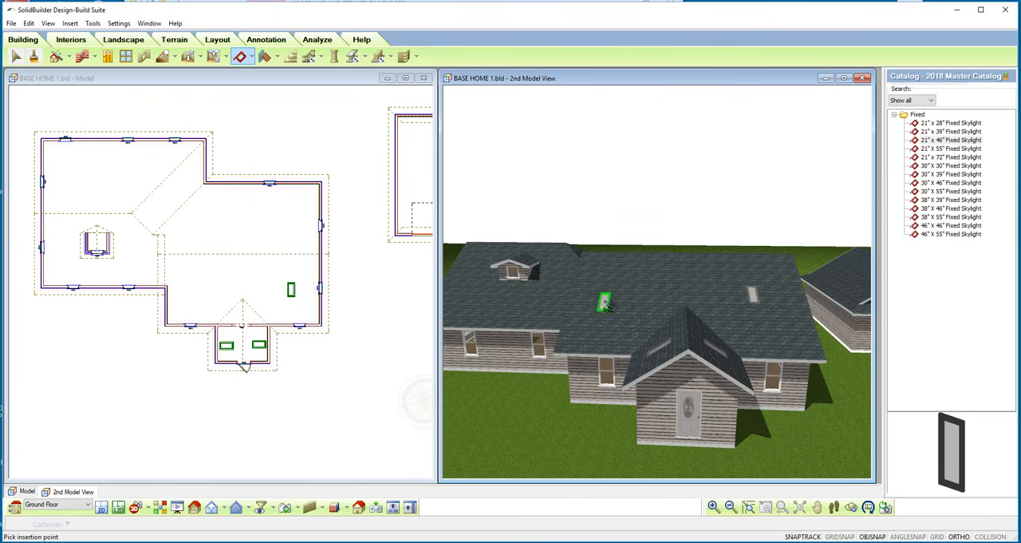
click(608, 297)
right_click(609, 295)
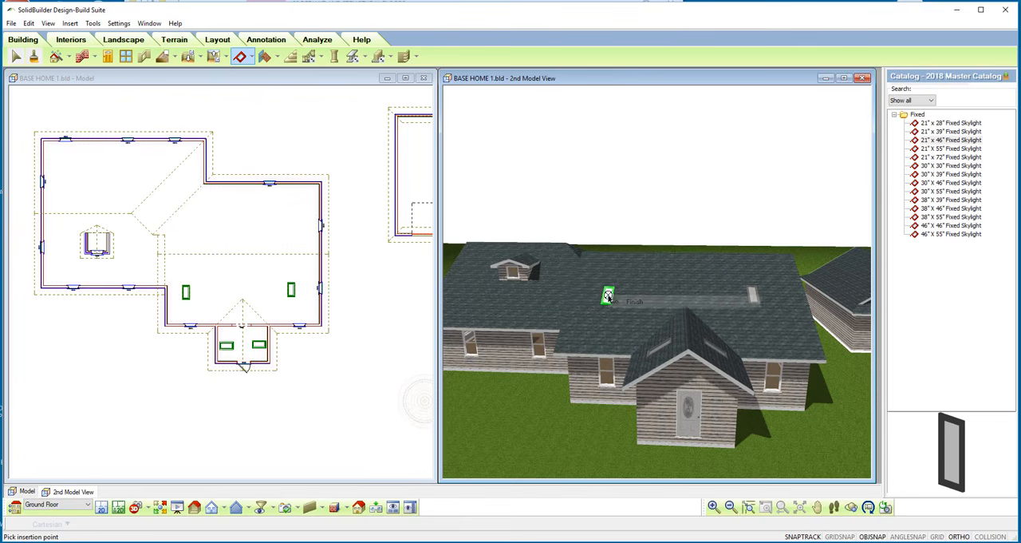
click(635, 302)
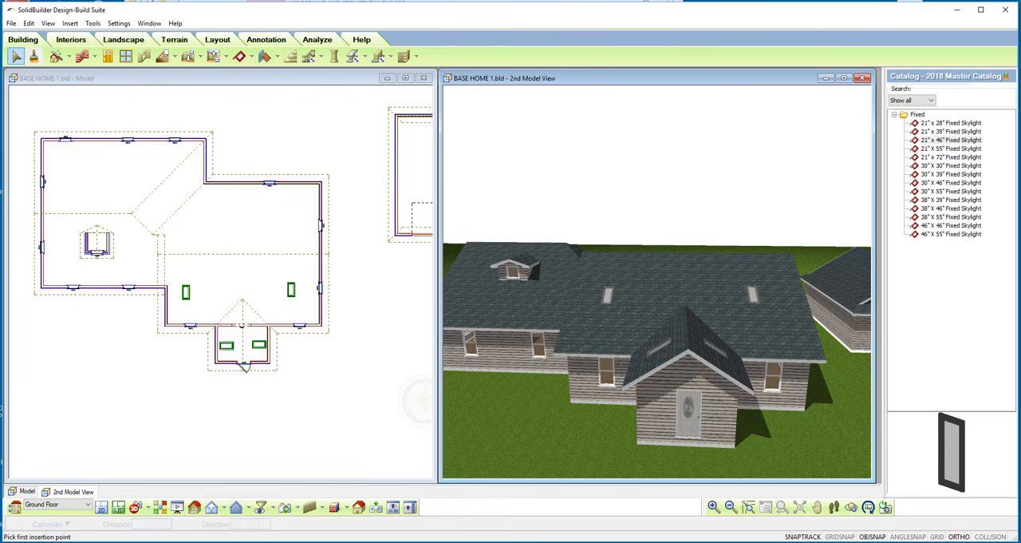
Place two Roof Vent 1 accessories near the ridge on the main roof's front slope, above the front entry gable.
click(239, 56)
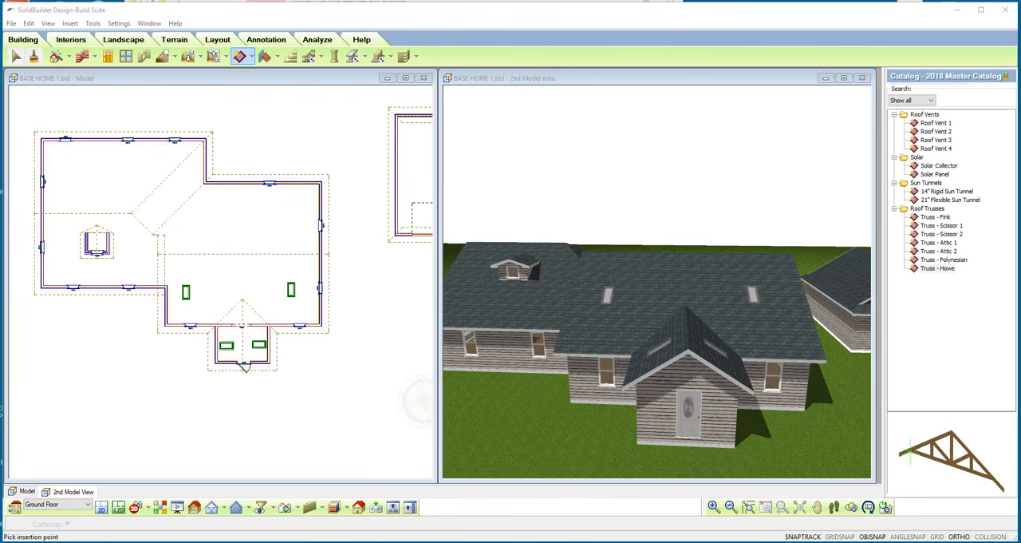
click(250, 57)
click(257, 128)
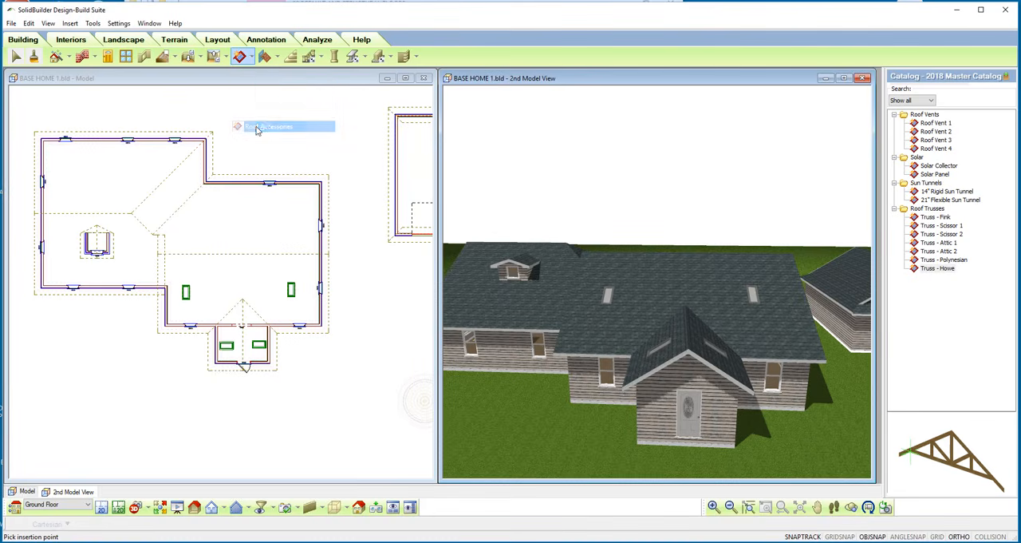
click(937, 123)
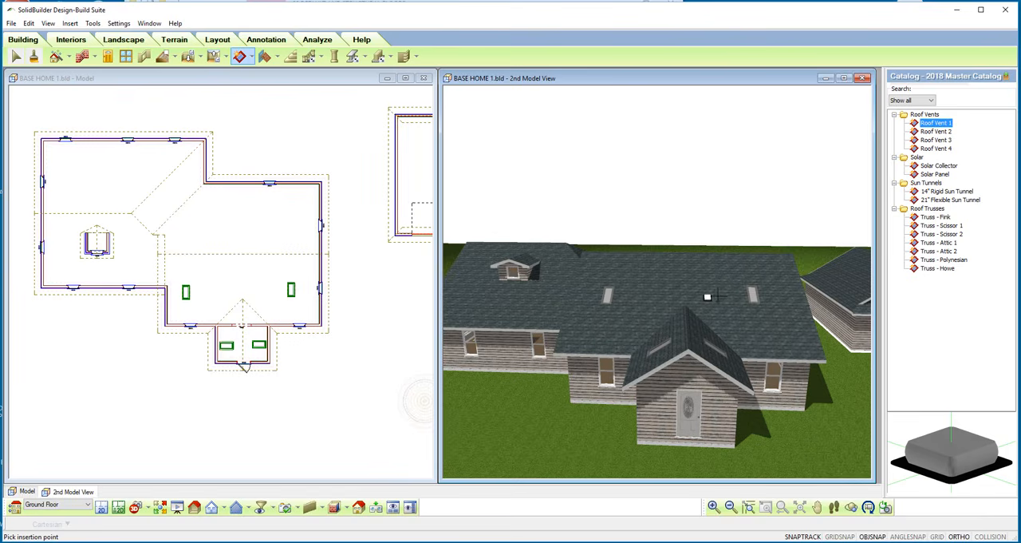
click(747, 264)
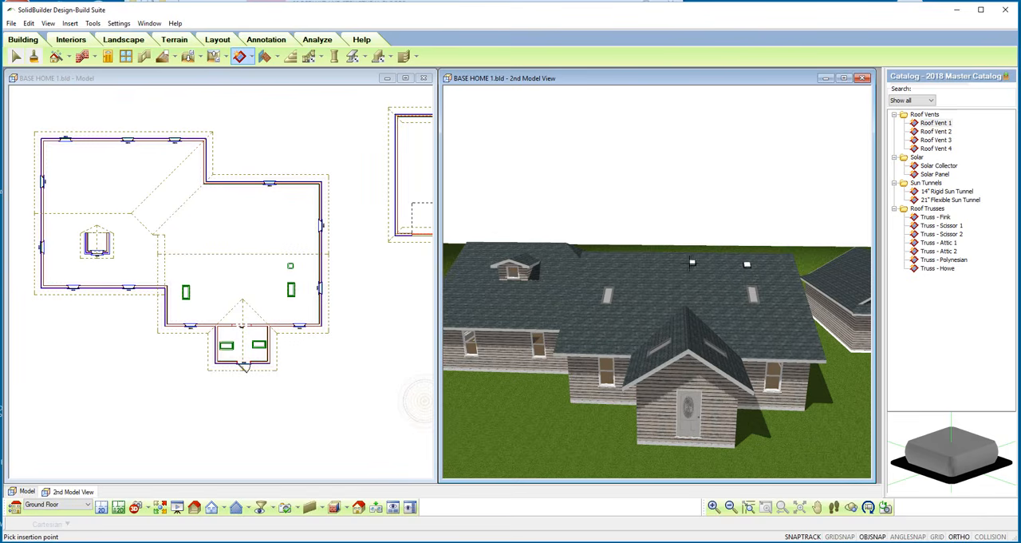
click(677, 262)
Place four Solar Panel accessories side by side on the left wing's front slope, below the dormer.
click(937, 166)
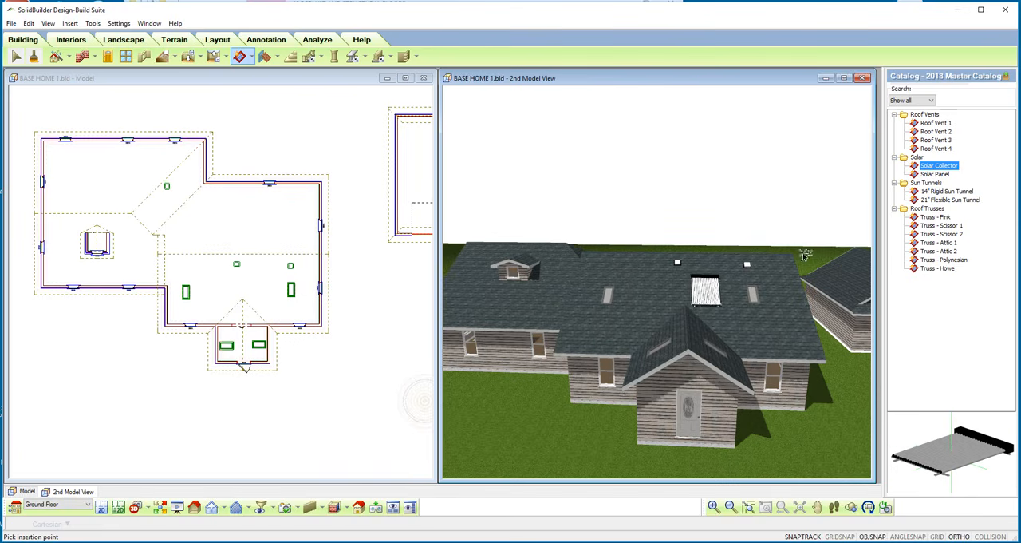
click(937, 174)
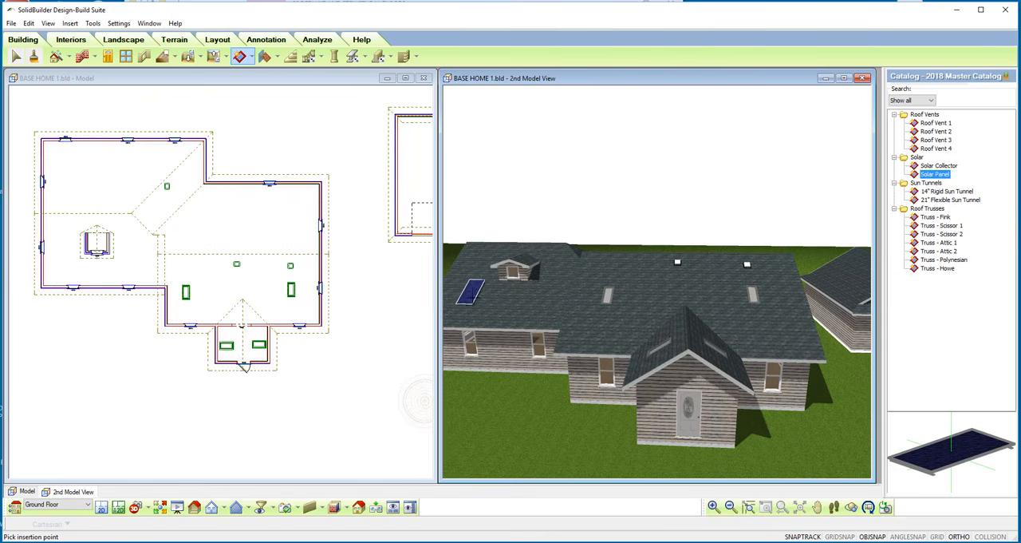
click(463, 297)
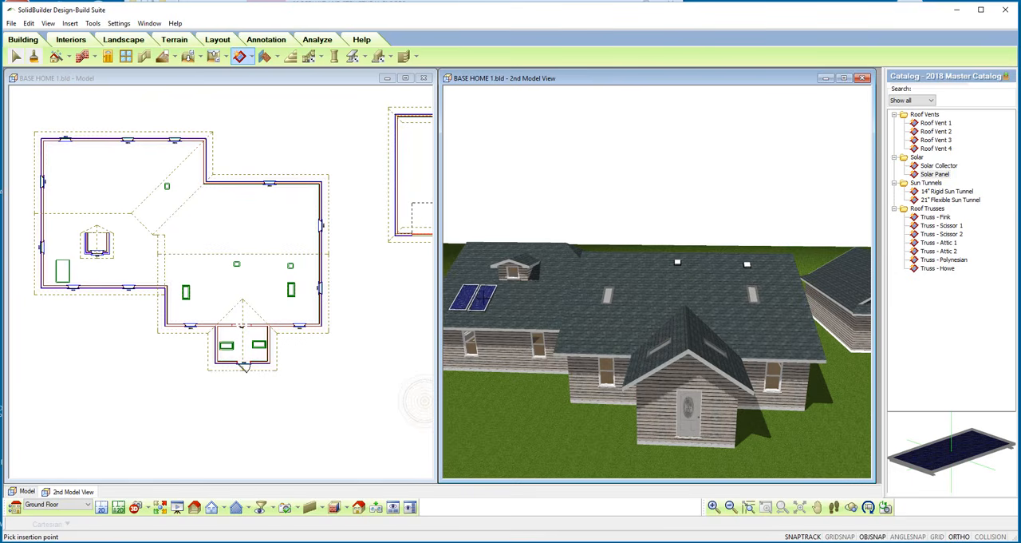
click(485, 298)
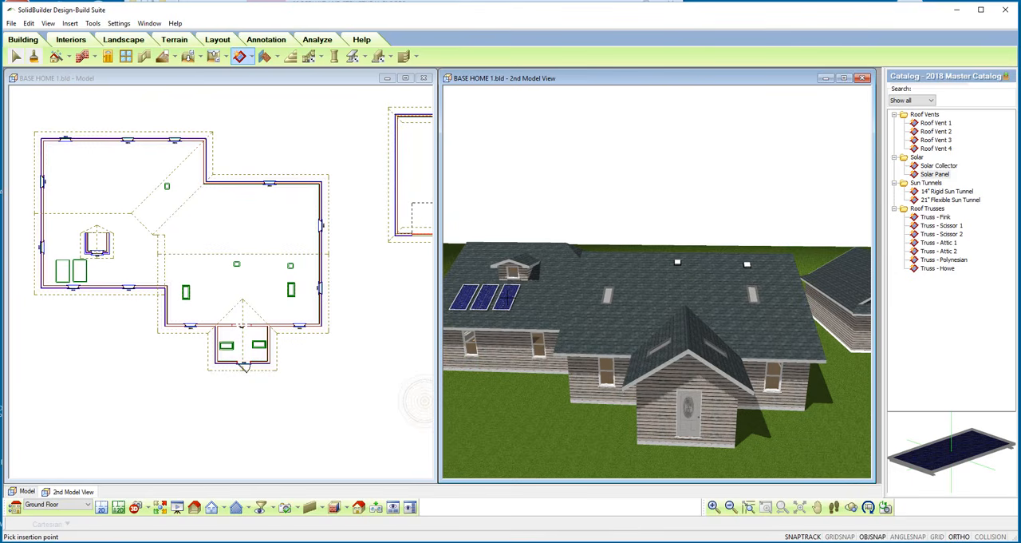
click(507, 299)
click(528, 297)
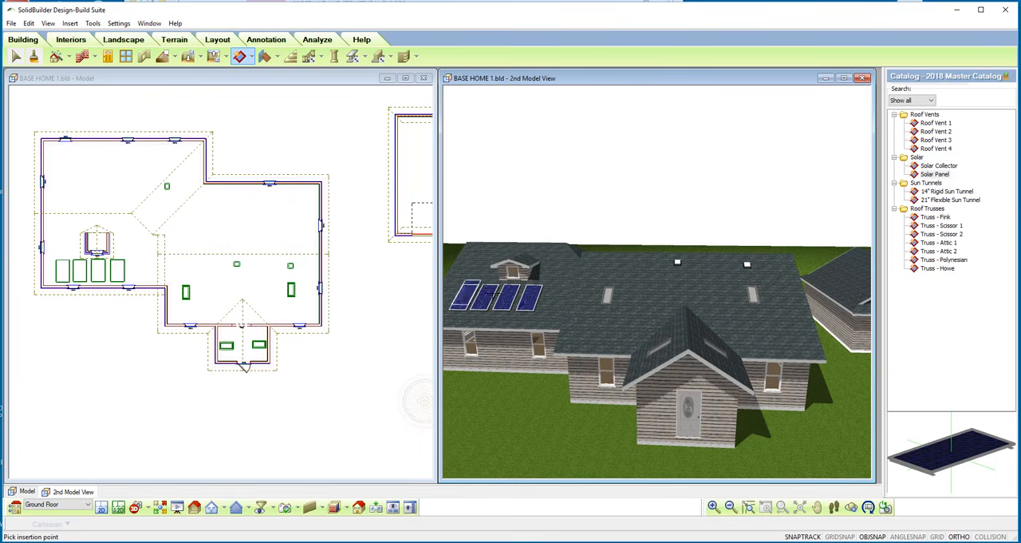
Place a 14" Rigid Sun Tunnel on the main roof below each front-slope skylight, then finish the command.
click(948, 191)
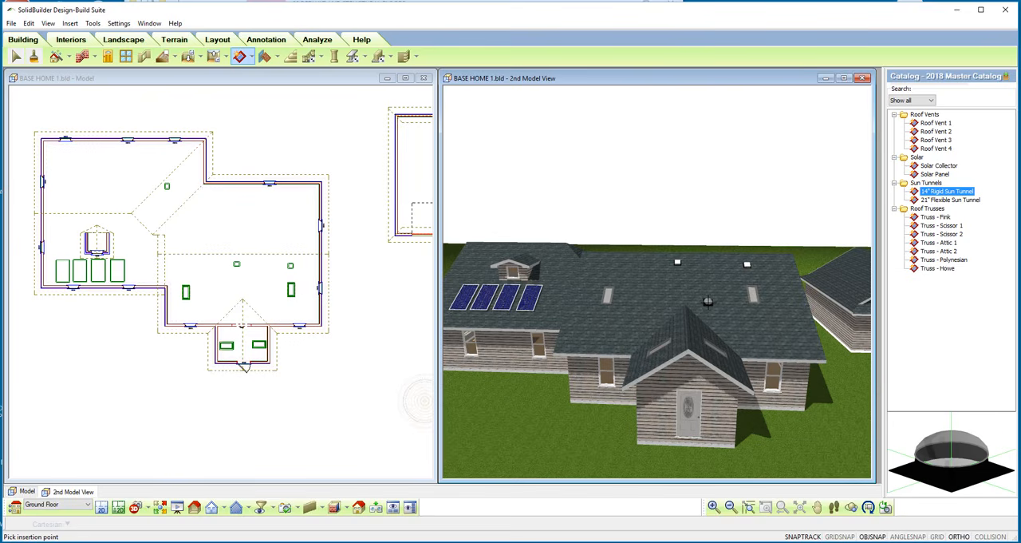
click(605, 321)
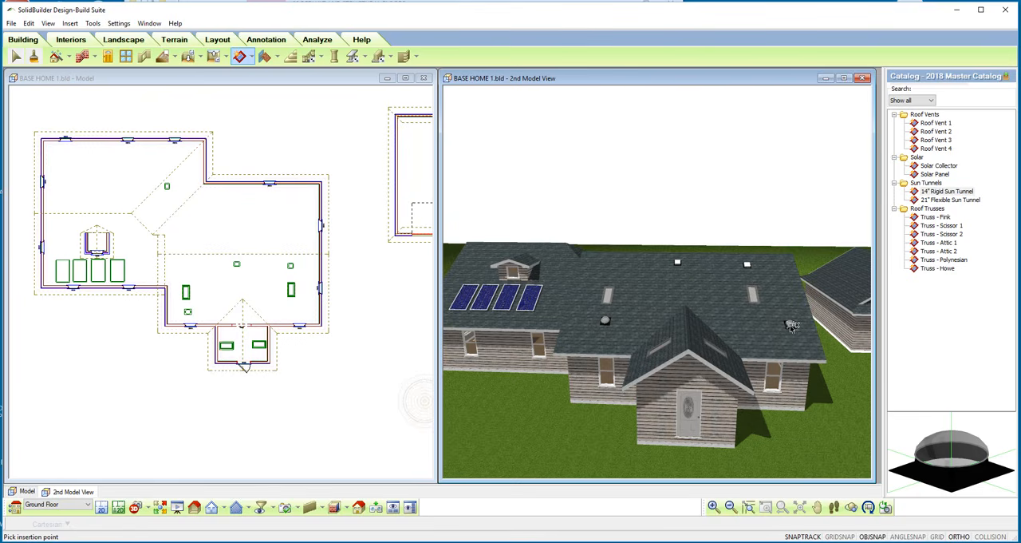
right_click(753, 325)
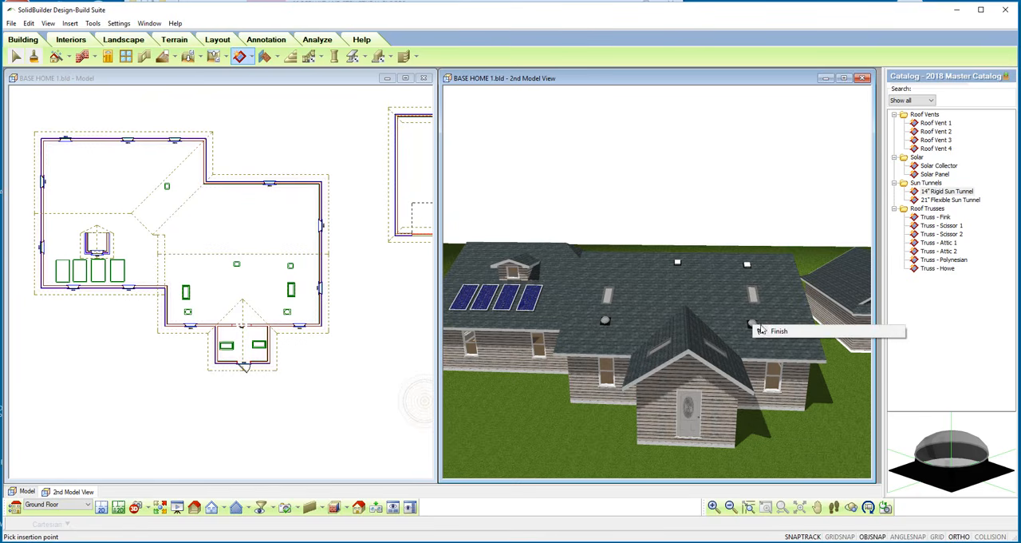
click(758, 331)
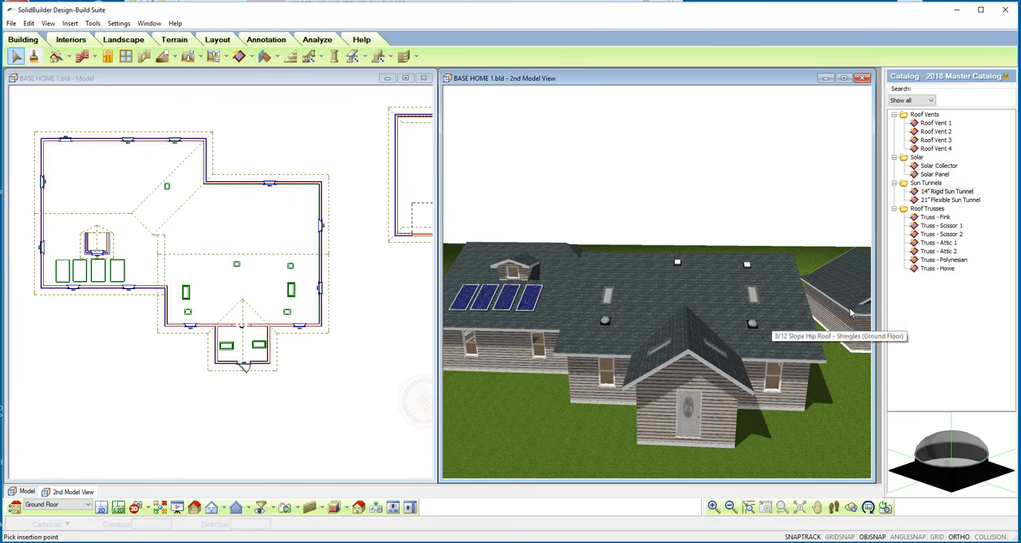
Preview the catalog's roof truss types one by one, from Truss - Fink through Truss - Howe.
click(937, 217)
click(940, 225)
click(940, 234)
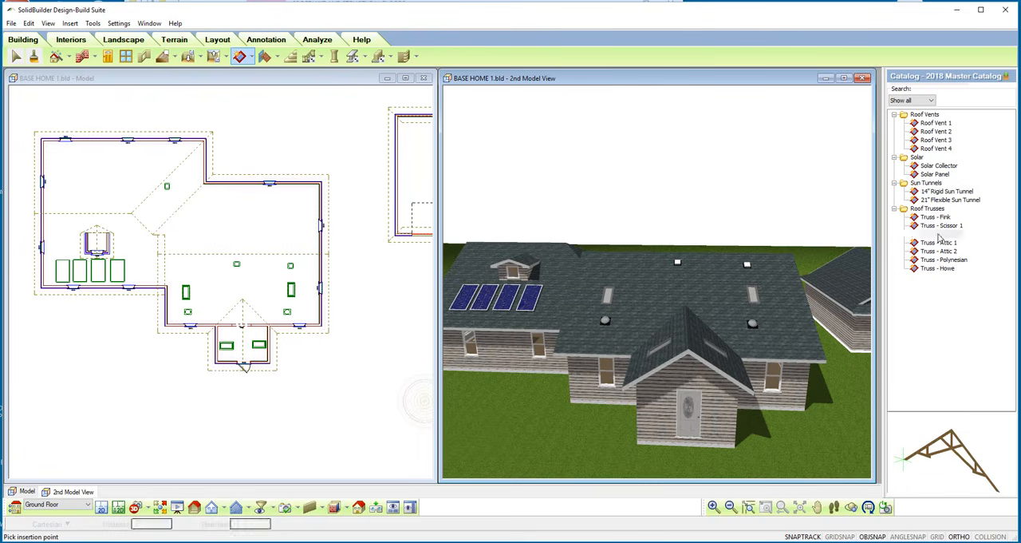
click(939, 243)
click(939, 251)
click(940, 259)
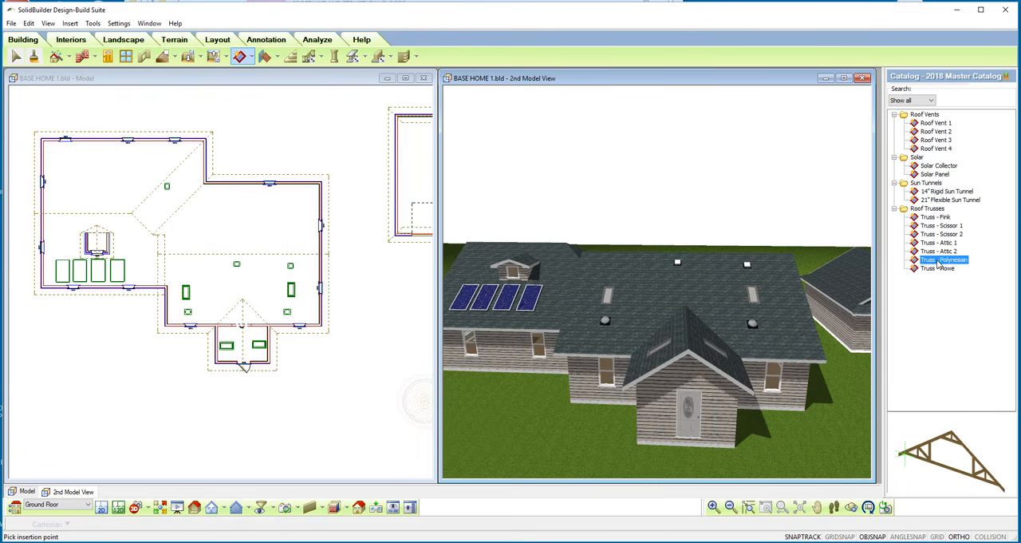
click(934, 269)
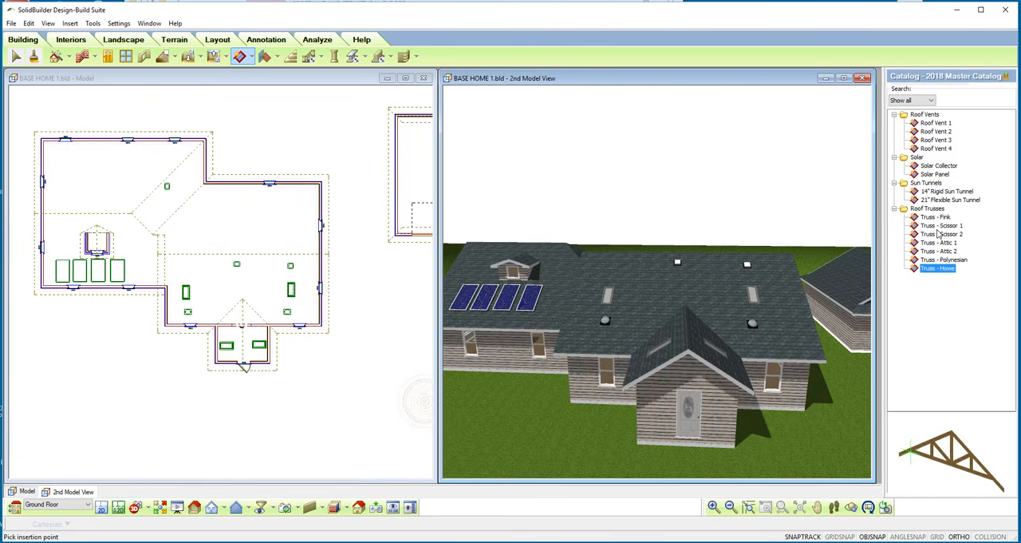
Start the Truss Run command to view its Fink Truss catalog.
click(240, 58)
click(250, 59)
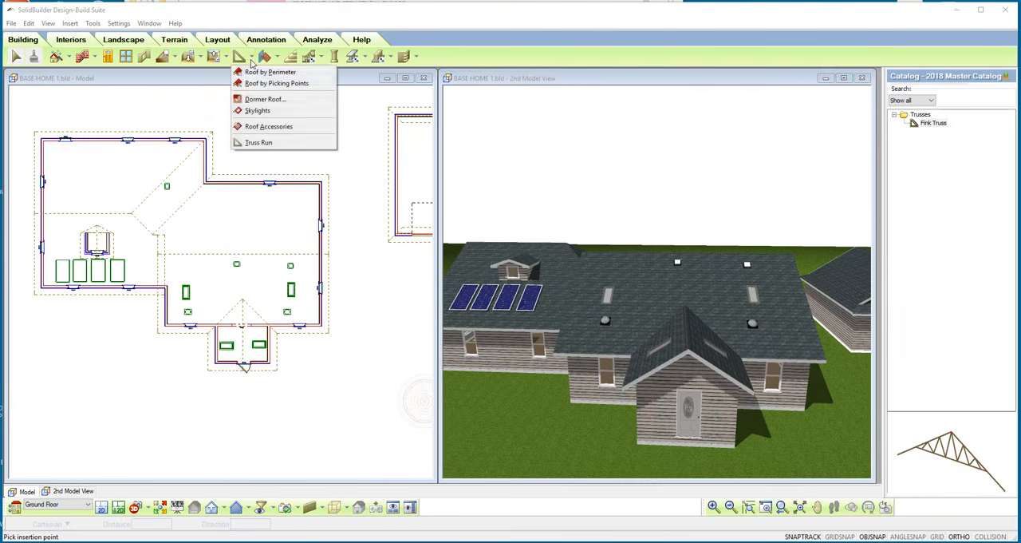
click(267, 143)
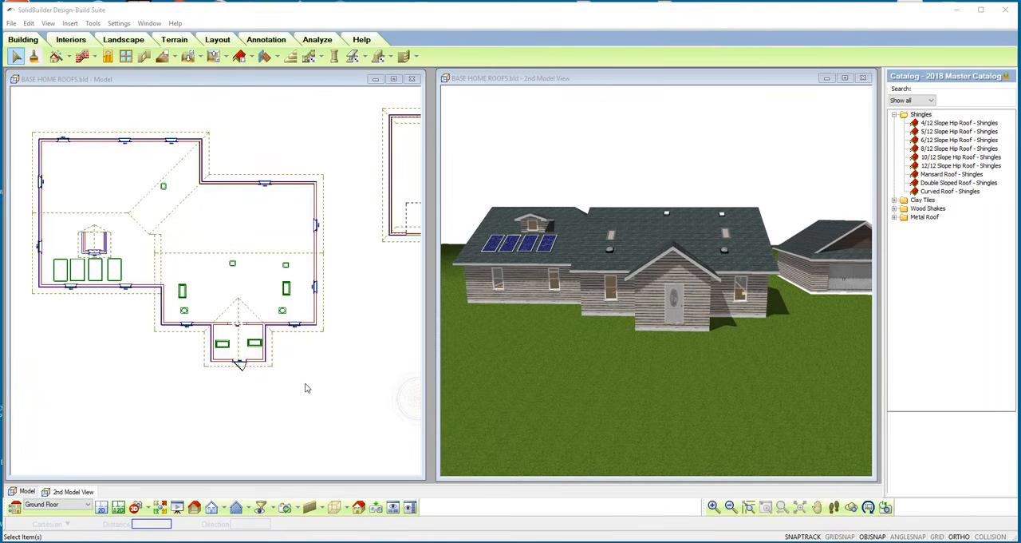
Select the house roof at the front entry's gable edge and open its Support and Details properties.
click(240, 367)
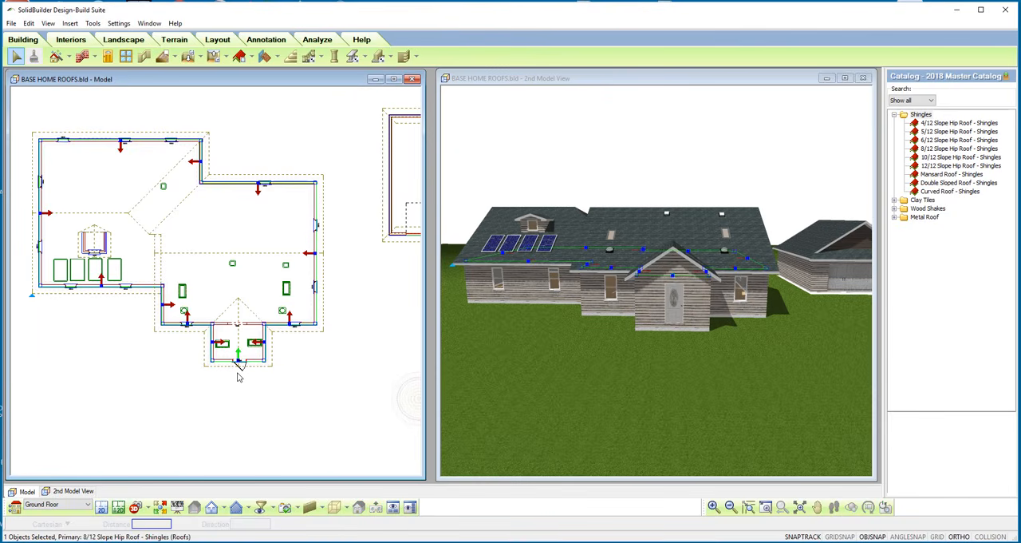
right_click(297, 358)
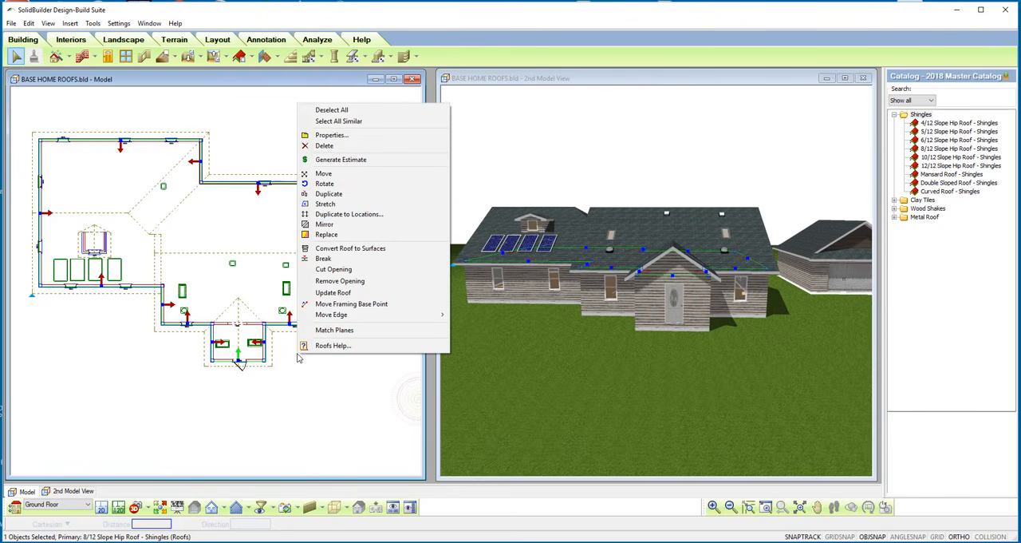
click(332, 134)
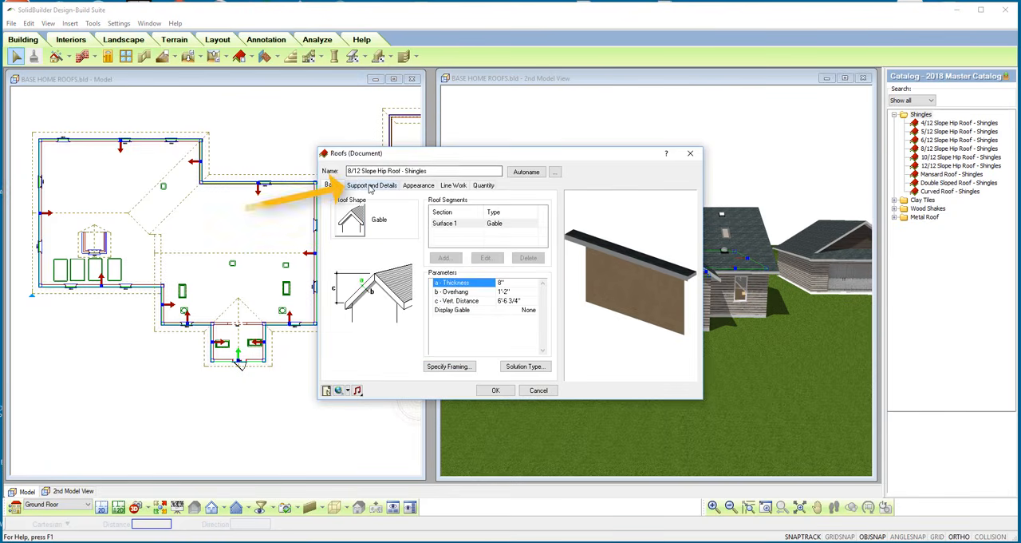
click(369, 186)
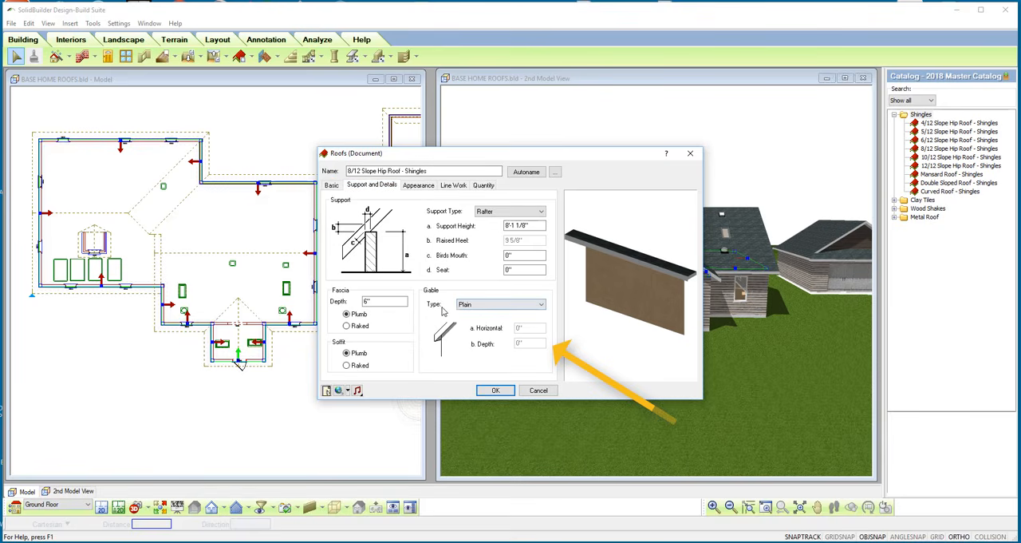
Try the Squared, Half Hip and Full Hip gable types on the front entry's roof edge.
click(545, 307)
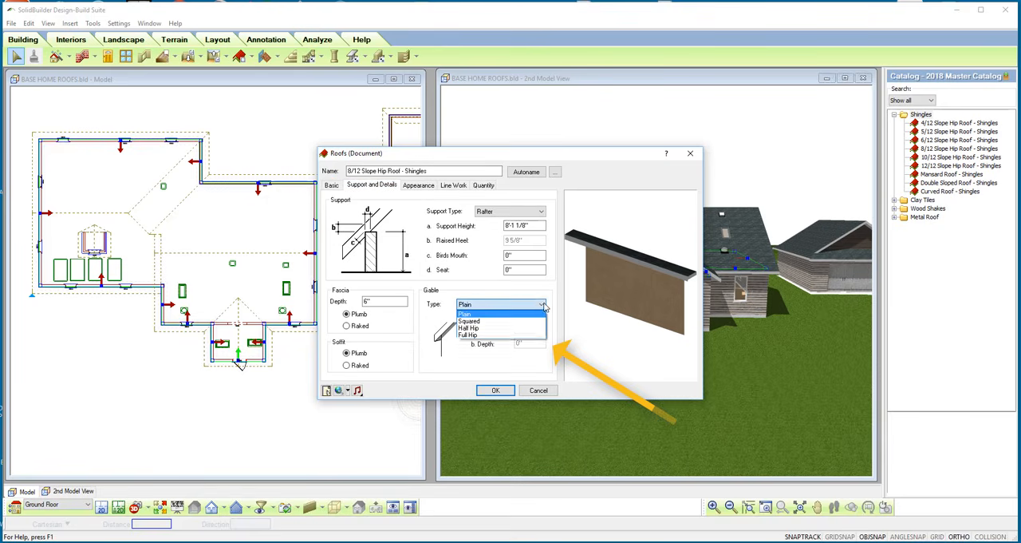
click(527, 322)
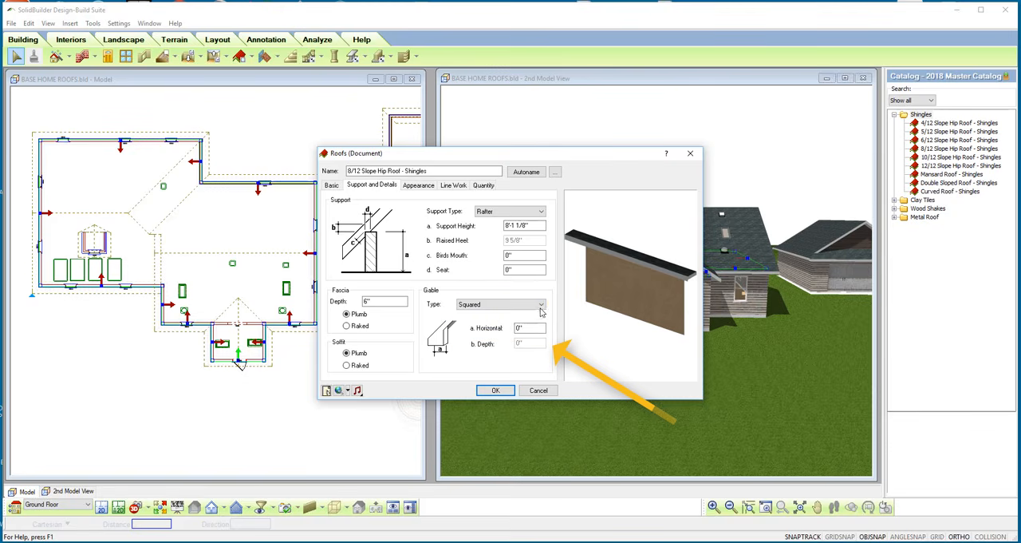
click(523, 304)
click(525, 330)
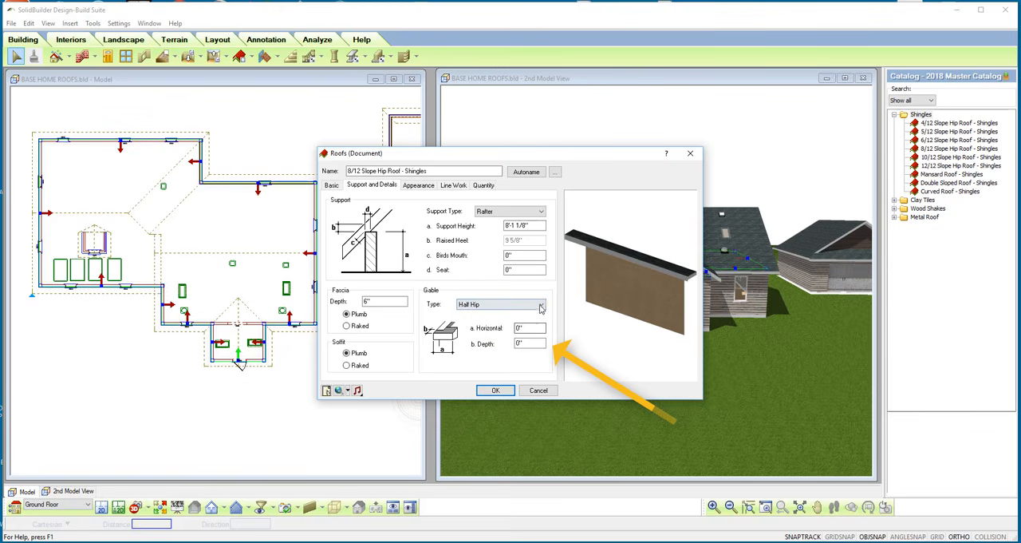
click(526, 305)
click(516, 335)
Set the front entry's gable type to Squared with a horizontal value of 16, apply it and deselect the roof.
click(540, 305)
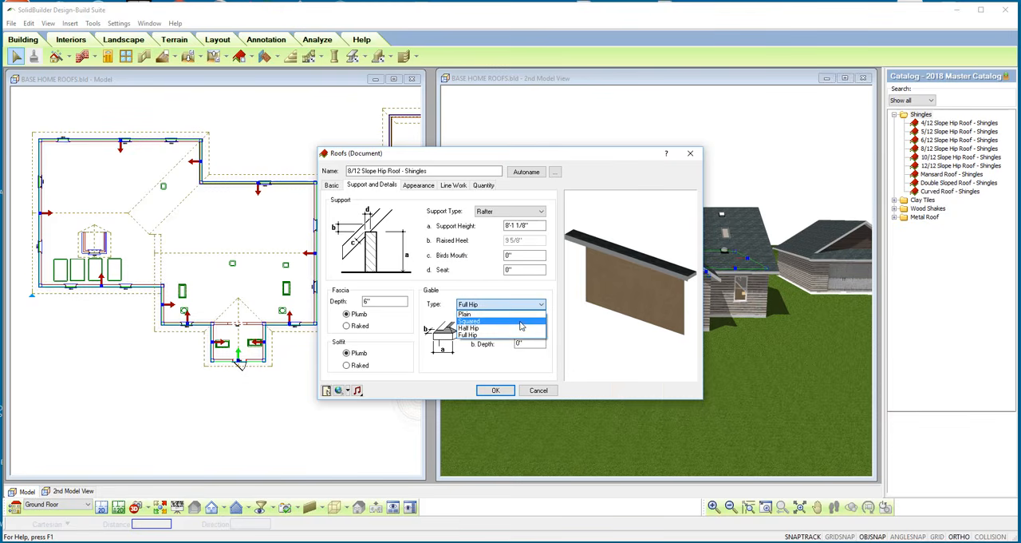
click(520, 322)
double_click(525, 328)
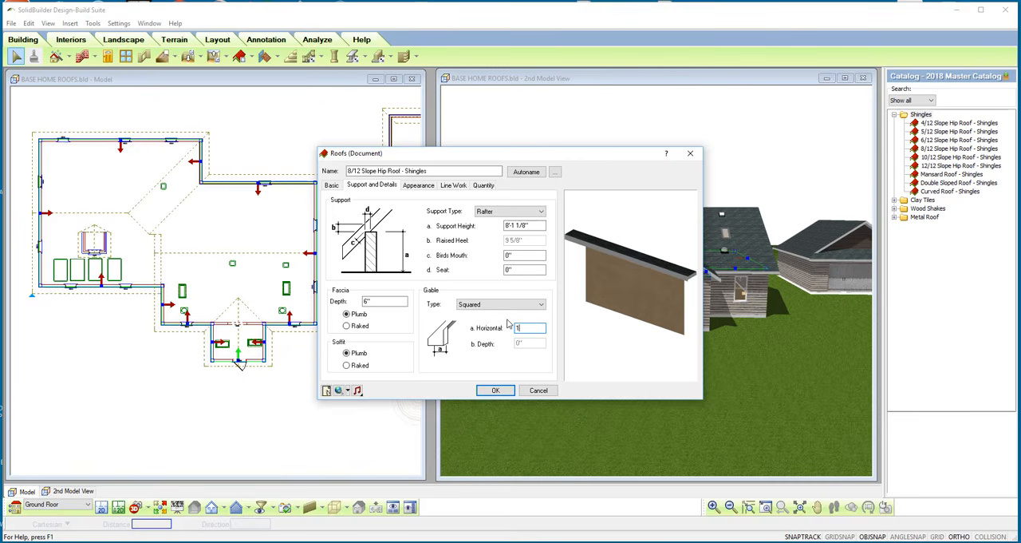
text(16)
click(501, 390)
click(687, 152)
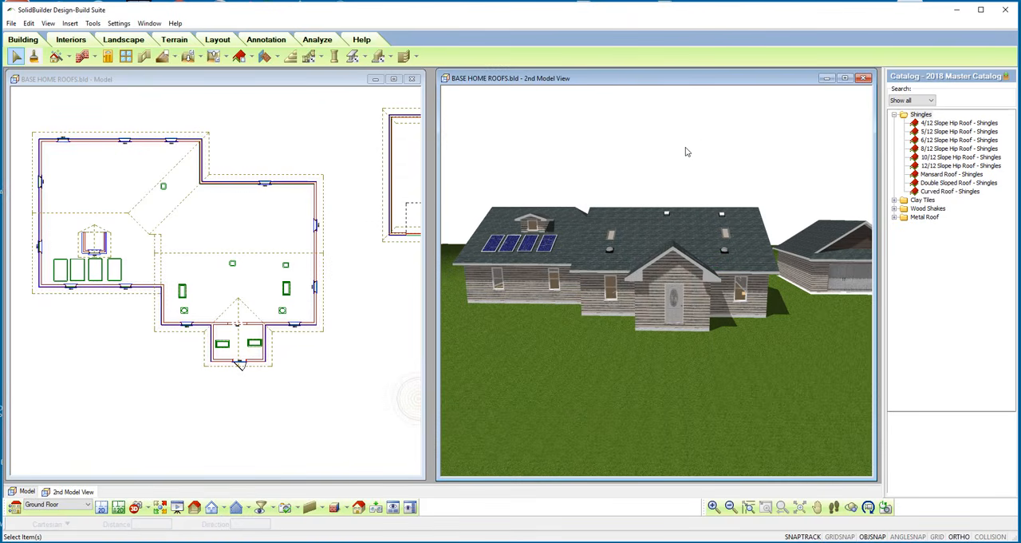